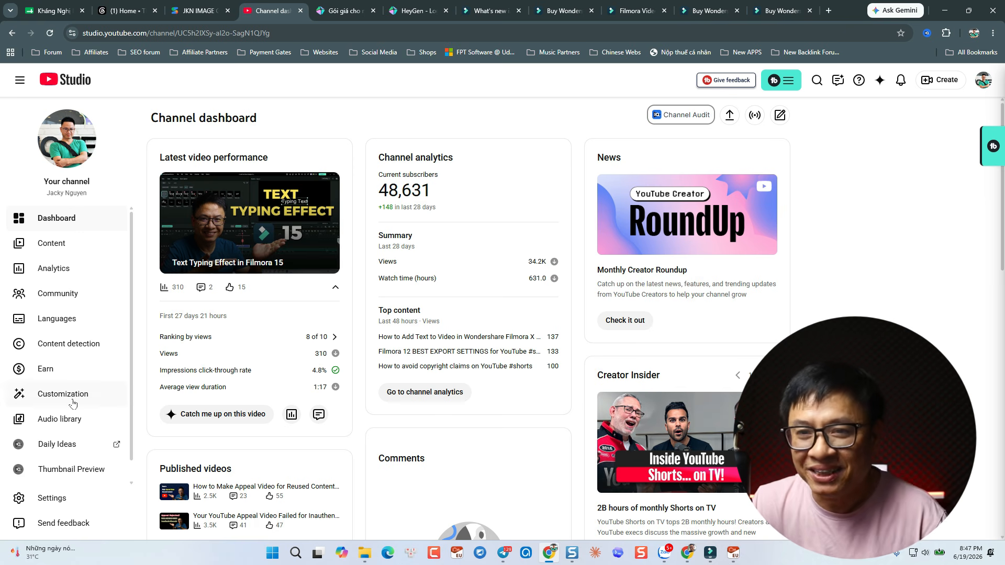
Open the channel's Earn page and review the monetization status and appeal feedback
click(46, 369)
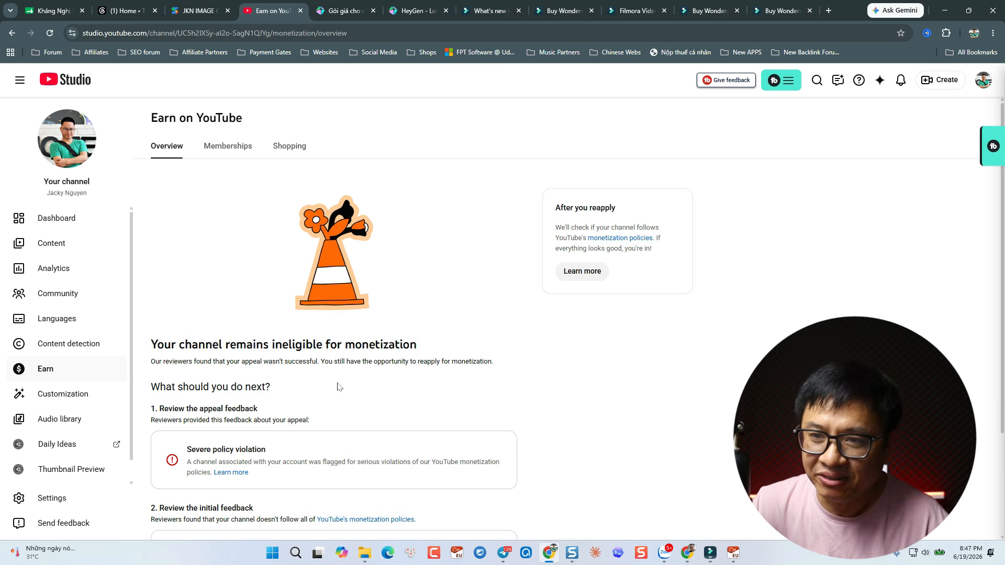
scroll(338, 388, down, 1)
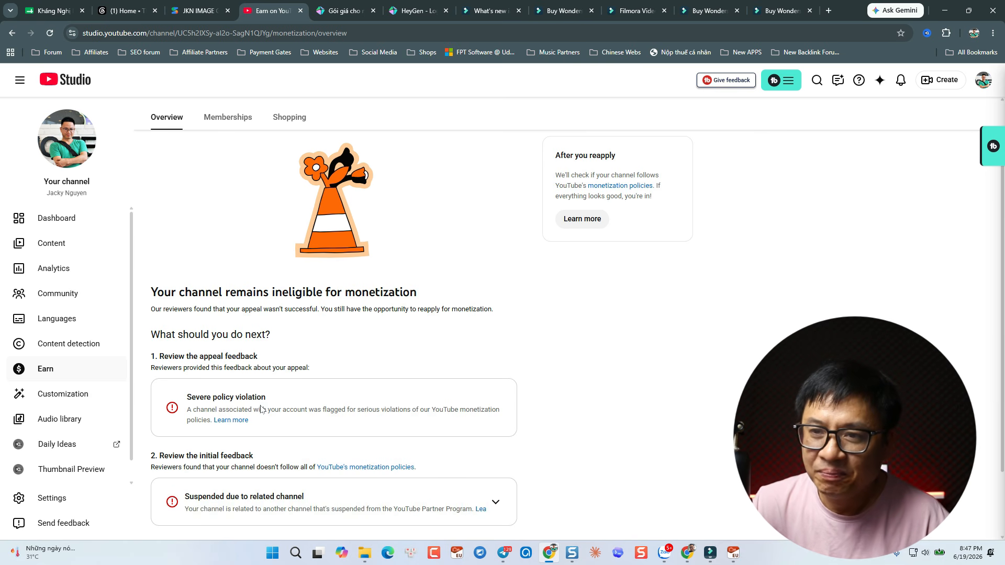
scroll(261, 409, down, 2)
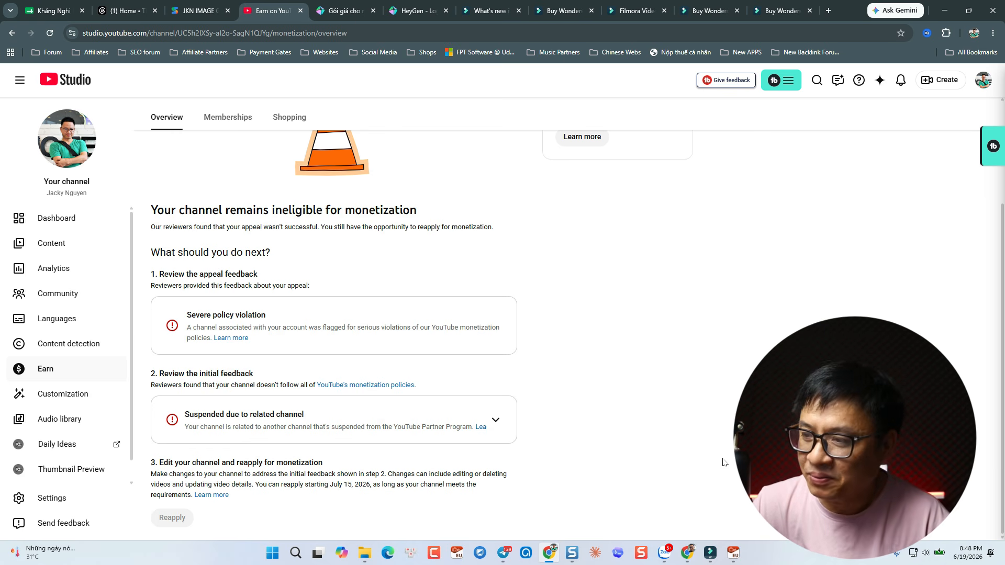
Switch to Wondershare Filmora and move the timeline playhead to 00:00:34:21
click(710, 552)
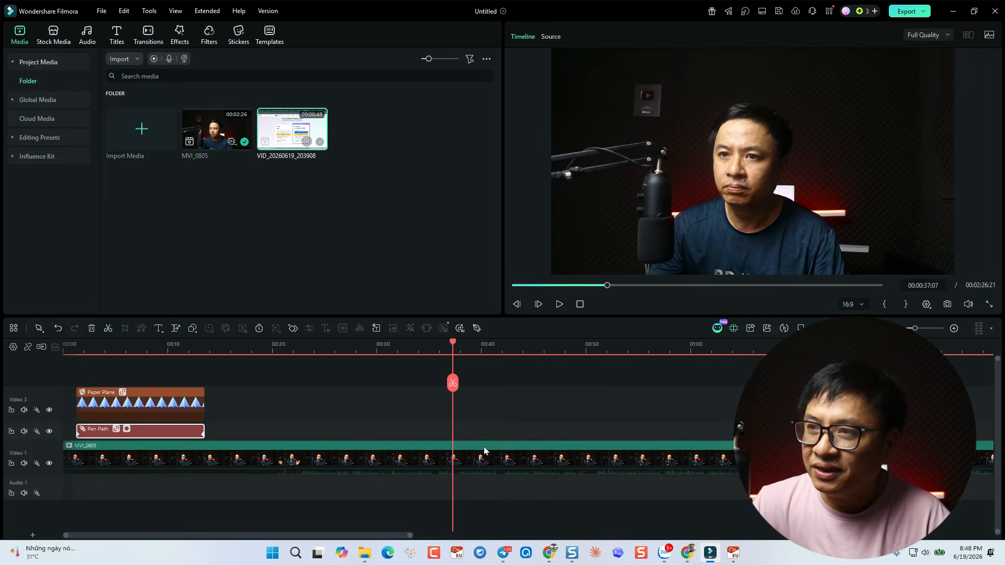
click(427, 347)
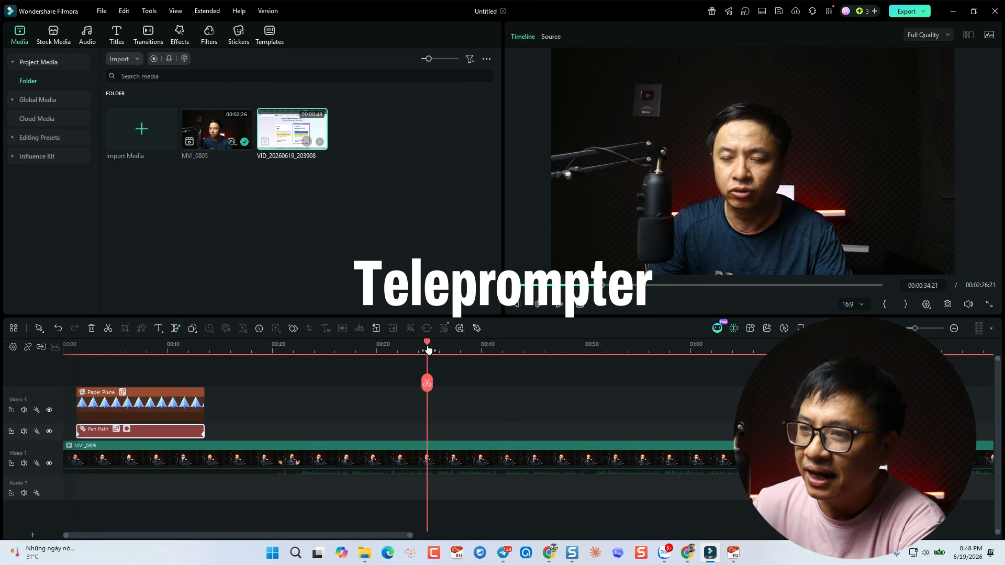
drag(391, 350, 375, 354)
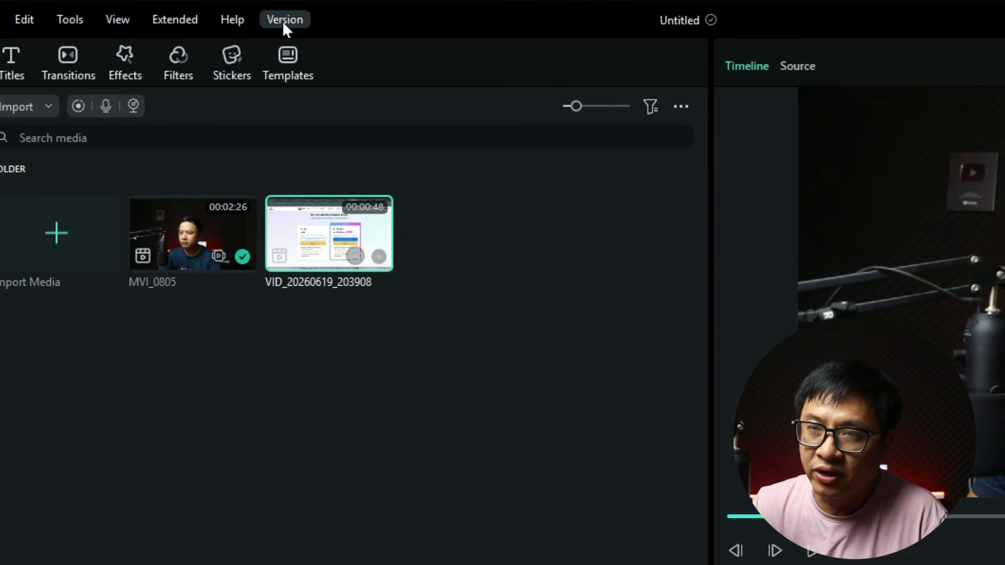
Open the Filmora Release Notes web page from within the program
click(283, 23)
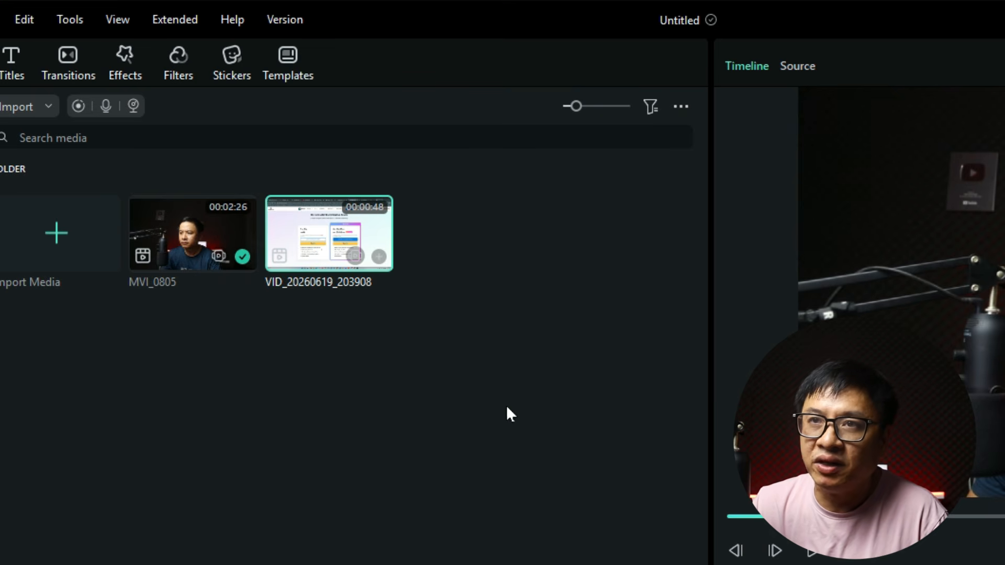
click(232, 23)
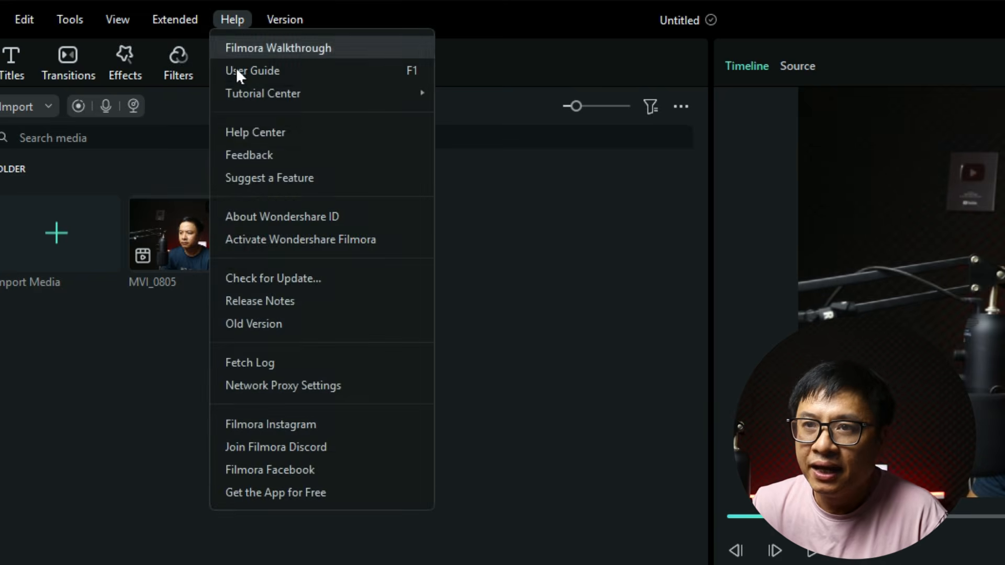
click(273, 302)
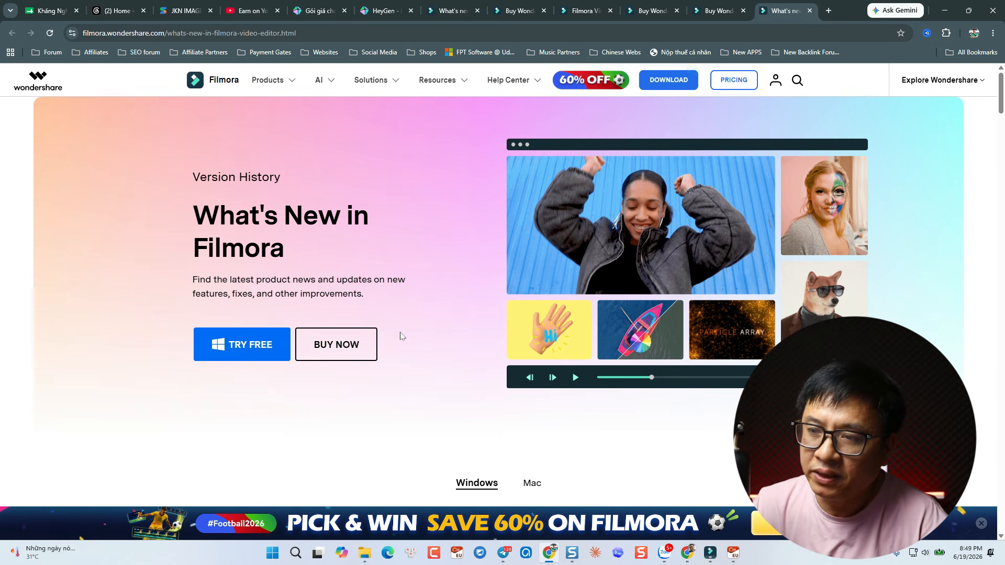
Review the Version 15.6 new features listed under June 2026 in the release notes
scroll(400, 335, down, 4)
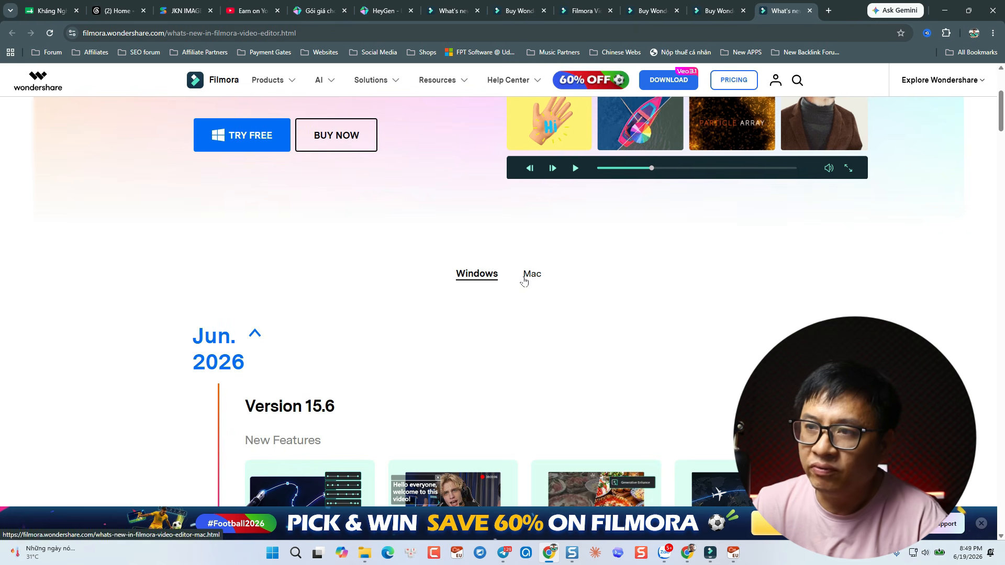
scroll(471, 309, down, 3)
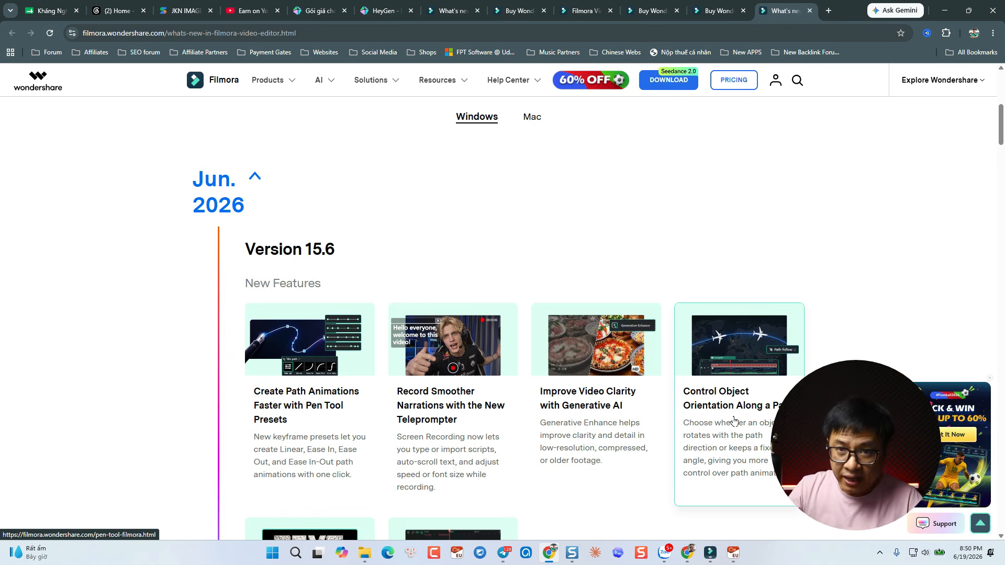
scroll(532, 417, down, 4)
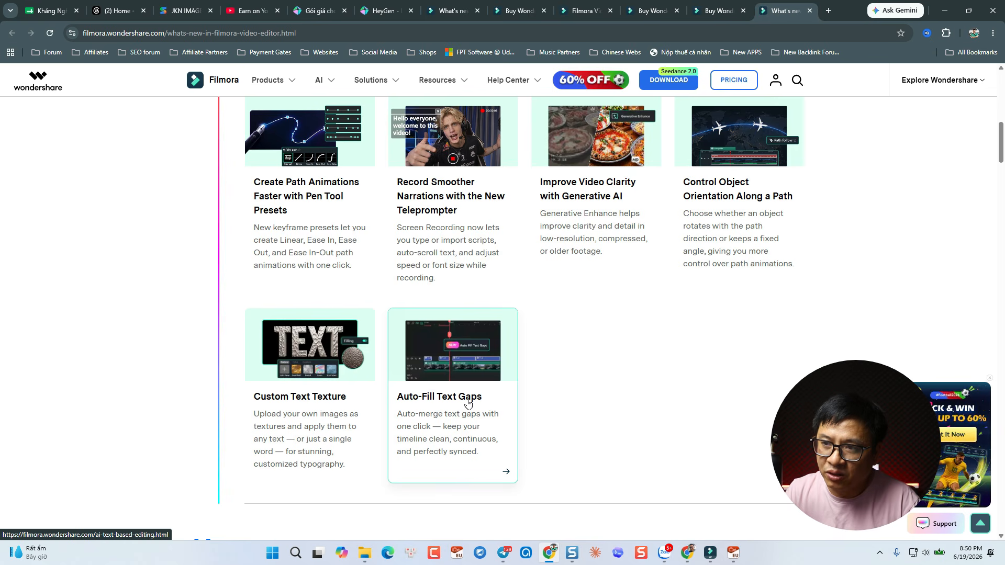
scroll(480, 394, down, 3)
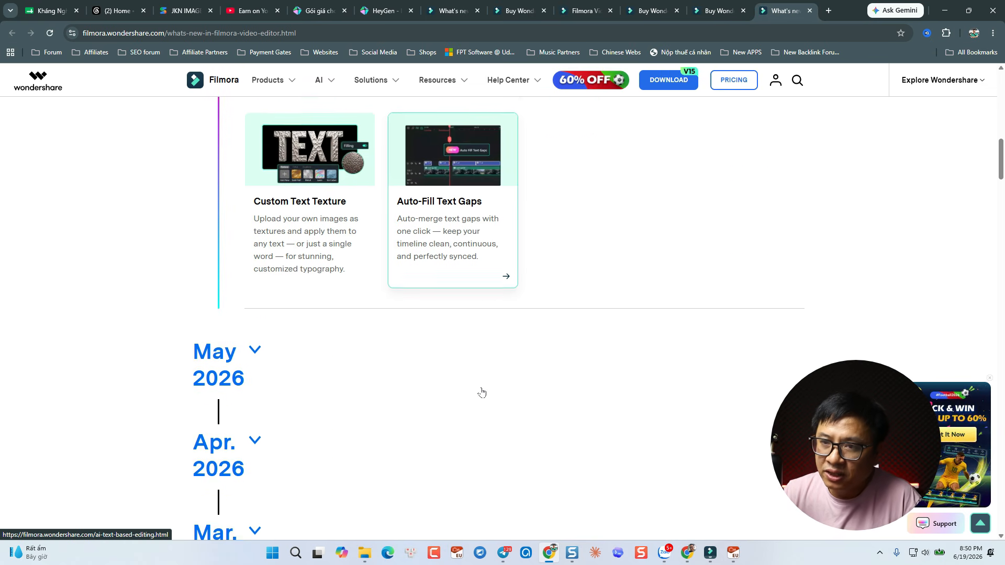
scroll(482, 393, down, 1)
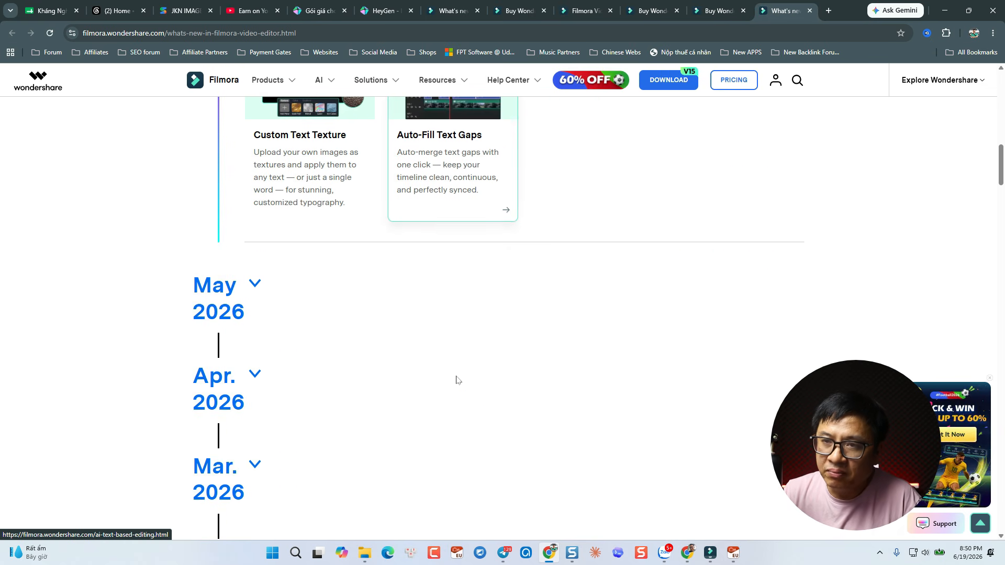
Expand the May 2026 release notes and highlight the Screen Recorder entry under Optimized Performance
click(257, 286)
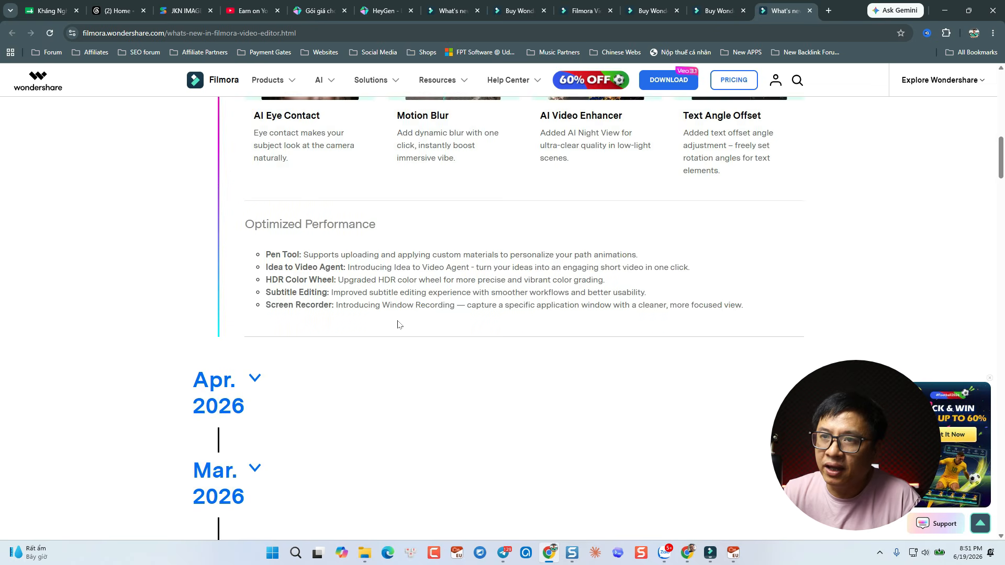
scroll(398, 325, up, 2)
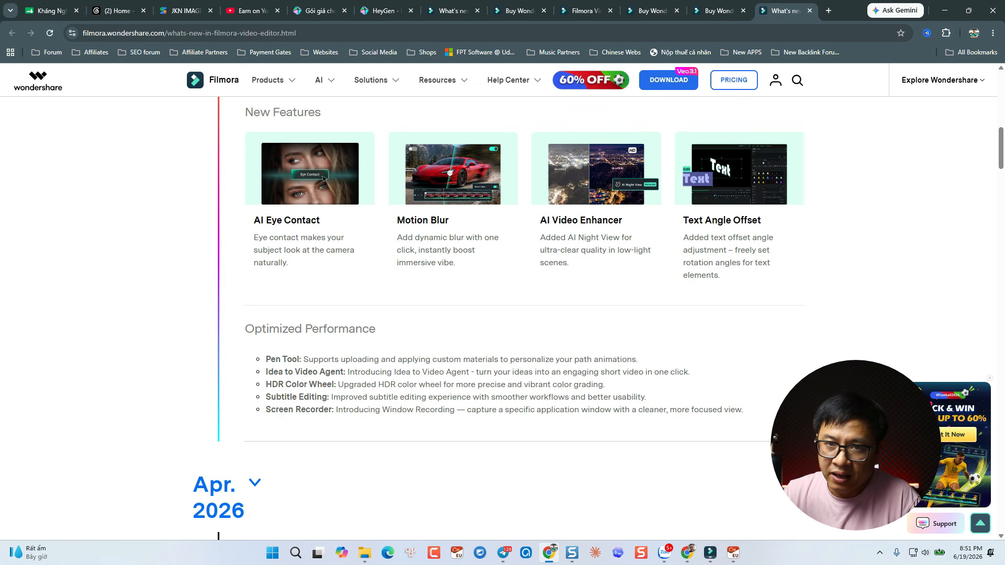
drag(266, 411, 350, 411)
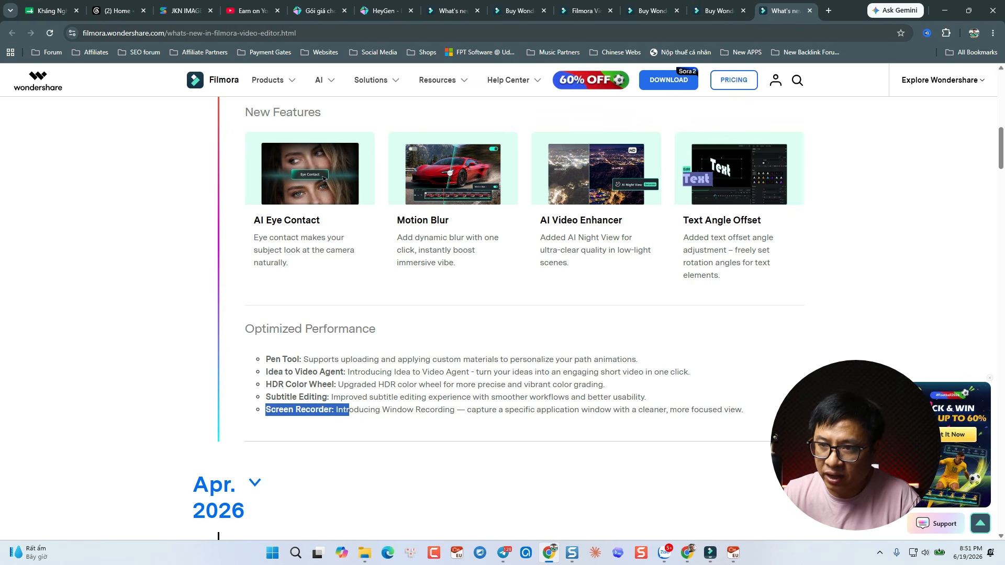
drag(484, 411, 670, 410)
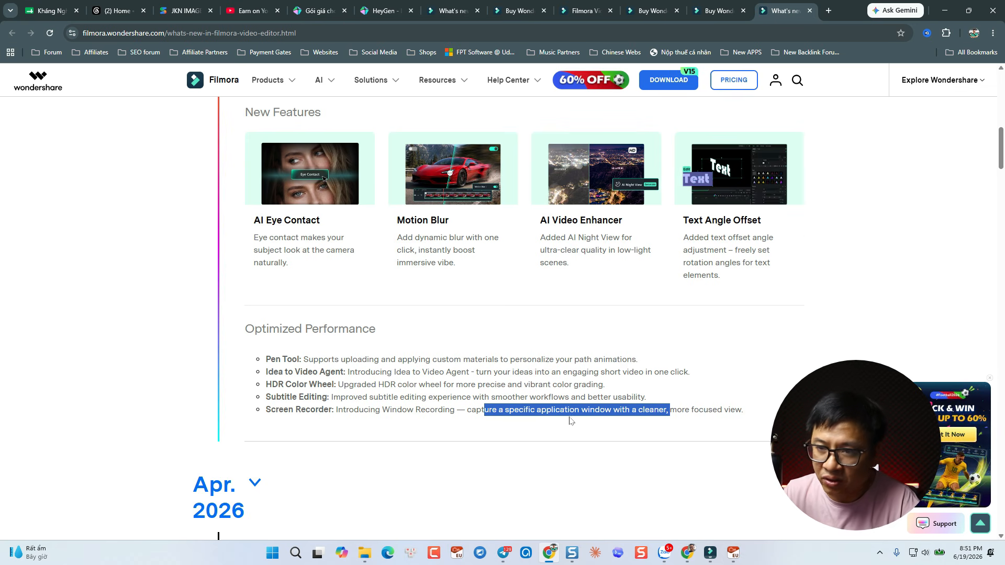
Expand the April 2026 release notes and review the Version 15.4.2 new features
scroll(523, 409, down, 3)
click(259, 331)
scroll(348, 375, up, 2)
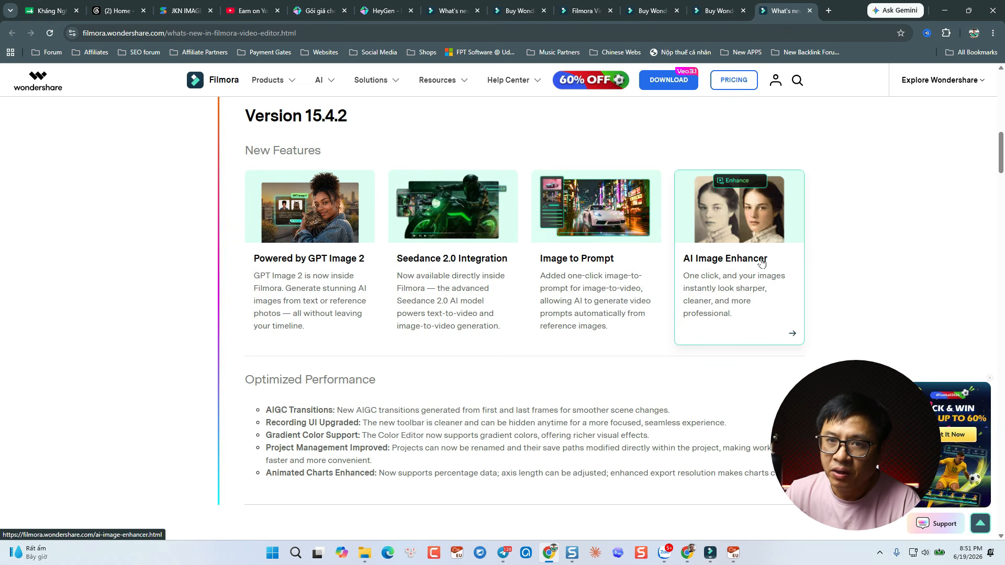
Expand the March 2026 release notes and review the Version 15.3.0 new features
scroll(431, 385, down, 2)
scroll(431, 381, down, 3)
click(255, 287)
scroll(353, 363, down, 5)
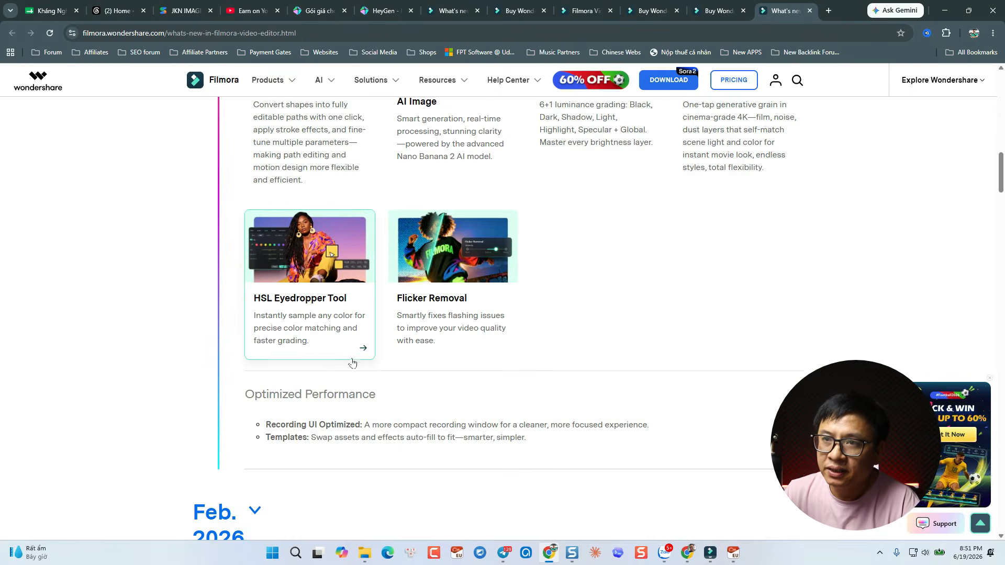
scroll(354, 356, up, 2)
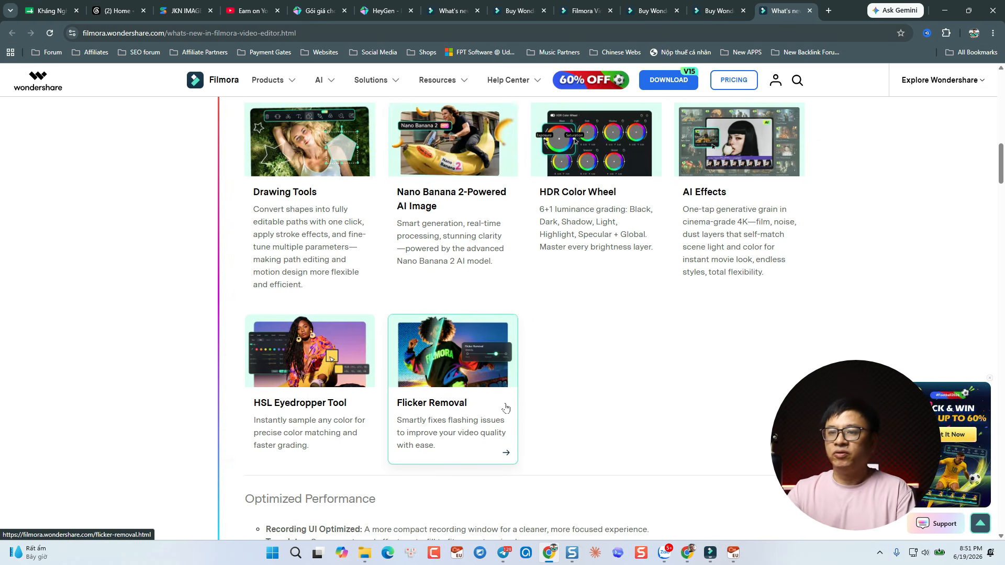
scroll(505, 380, up, 2)
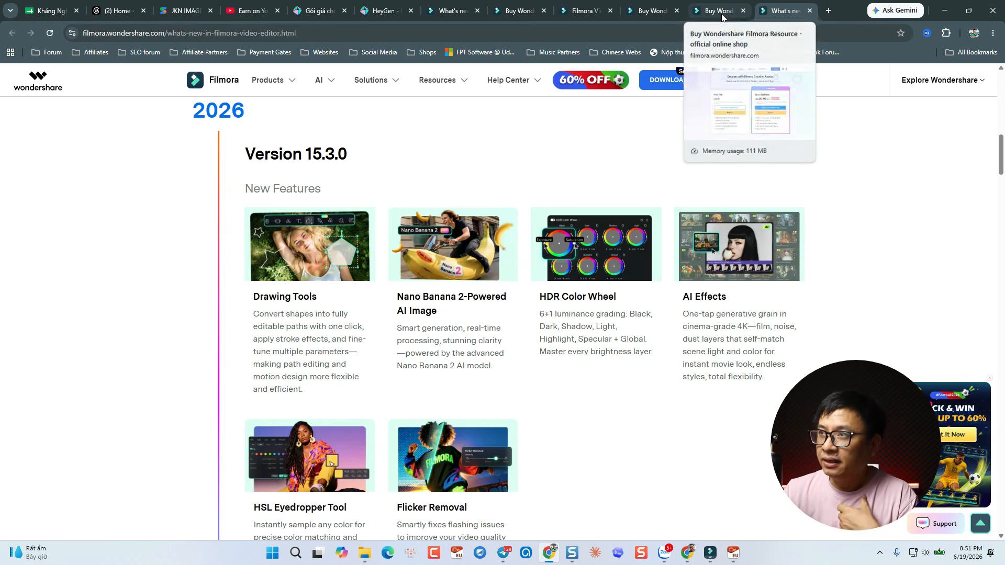
Switch to the Filmora pricing page and compare the individual plans, examining the Advanced plan's features and its AI credits
click(653, 12)
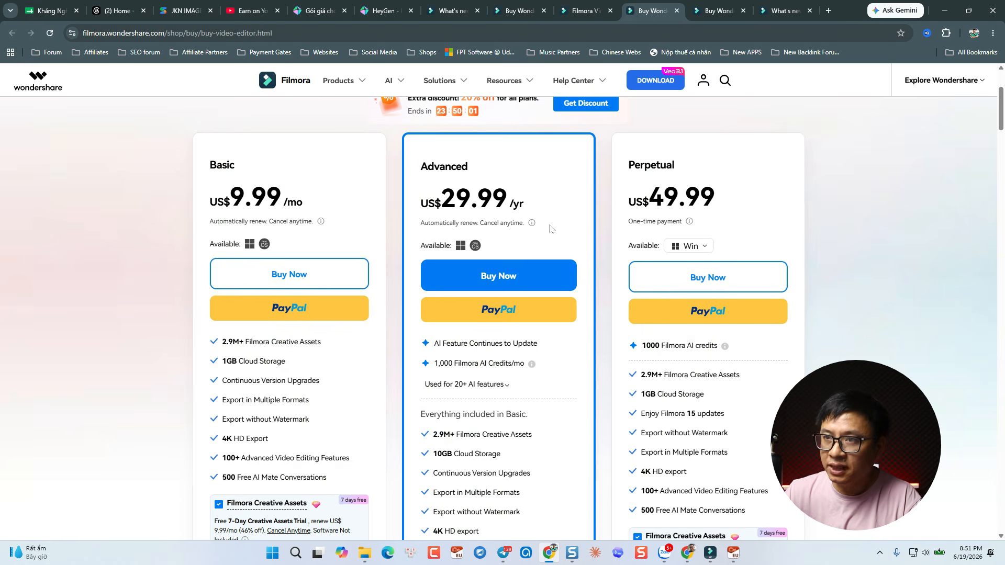
scroll(532, 248, up, 2)
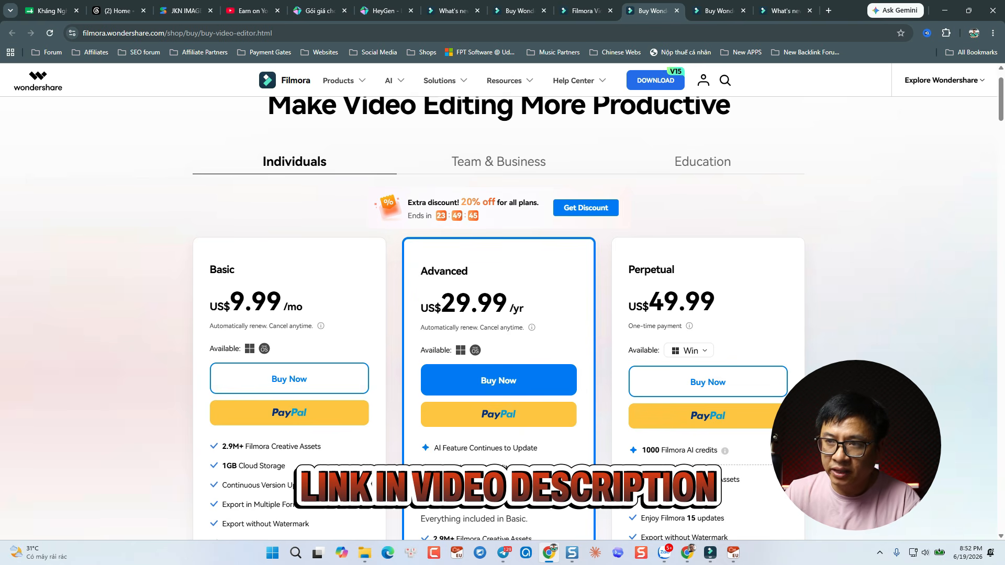
drag(421, 270, 428, 270)
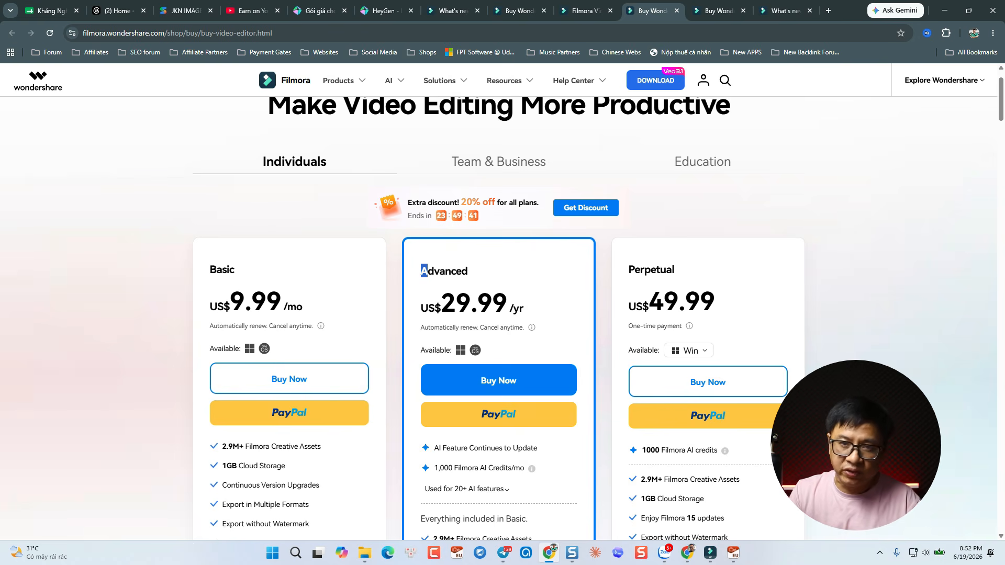
scroll(471, 425, down, 1)
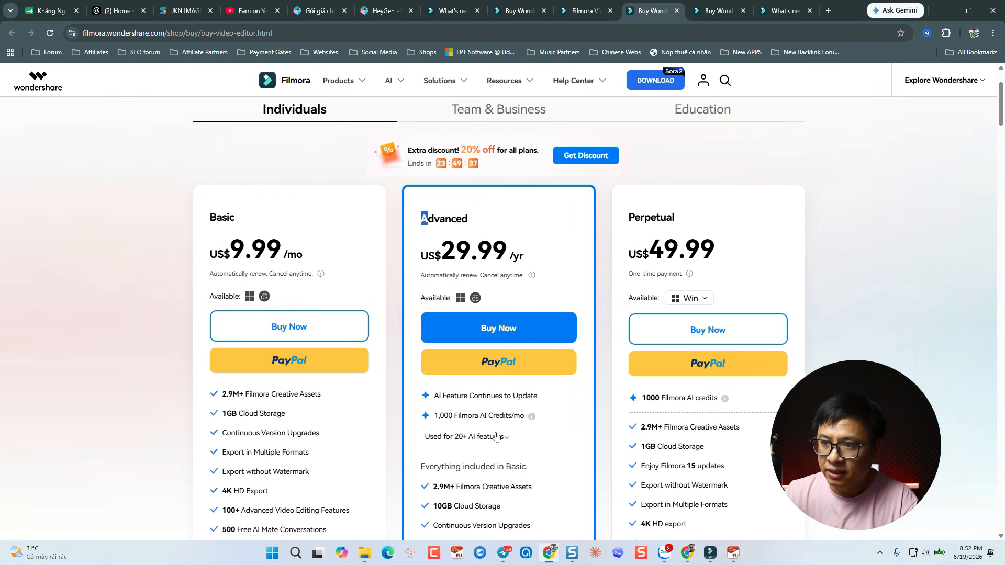
mouse_move(532, 418)
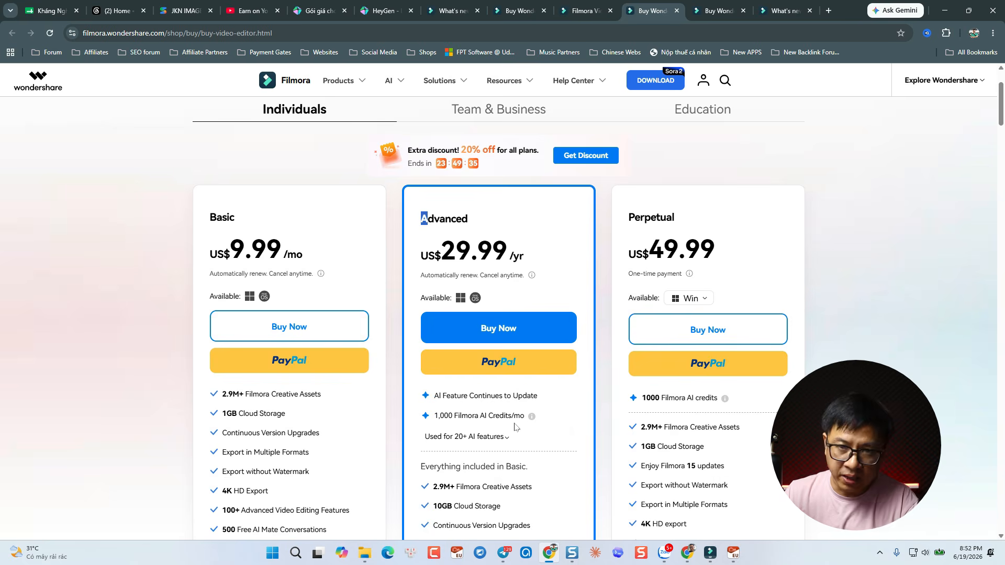
scroll(516, 426, down, 1)
scroll(516, 426, down, 5)
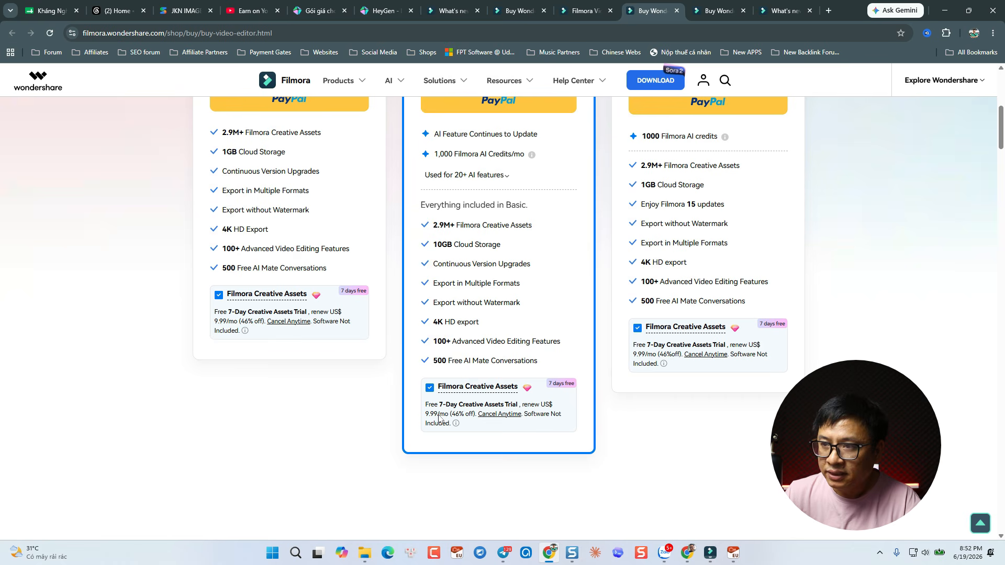
Check the Filmora Creative Assets subscription offers and return to the individual plans pricing page
click(712, 12)
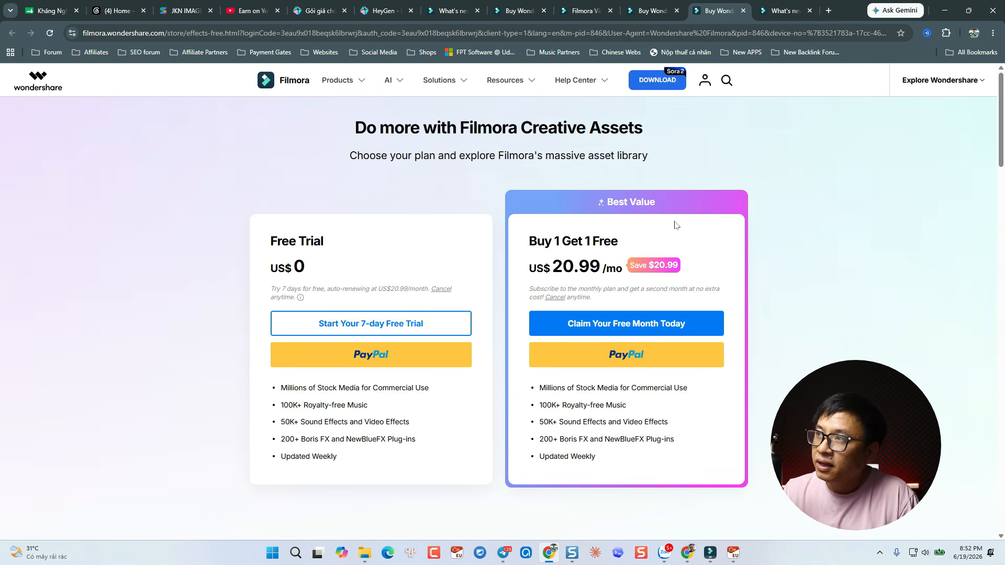
click(653, 16)
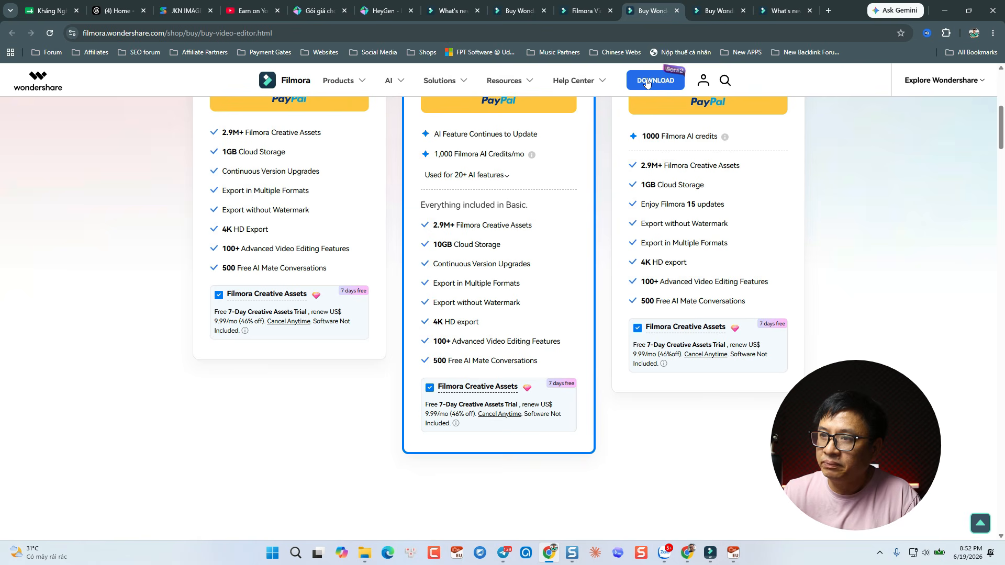
scroll(521, 223, up, 3)
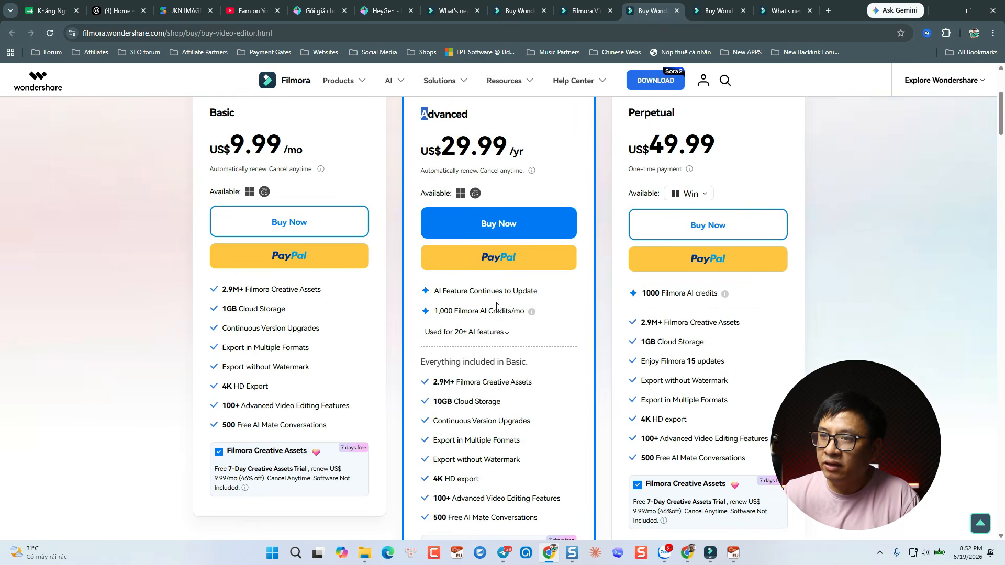
Deselect the Filmora Creative Assets trial add-on for both the Advanced and Perpetual plans
scroll(563, 330, down, 2)
click(430, 442)
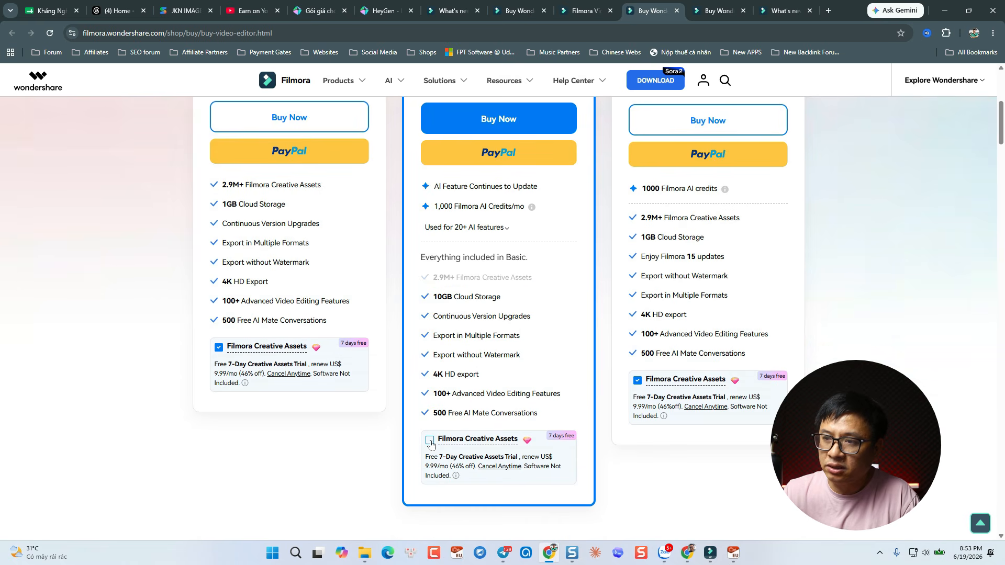
click(637, 381)
scroll(683, 375, up, 1)
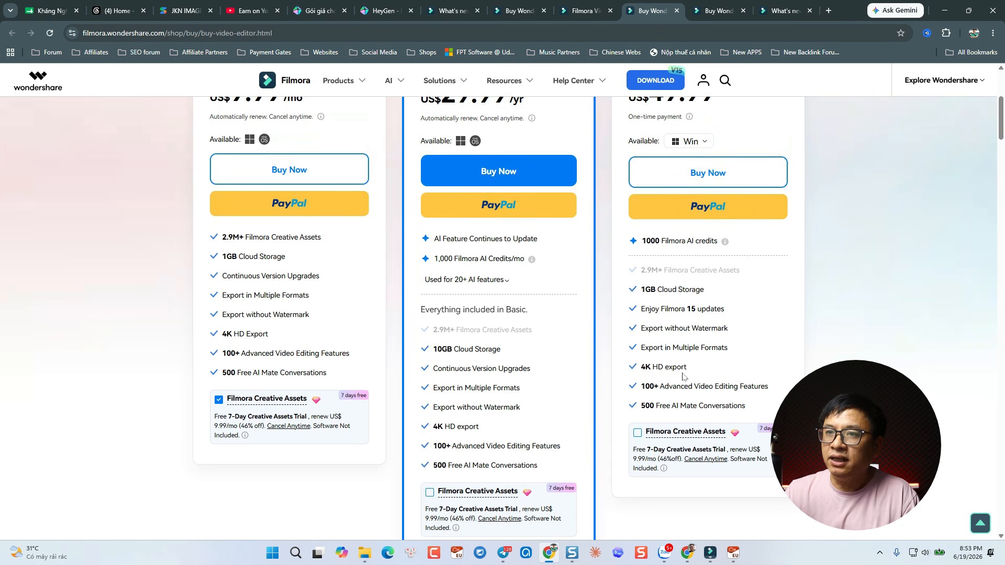
Switch to the Filmora editor and show the toolbar of the screen presentation tool running in the background
click(711, 551)
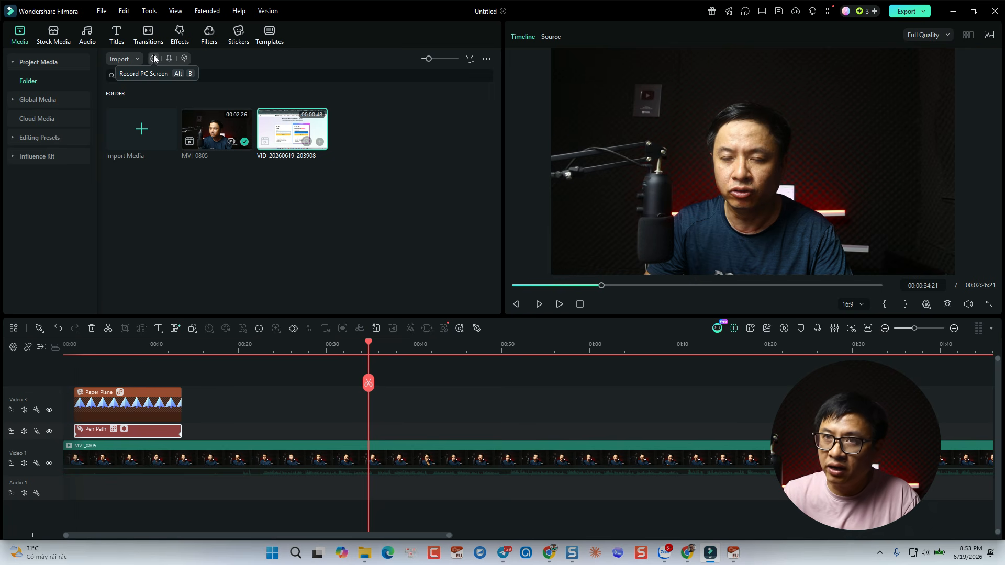
click(880, 554)
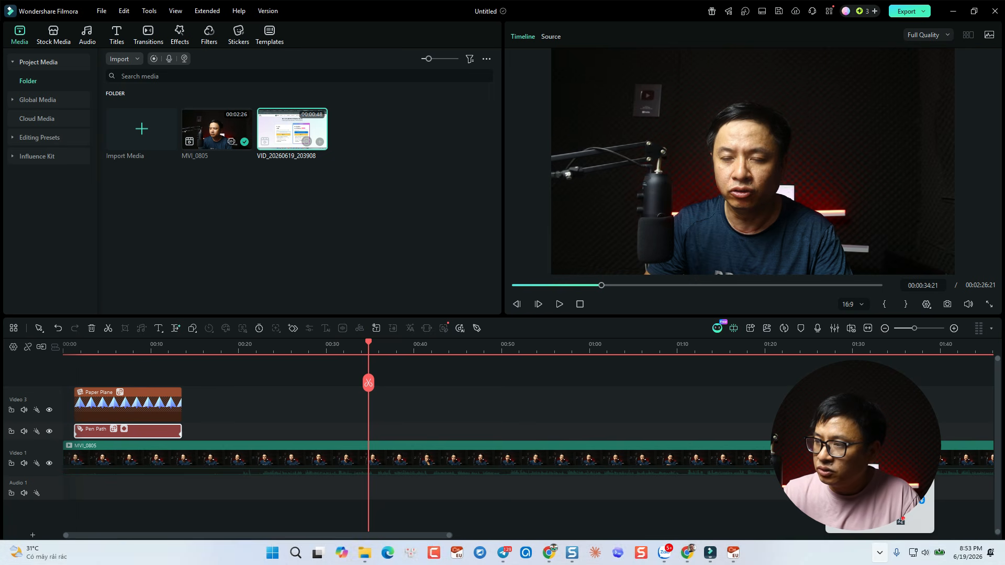
right_click(836, 482)
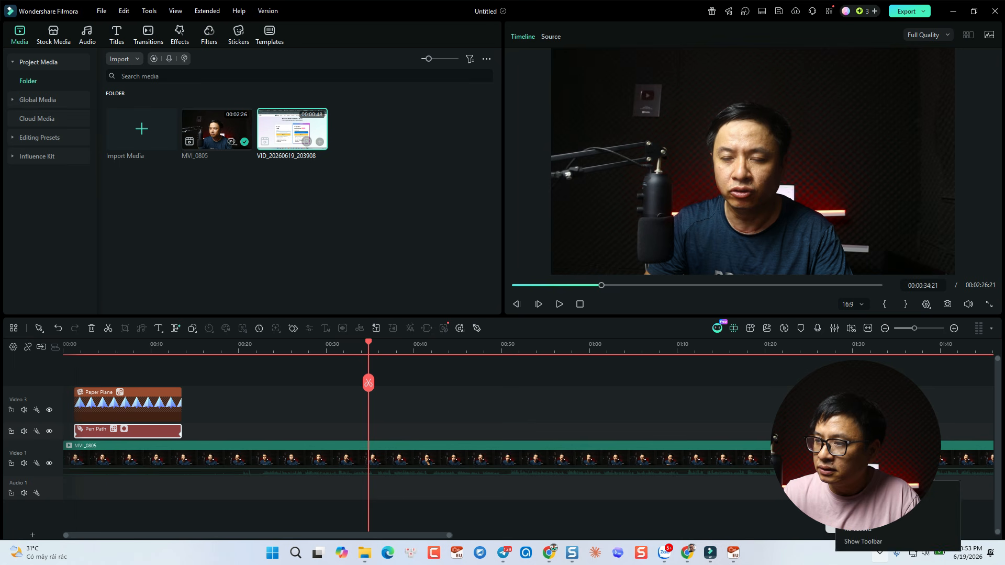
click(855, 544)
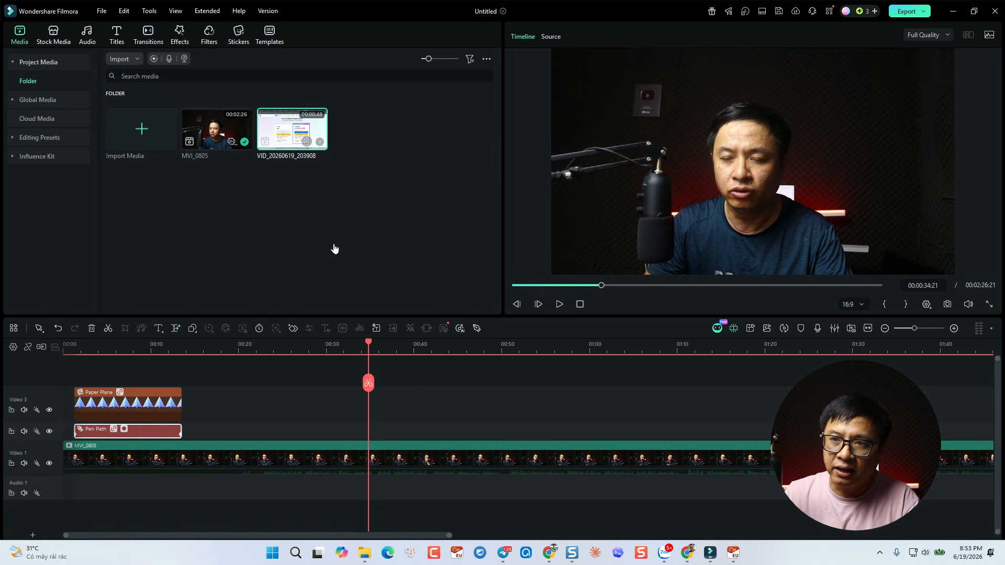
Set the size on the presentation tool's floating slider to 30px
mouse_move(347, 219)
mouse_down()
mouse_move(354, 224)
mouse_move(345, 223)
mouse_up()
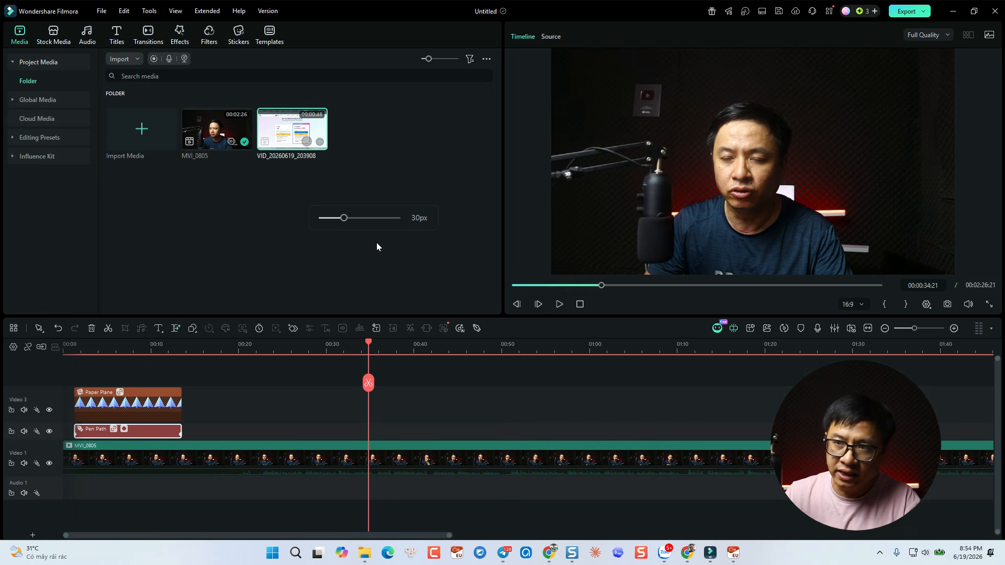
click(431, 241)
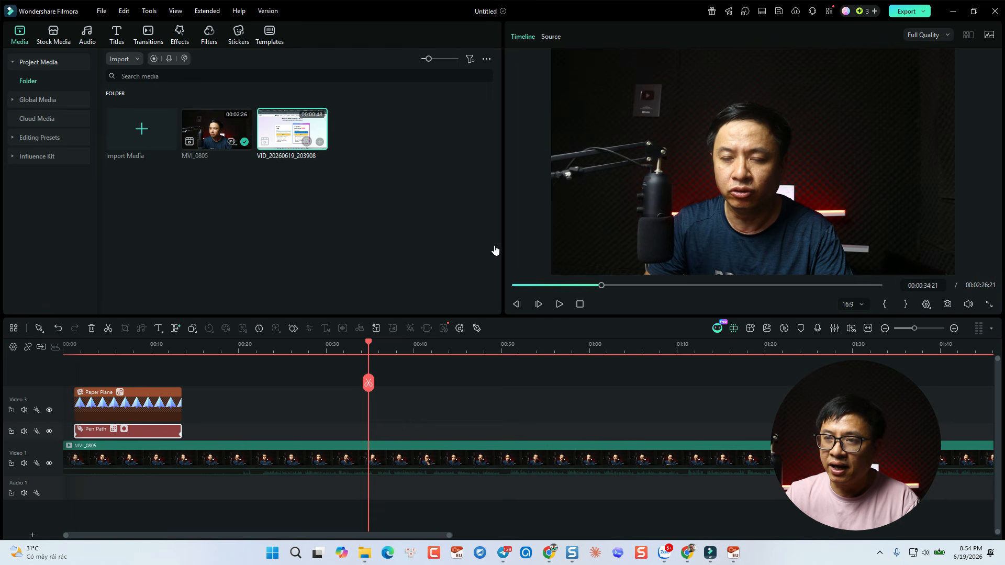
click(431, 244)
mouse_move(429, 218)
mouse_down()
mouse_move(459, 219)
mouse_move(445, 224)
mouse_up()
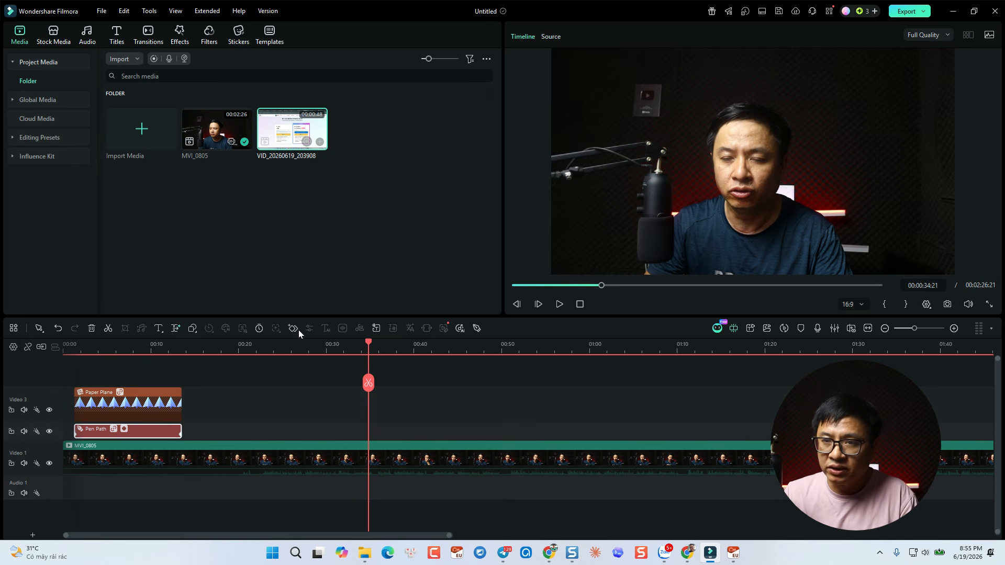
Draw a wide rectangle shape across the speaker's chest in the preview, centred at about X -313, Y -365
click(193, 330)
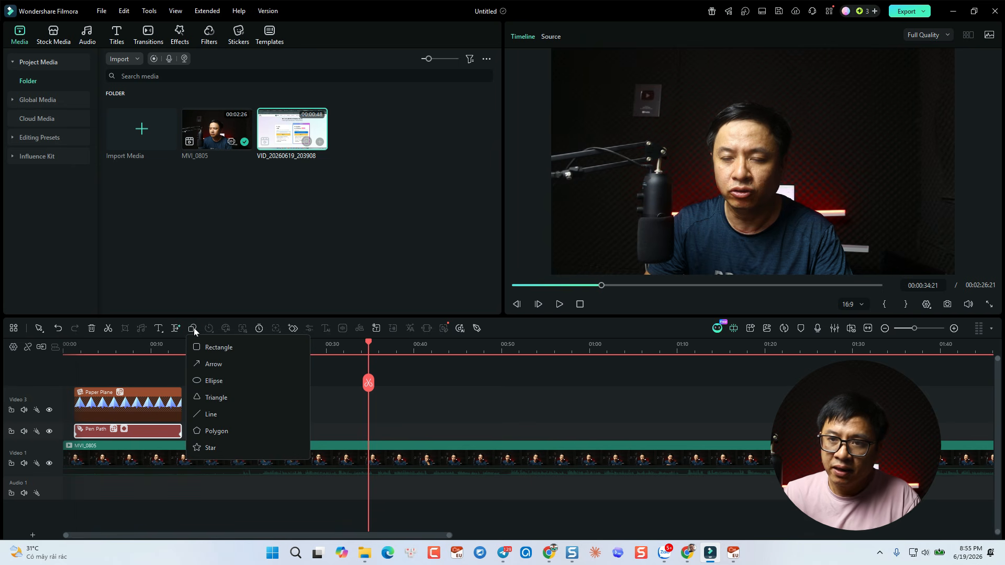
click(194, 329)
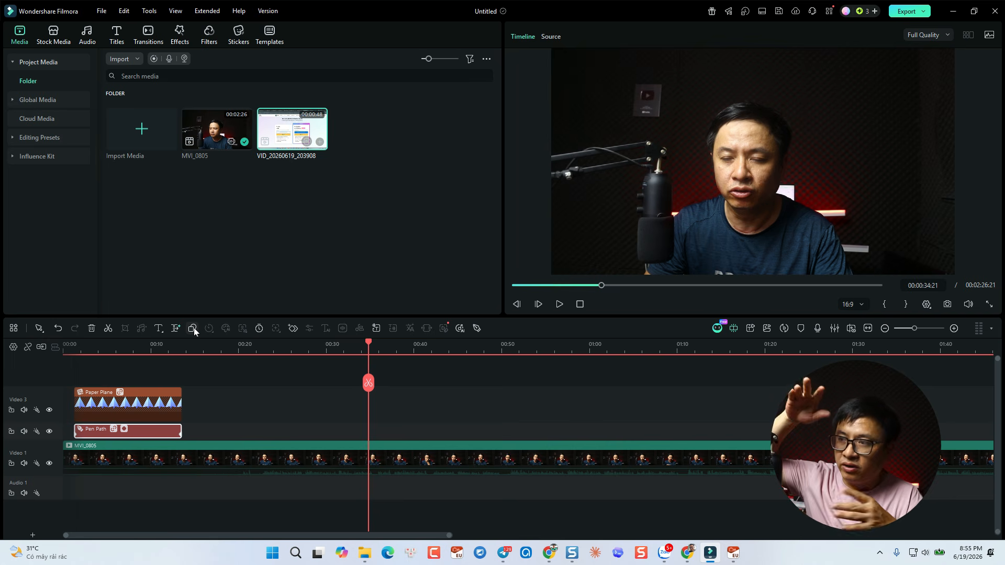
click(193, 328)
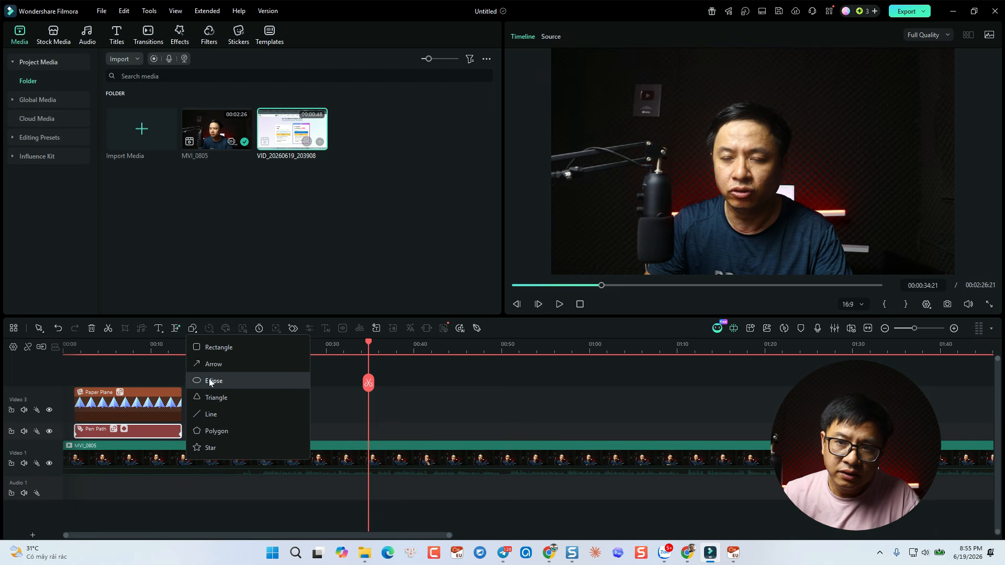
click(208, 349)
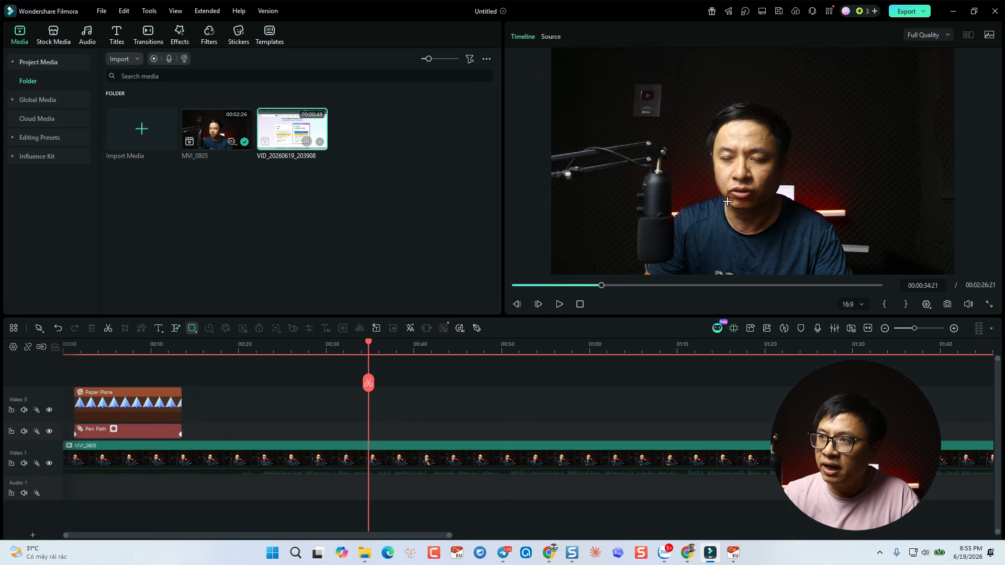
mouse_move(602, 218)
mouse_down()
mouse_move(691, 259)
mouse_move(773, 258)
mouse_up()
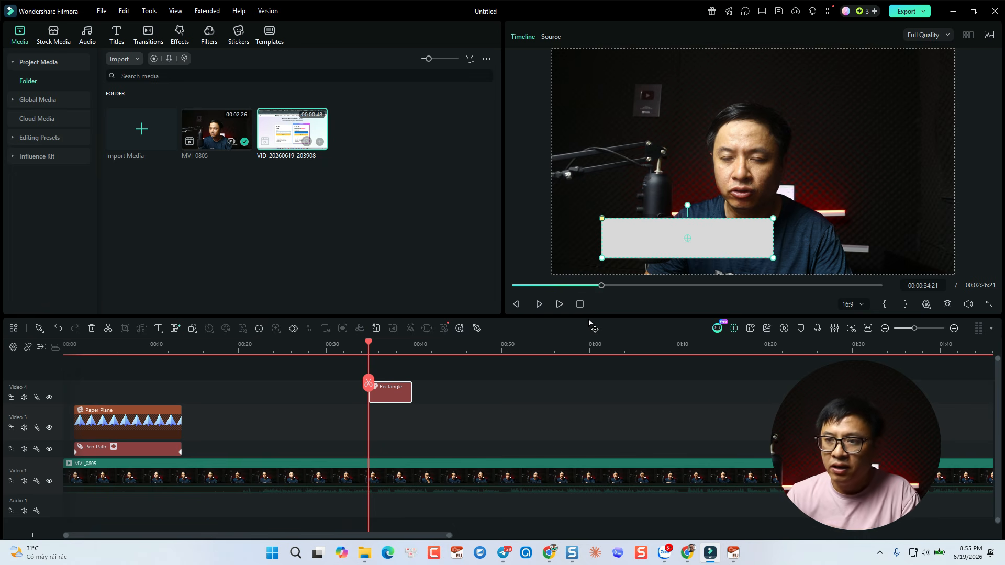
Open the rectangle clip's shape properties and turn off its fill
double_click(393, 398)
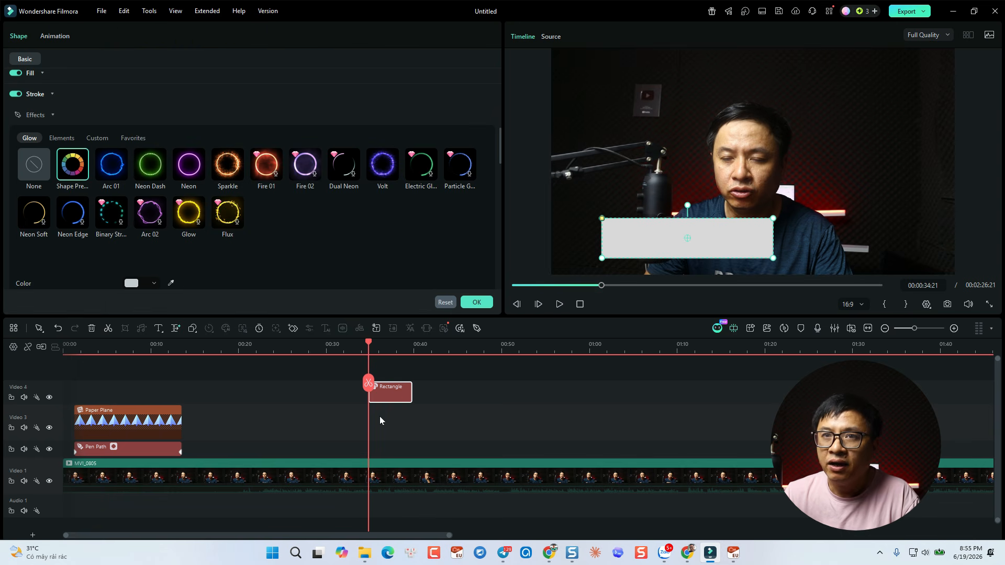
scroll(349, 182, up, 4)
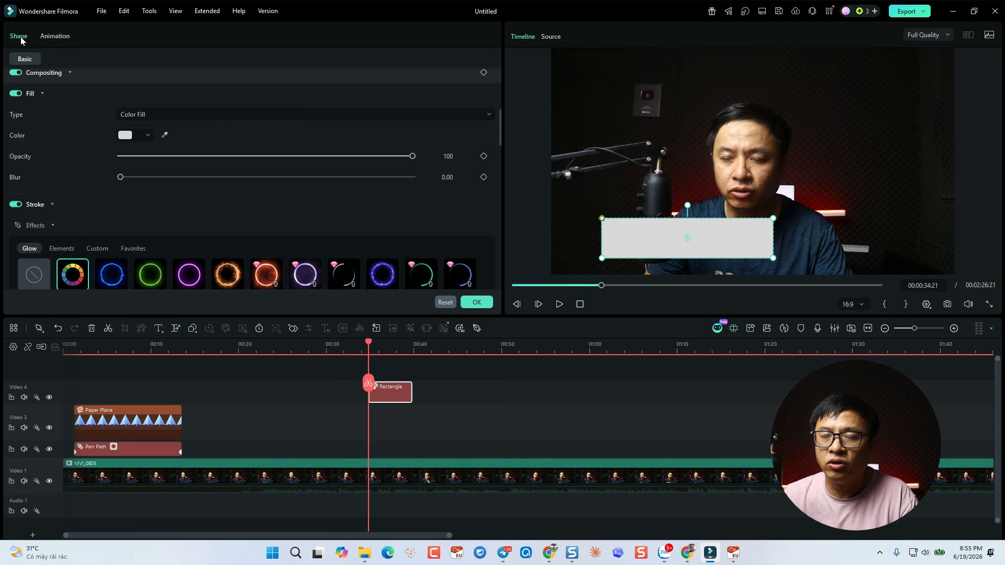
scroll(194, 153, up, 2)
scroll(184, 170, up, 3)
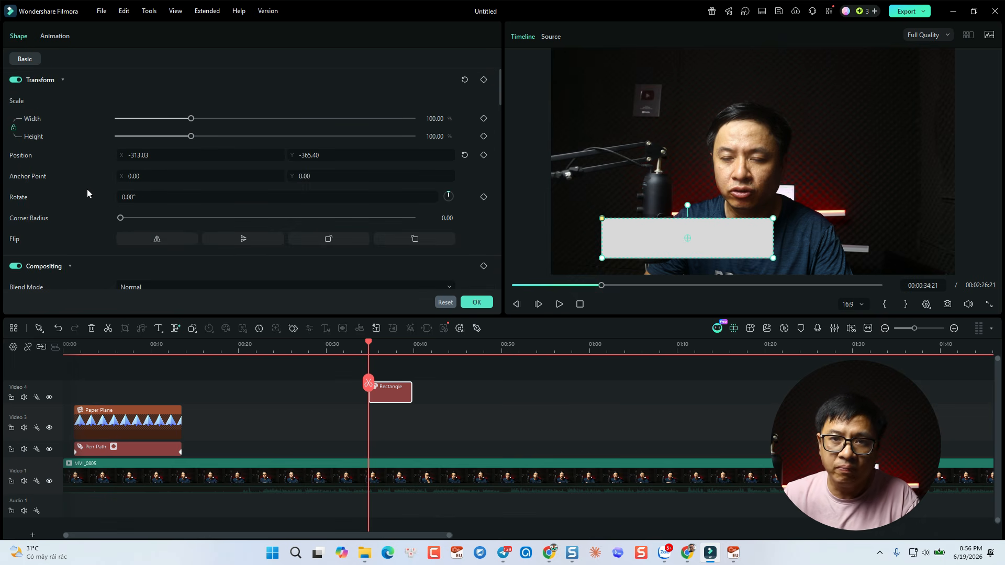
scroll(97, 221, down, 5)
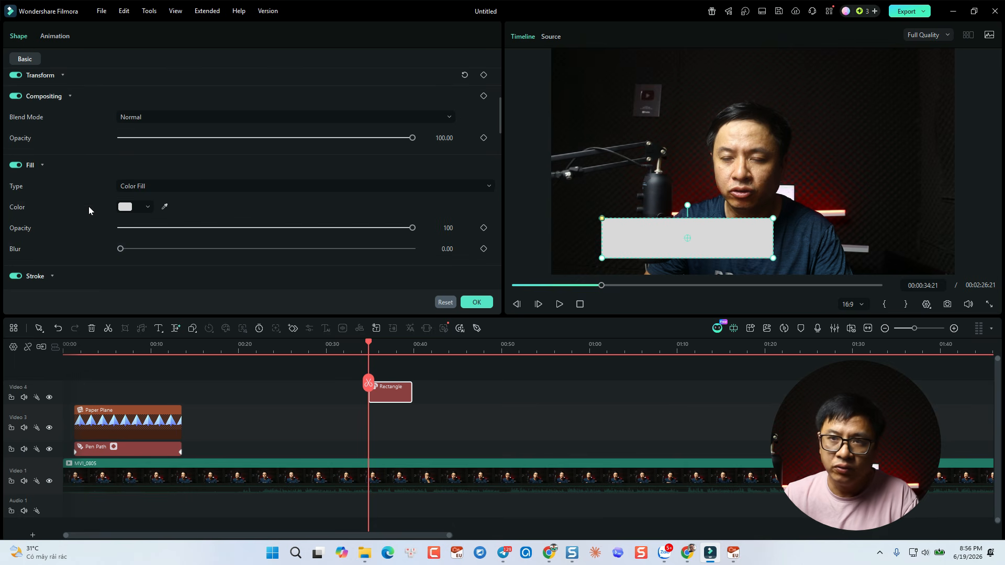
click(16, 165)
Examine the rectangle's stroke effect categories: Glow, Elements, Custom and Favorites
scroll(105, 249, down, 3)
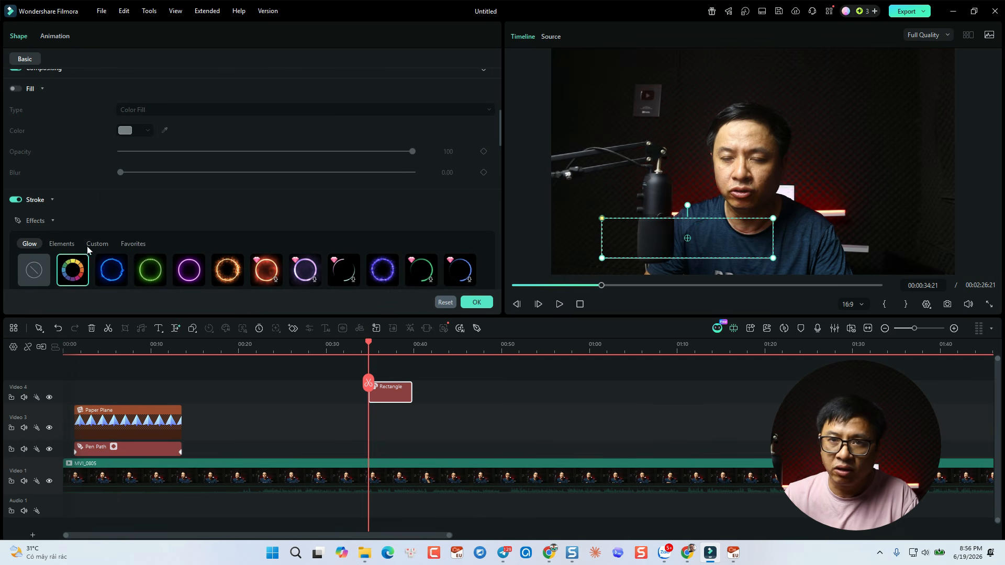
click(105, 244)
scroll(140, 220, down, 2)
scroll(144, 220, up, 8)
scroll(144, 241, down, 6)
scroll(144, 238, down, 2)
click(33, 230)
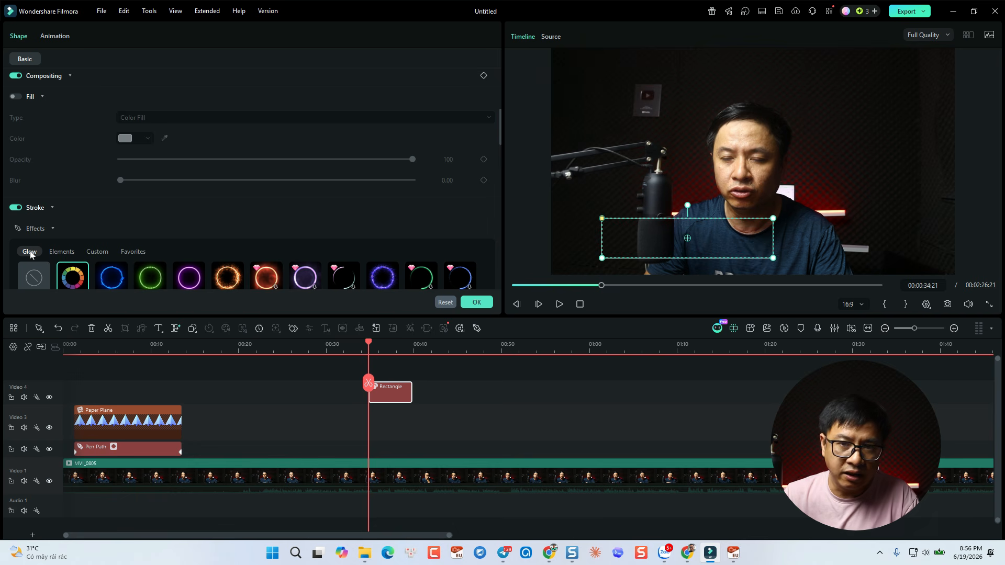
click(61, 252)
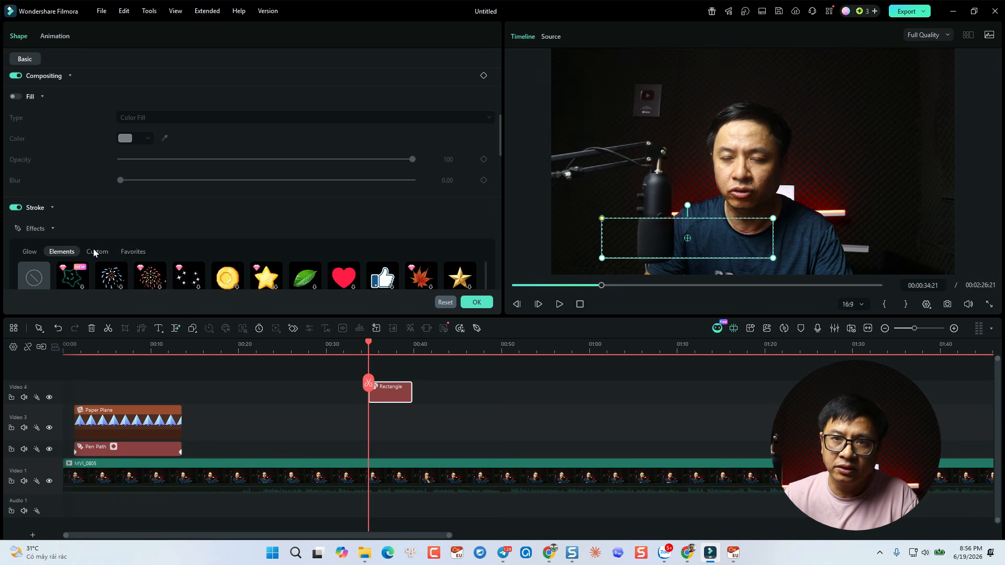
click(97, 251)
click(133, 252)
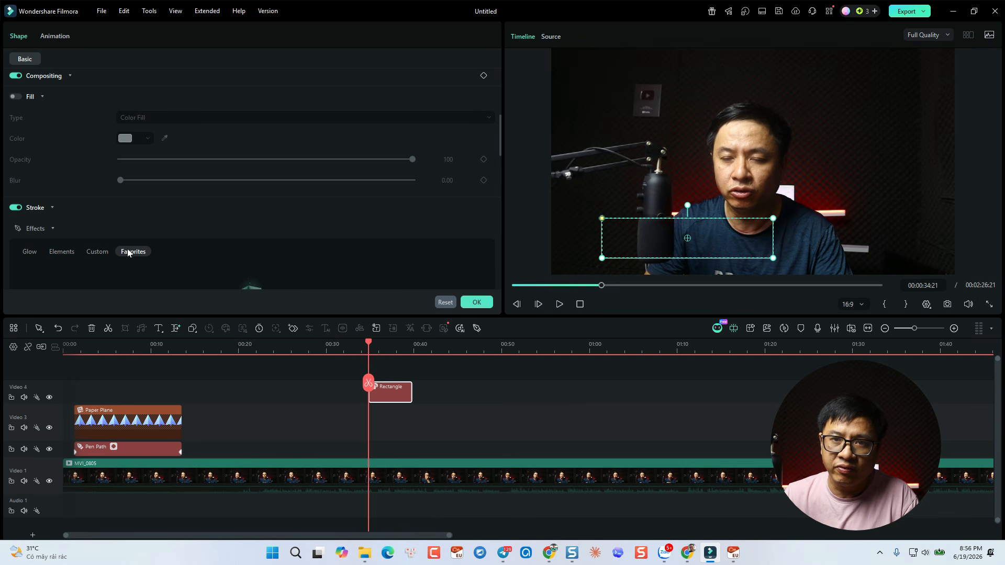
click(30, 252)
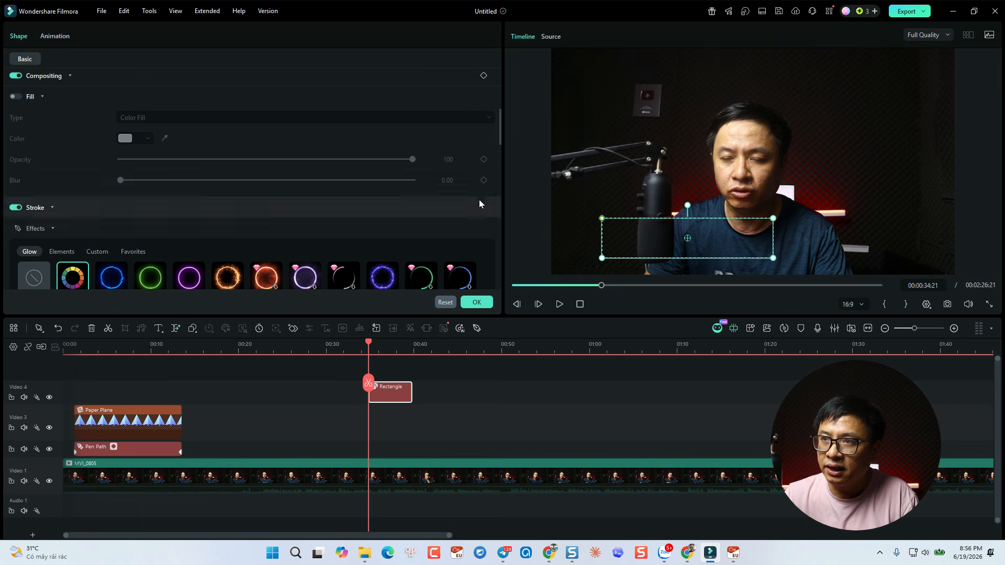
Apply the Neon Dash glow effect to the rectangle's stroke and play the clip to preview it
drag(498, 142, 495, 159)
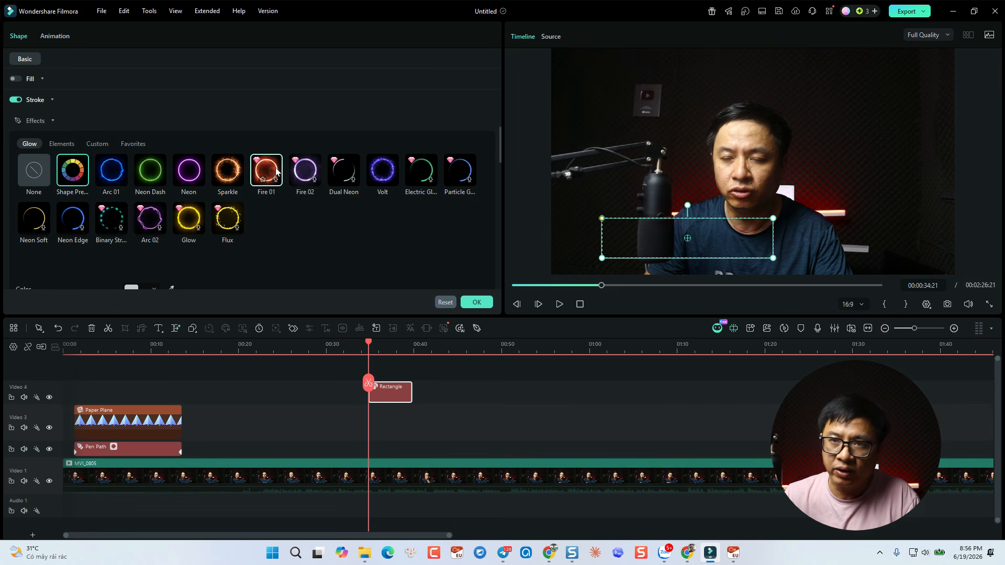
click(145, 178)
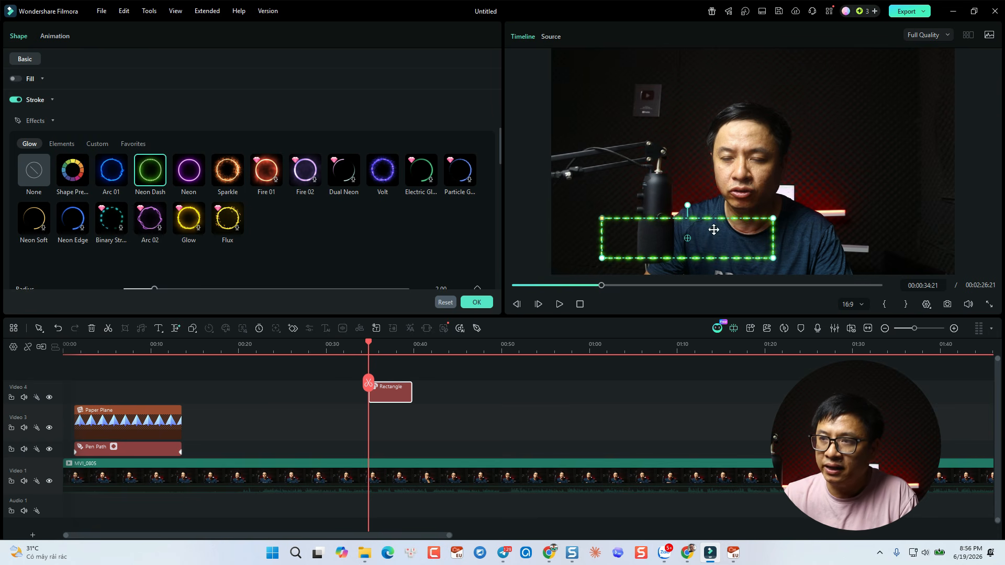
key(space)
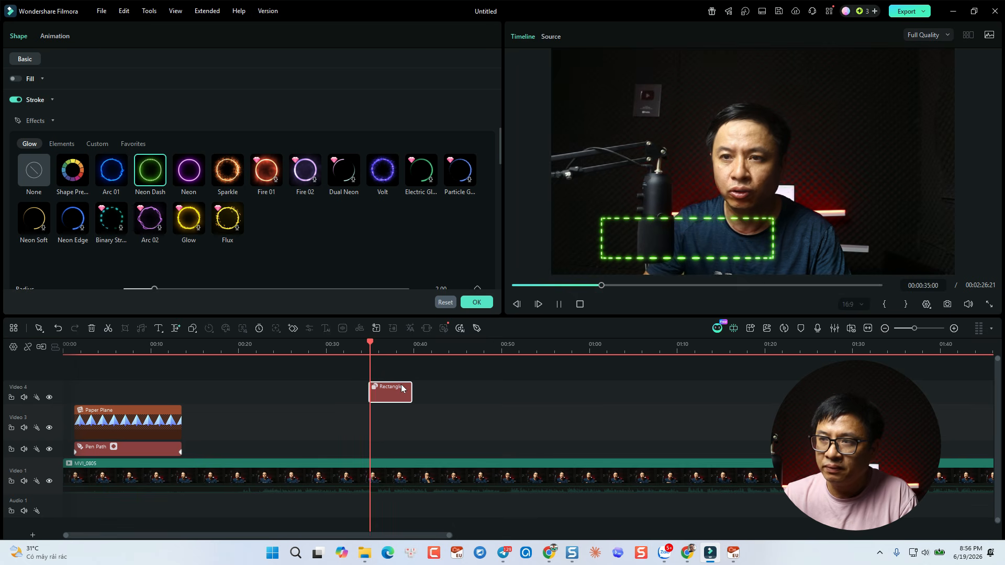
key(space)
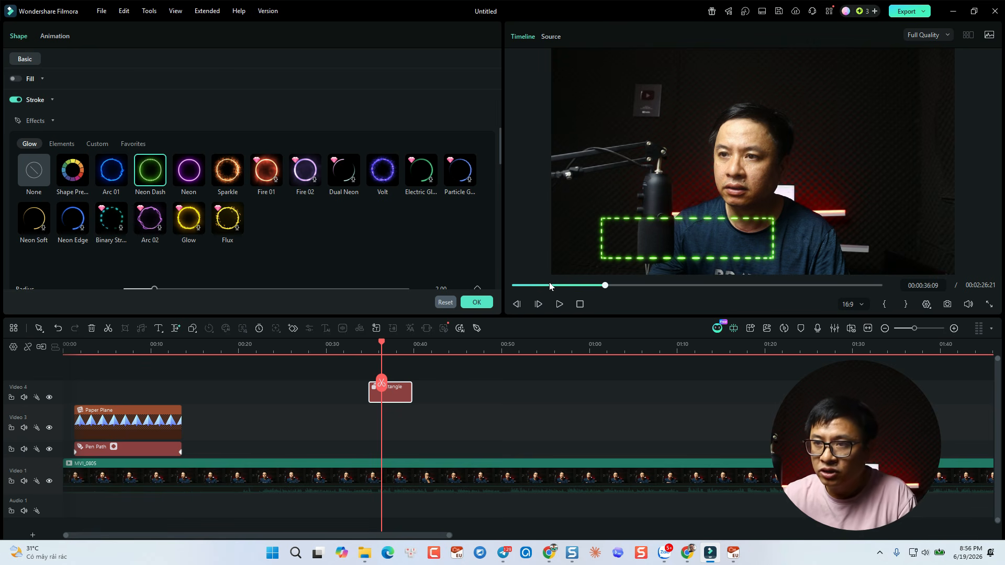
Set the Neon Dash stroke's Radius to 3.03, Zoom Start Node to 0.03 and Feathering to 27
scroll(403, 262, down, 2)
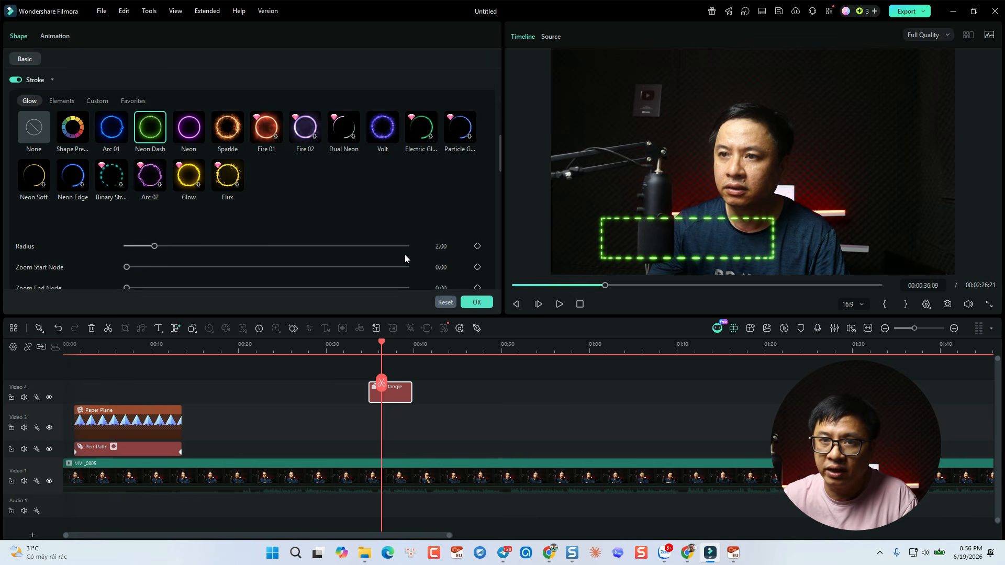
scroll(404, 254, down, 1)
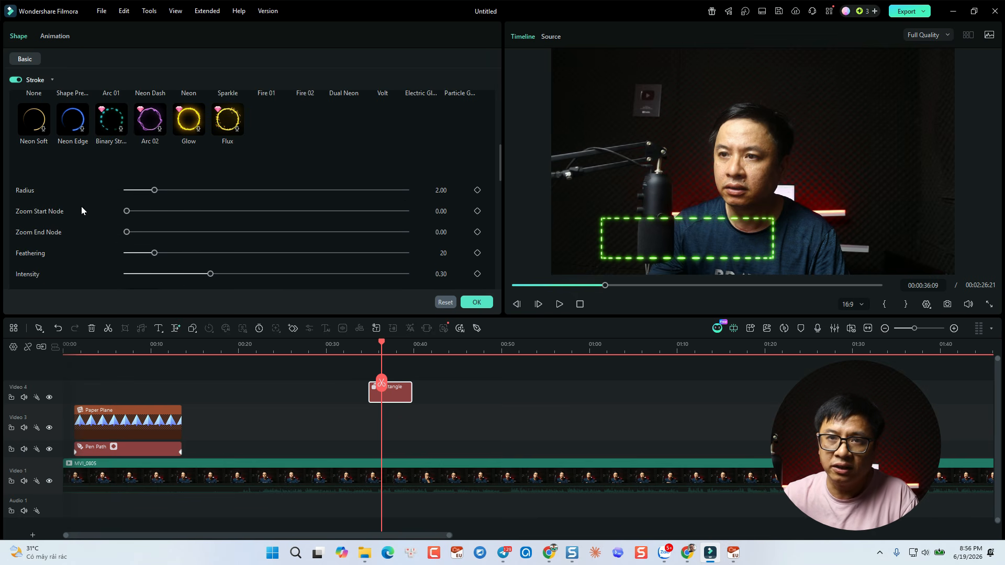
click(168, 196)
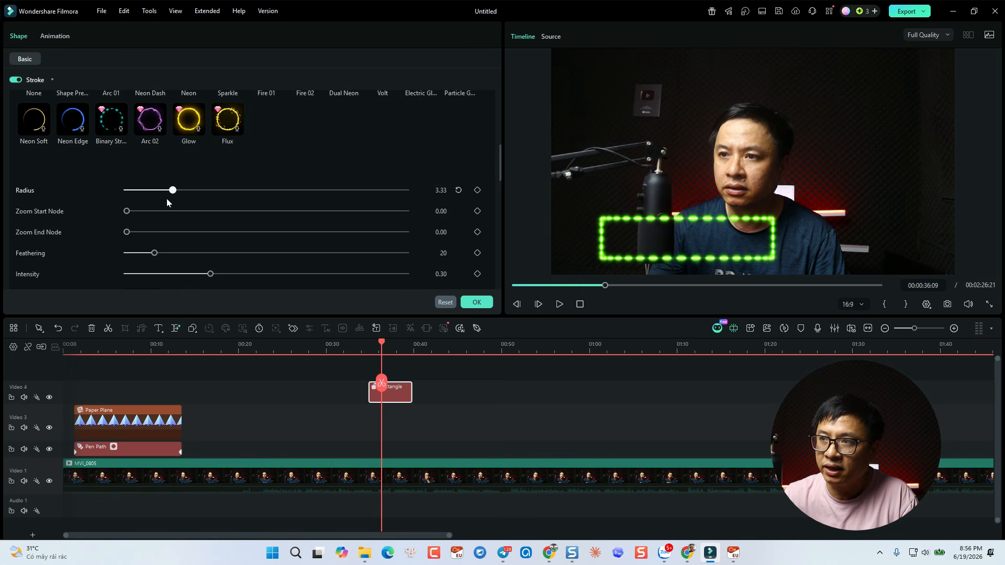
drag(127, 211, 135, 211)
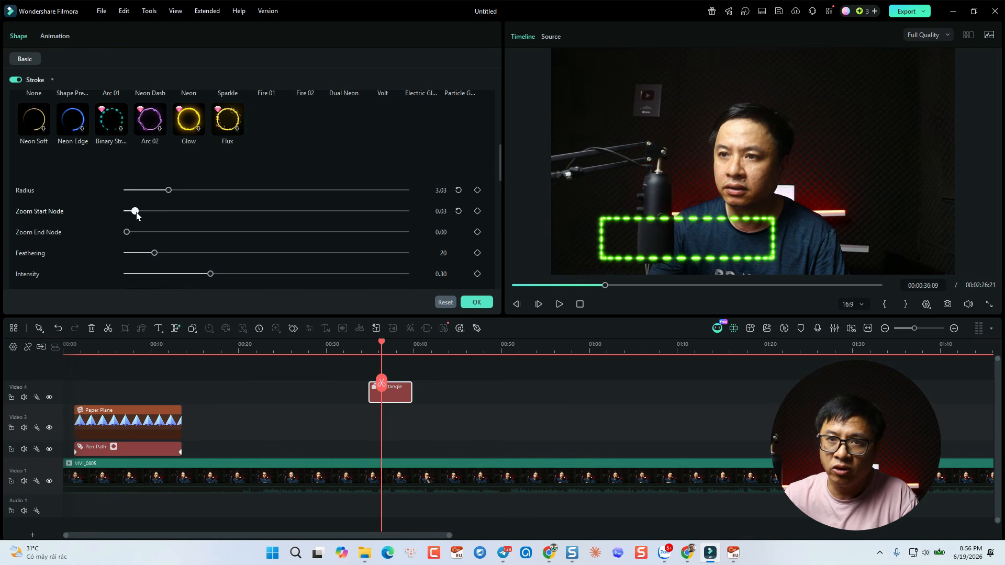
drag(155, 253, 165, 254)
Add a keyframe for the stroke's manual trim path End at the start of the rectangle clip, with a value of 0%
scroll(102, 225, down, 3)
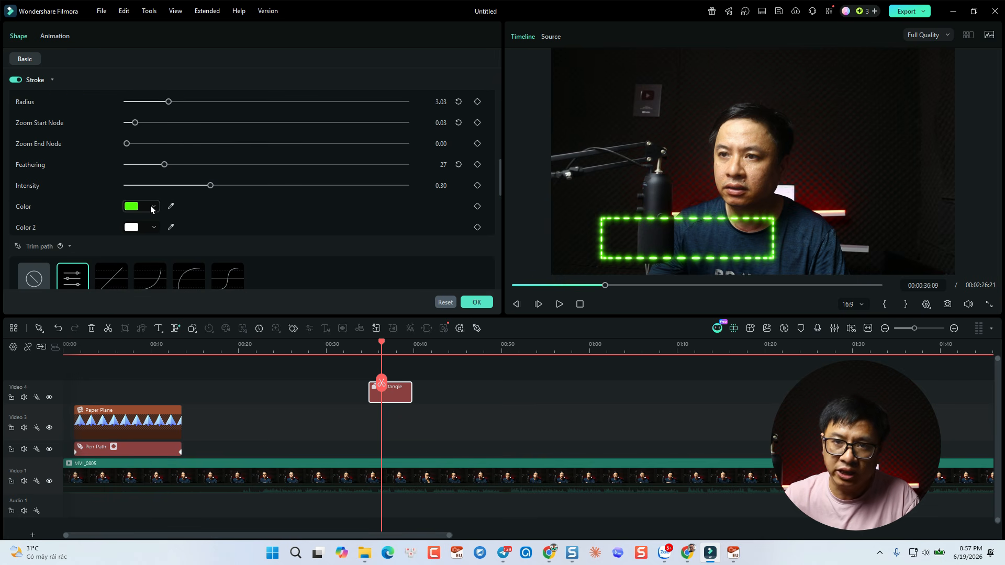
scroll(152, 210, down, 3)
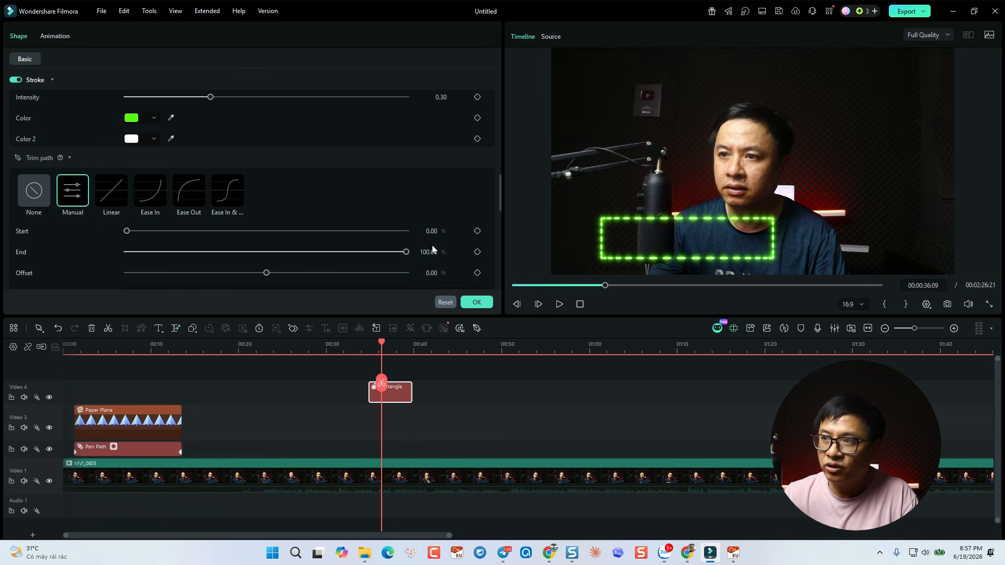
scroll(401, 262, down, 1)
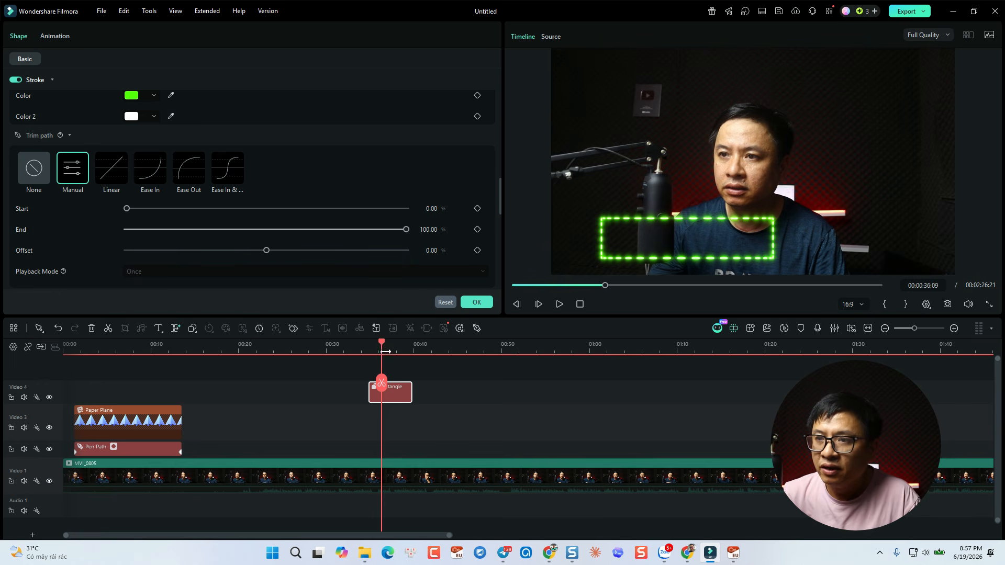
drag(381, 345, 368, 344)
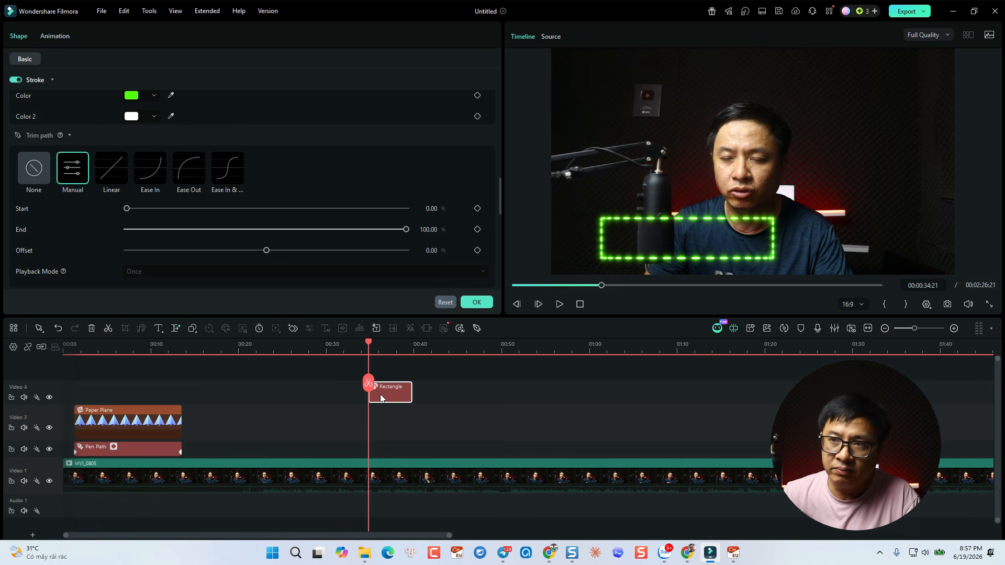
click(478, 229)
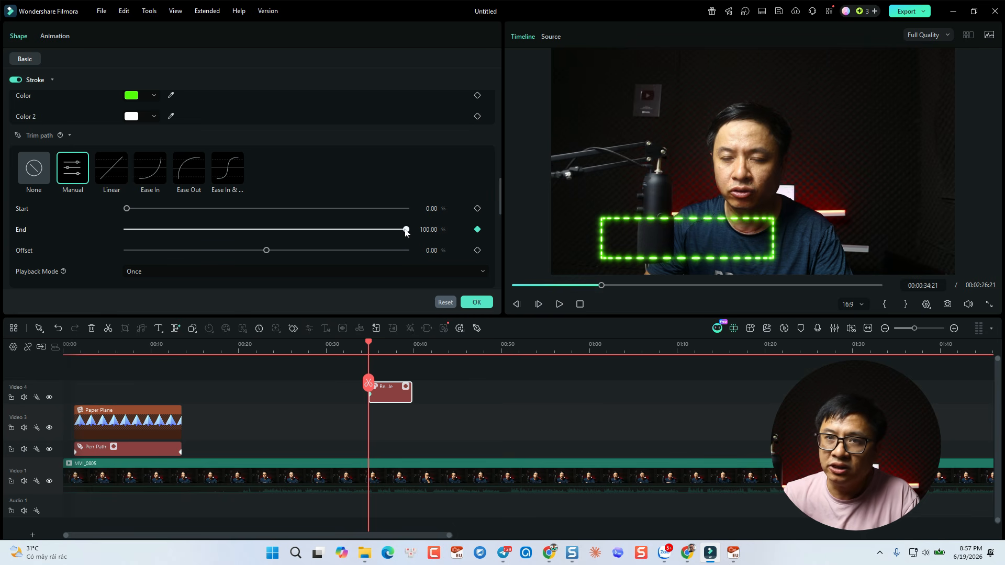
drag(407, 232, 121, 231)
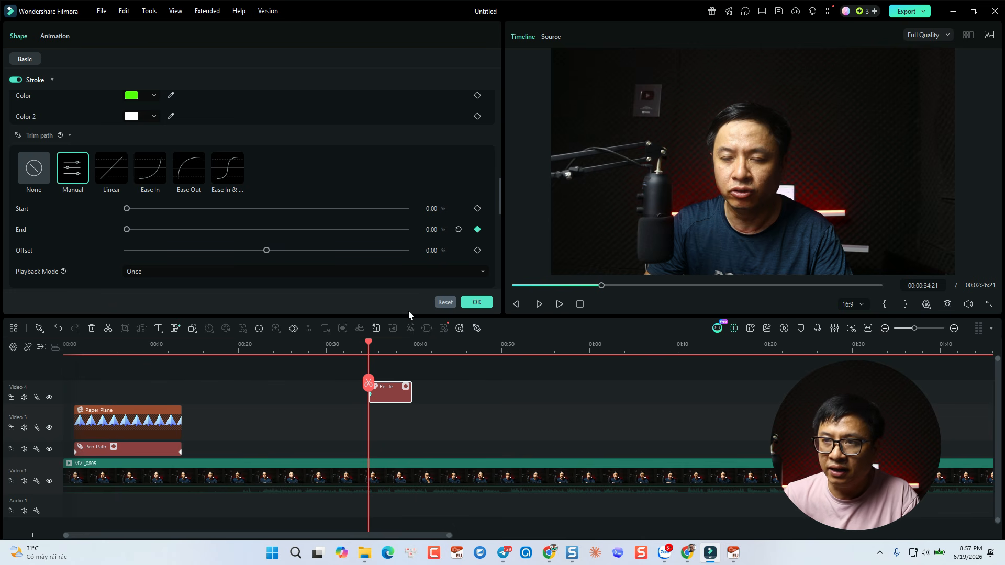
Add a second End keyframe of 100% to the rectangle's manual trim path at 00:00:37:19 and play the clip to preview it
key(space)
click(393, 347)
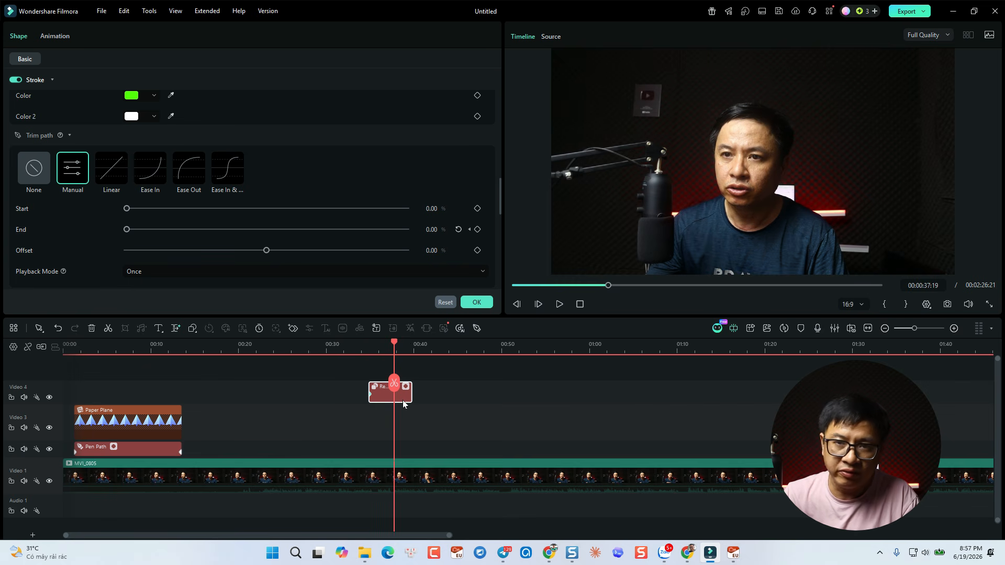
click(477, 231)
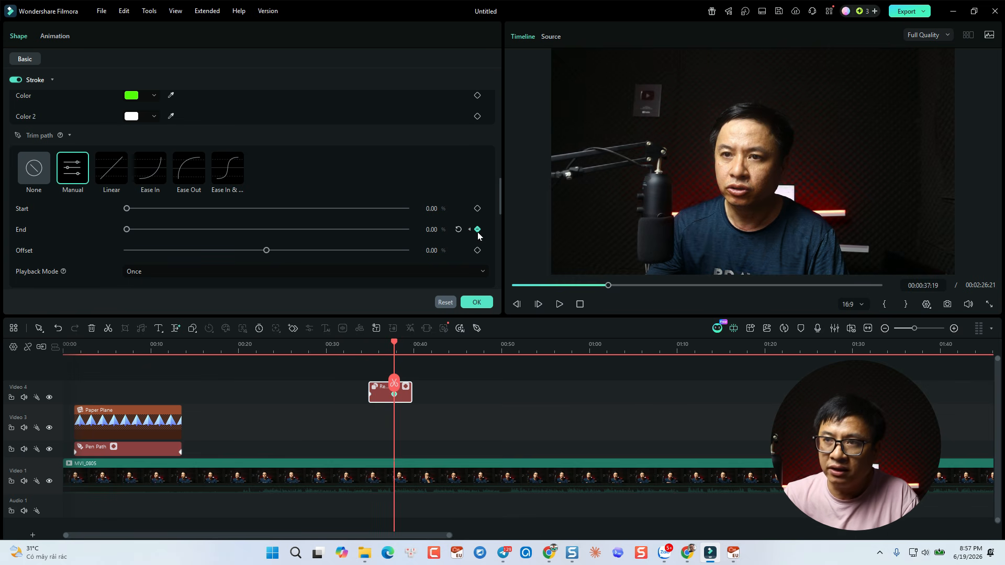
drag(127, 233, 410, 239)
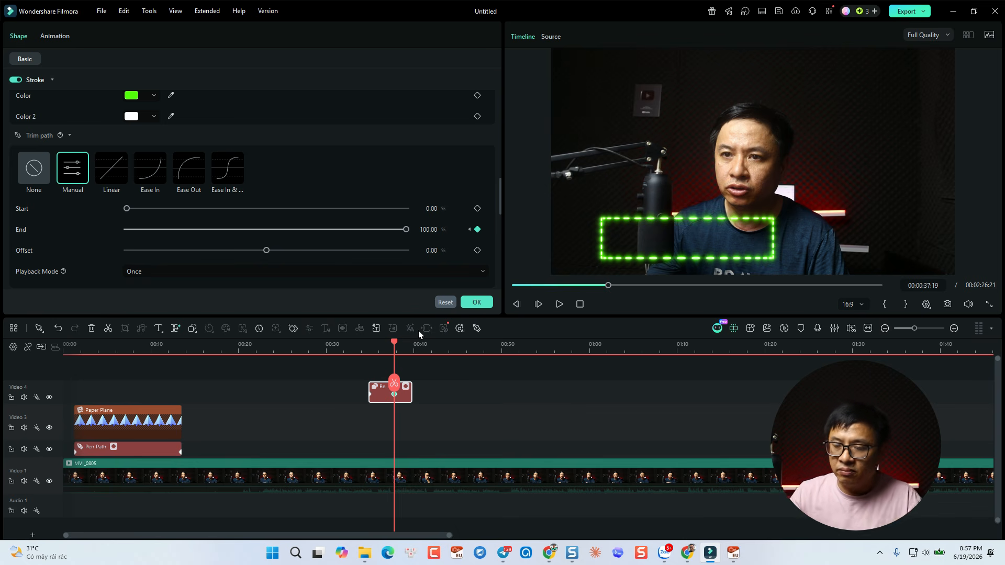
click(370, 339)
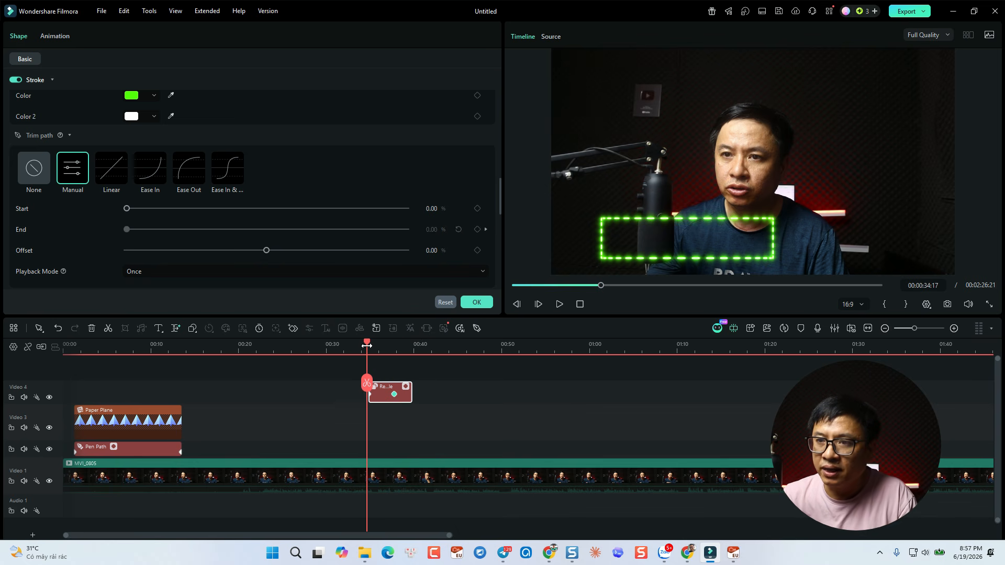
key(space)
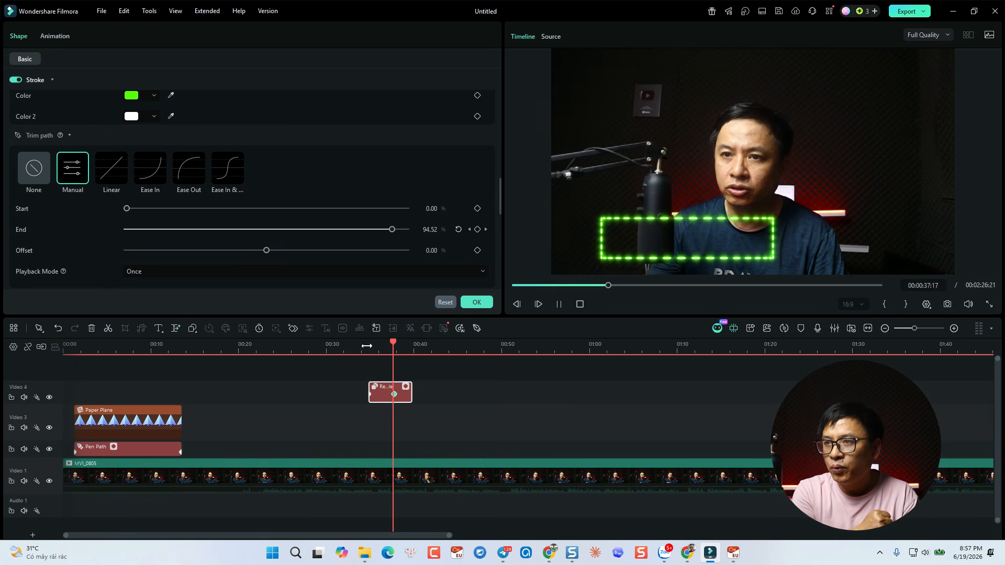
key(space)
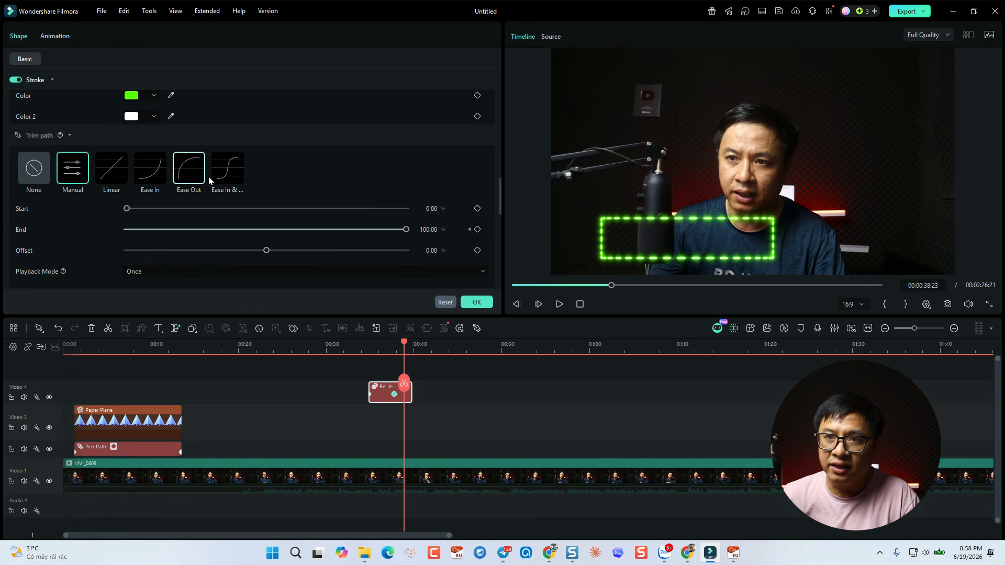
Apply the Ease In trim path preset to the rectangle's stroke and play the clip to preview it
click(150, 177)
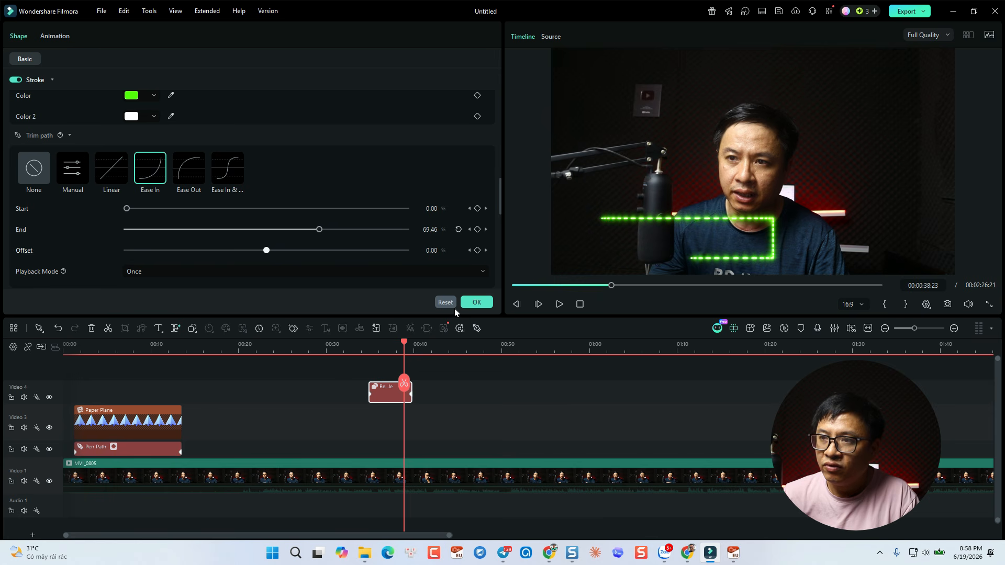
click(365, 349)
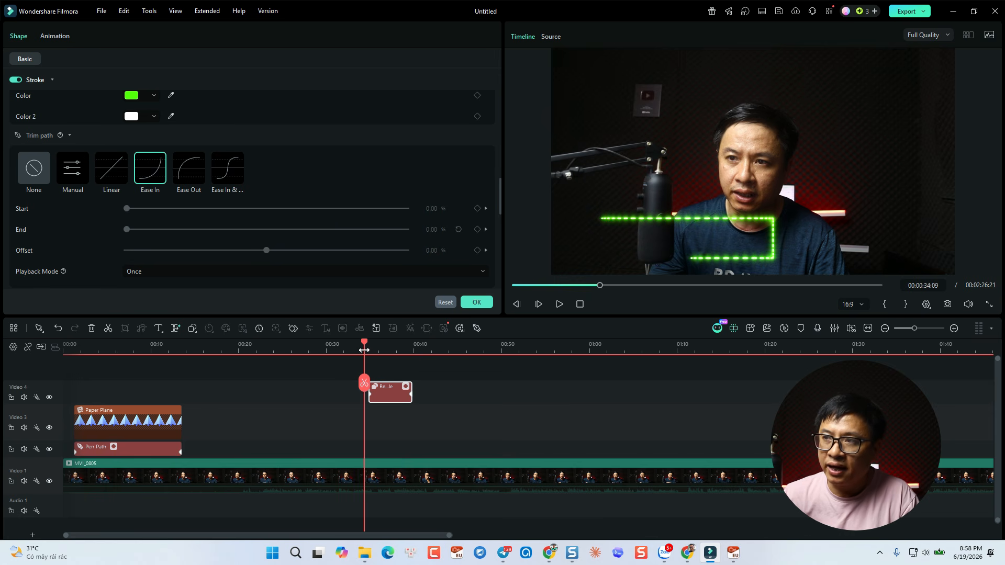
key(space)
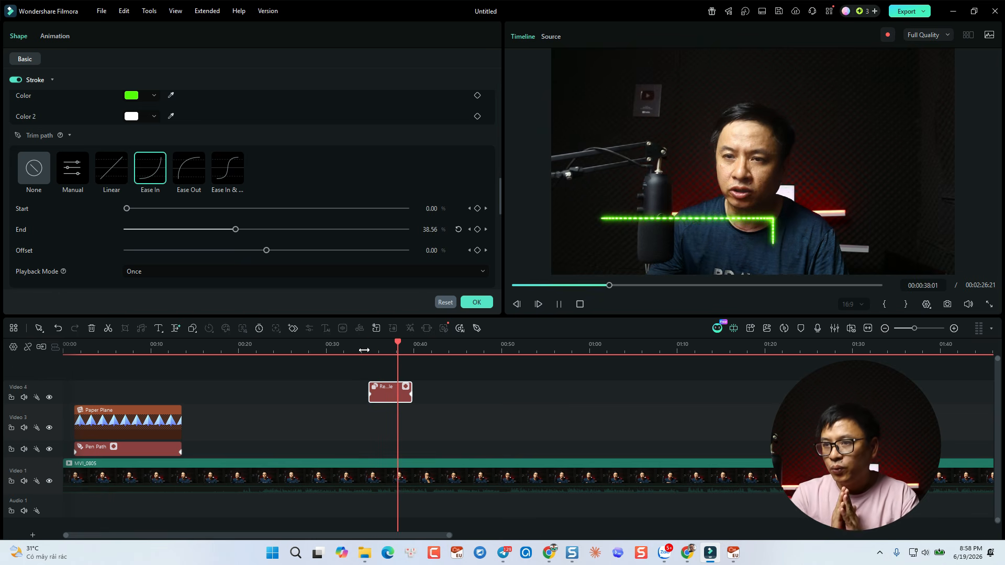
key(space)
click(388, 354)
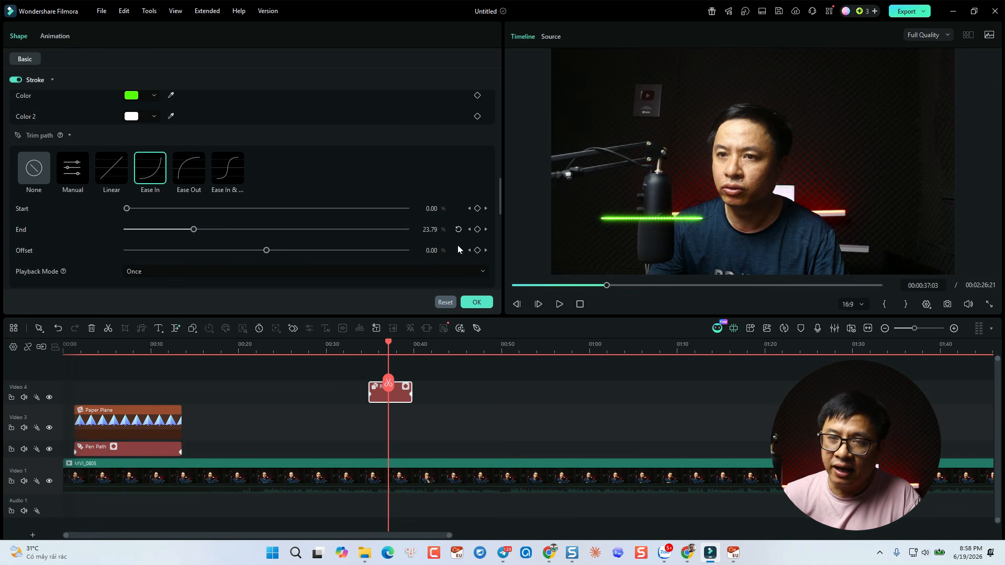
Link the Mini Bus preset from the path follow library to the rectangle's stroke path
scroll(459, 250, down, 5)
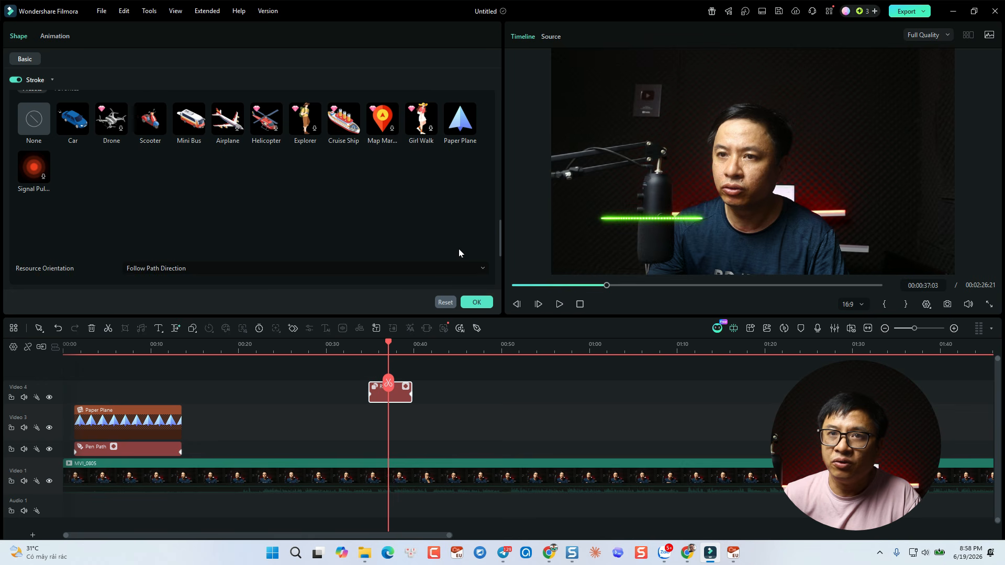
scroll(459, 250, up, 2)
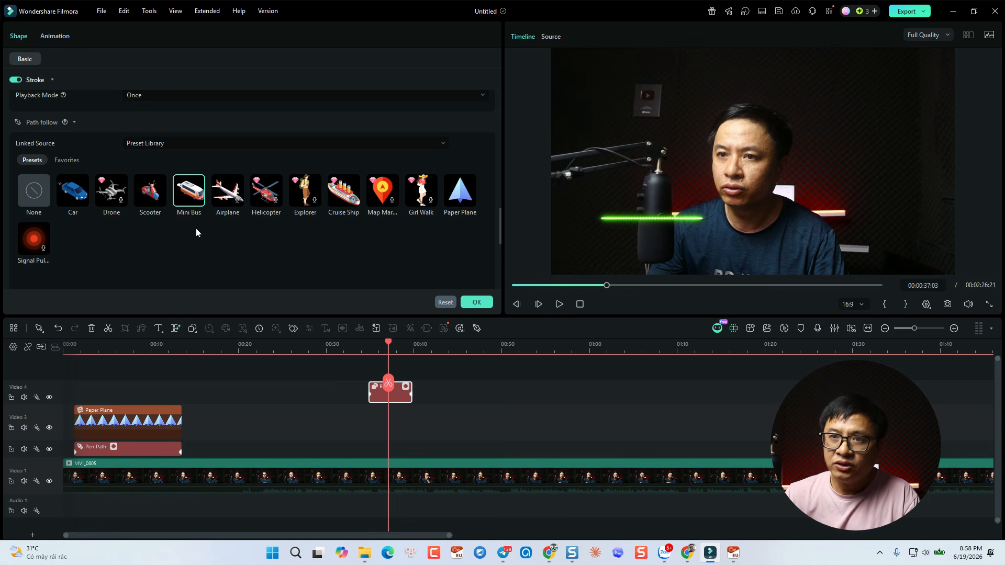
scroll(373, 262, down, 3)
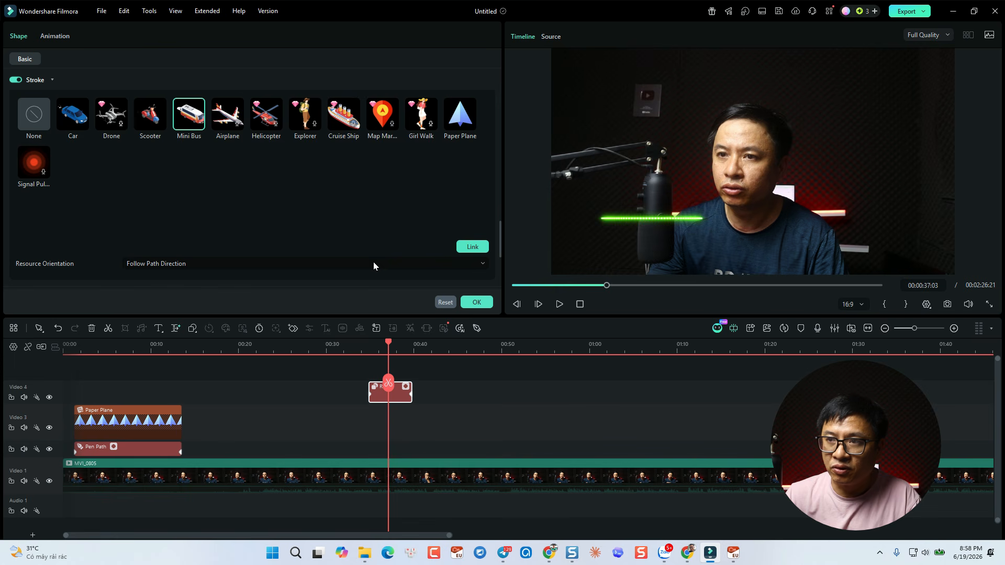
click(465, 248)
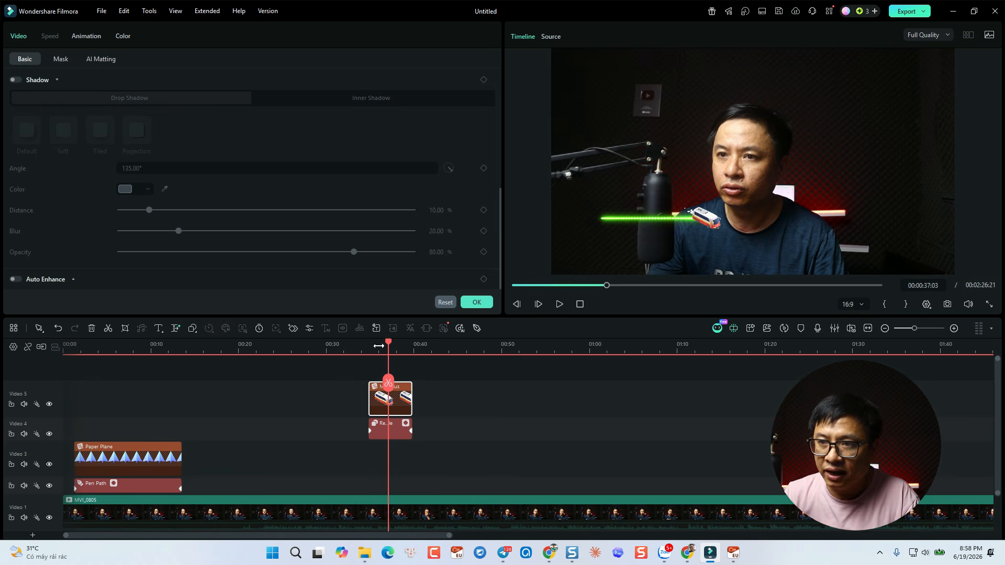
Play the clip from just before the rectangle to preview the Mini Bus following its path
click(362, 350)
key(space)
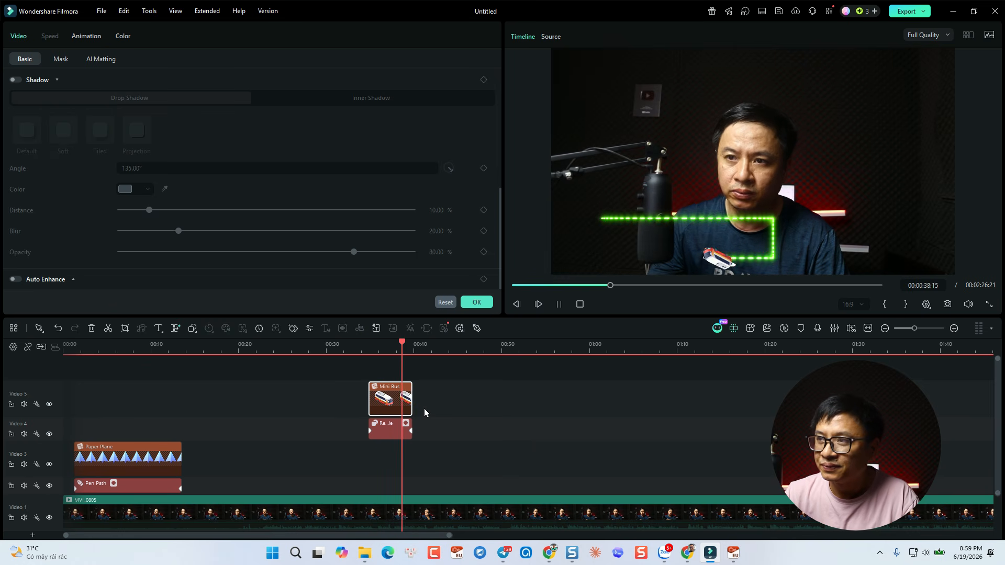
key(space)
click(392, 350)
key(space)
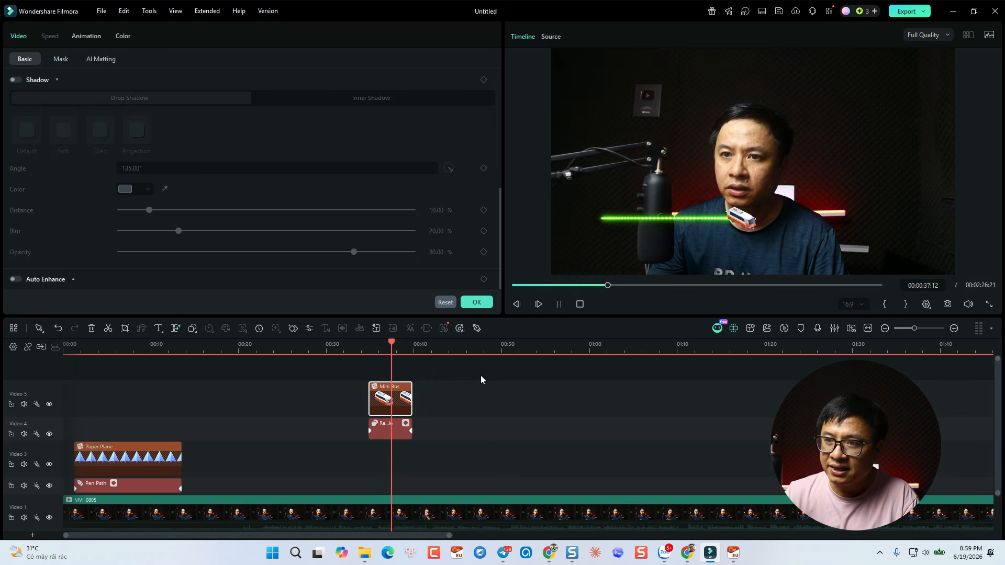
key(space)
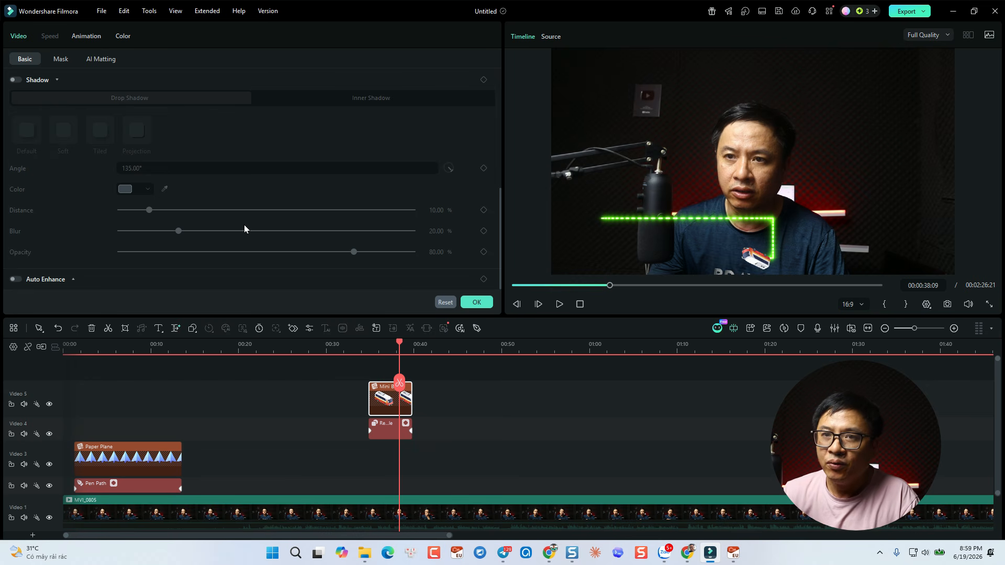
Set the rectangle's path follow Resource Orientation to Keep Current Angle and play the clip to preview the Mini Bus
click(391, 437)
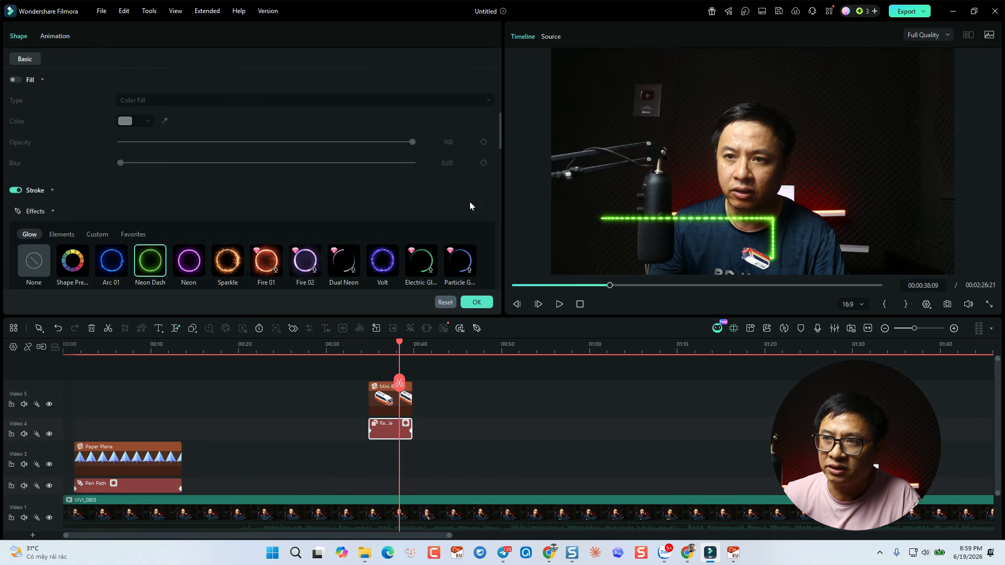
scroll(461, 220, down, 3)
scroll(452, 236, down, 10)
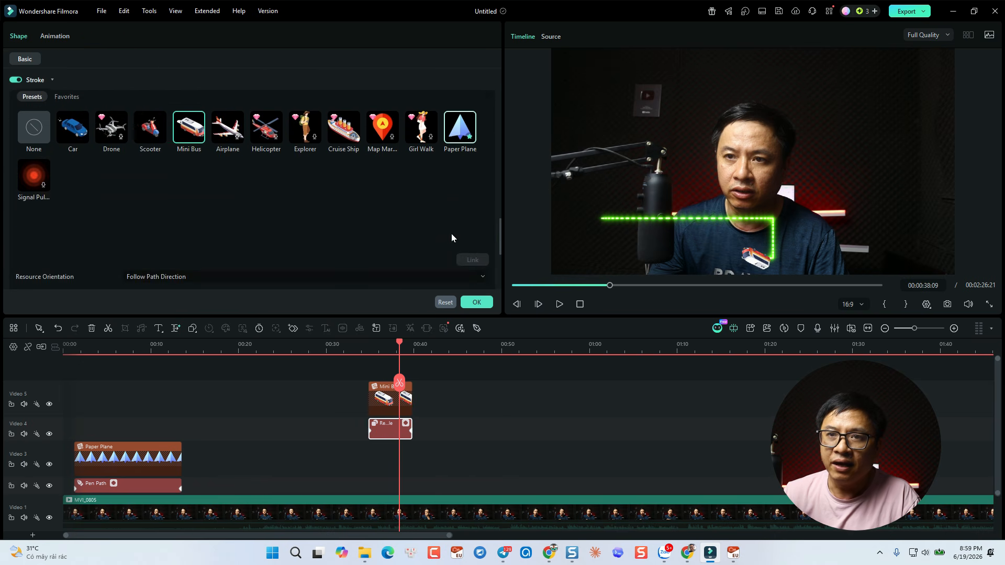
scroll(451, 233, down, 5)
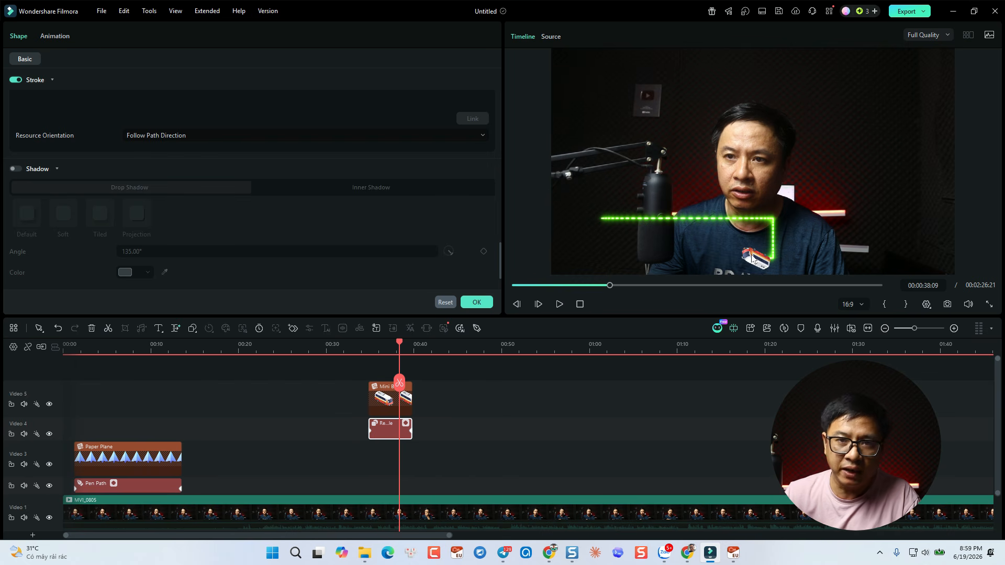
click(224, 140)
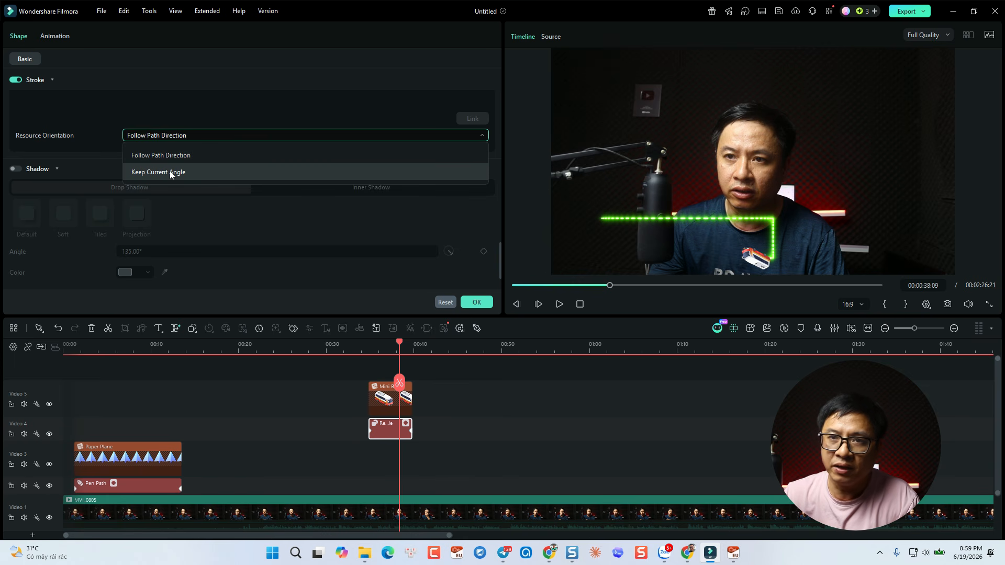
click(169, 172)
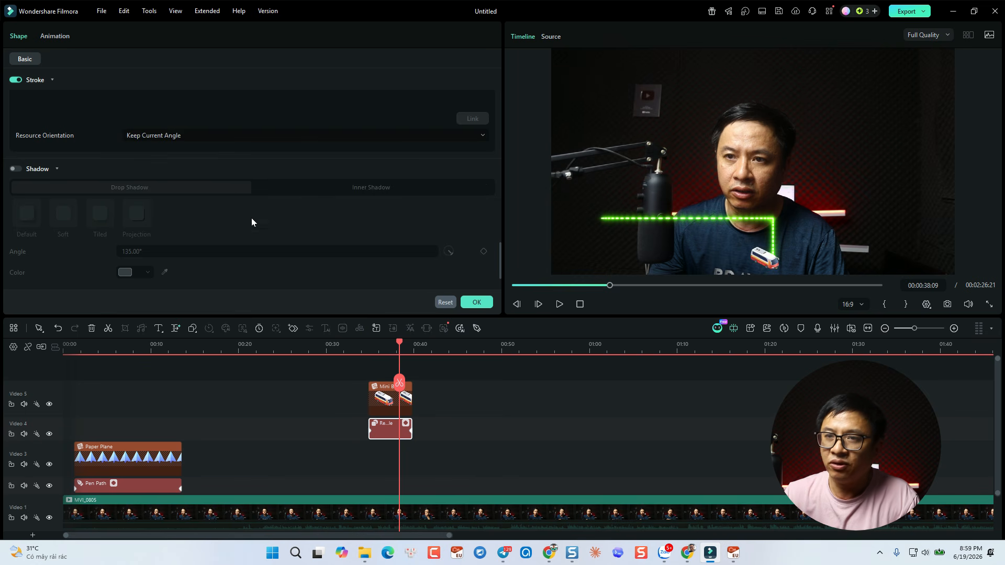
click(364, 345)
key(space)
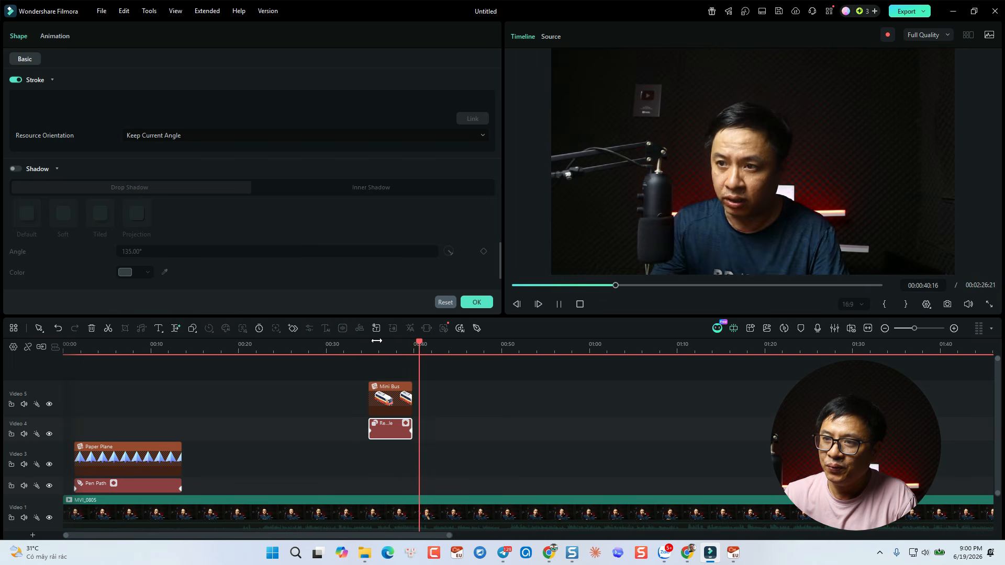
key(space)
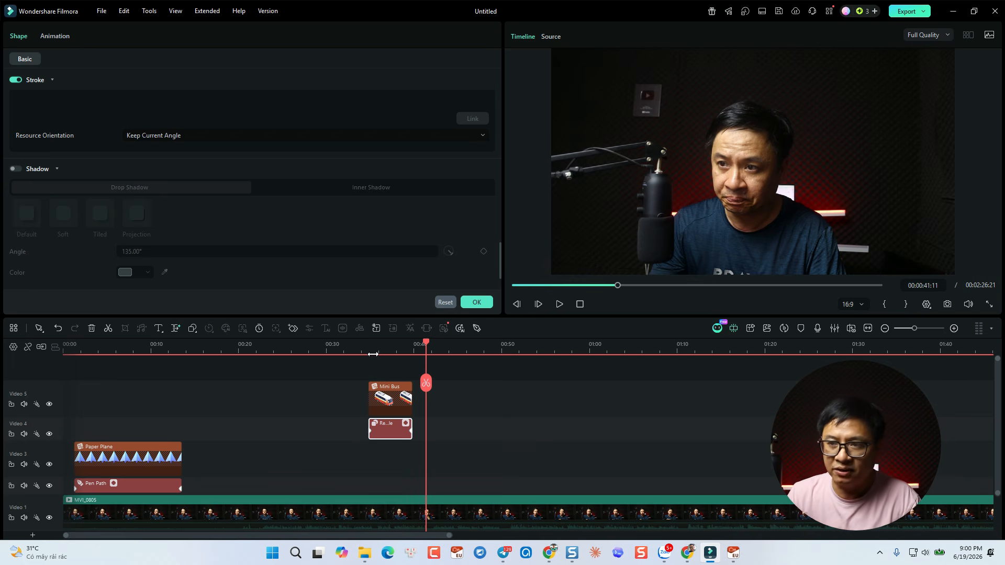
Extend the Mini Bus and rectangle clips together to about 00:53 and set the rectangle's trim path Playback Mode to Ping-pong
click(422, 408)
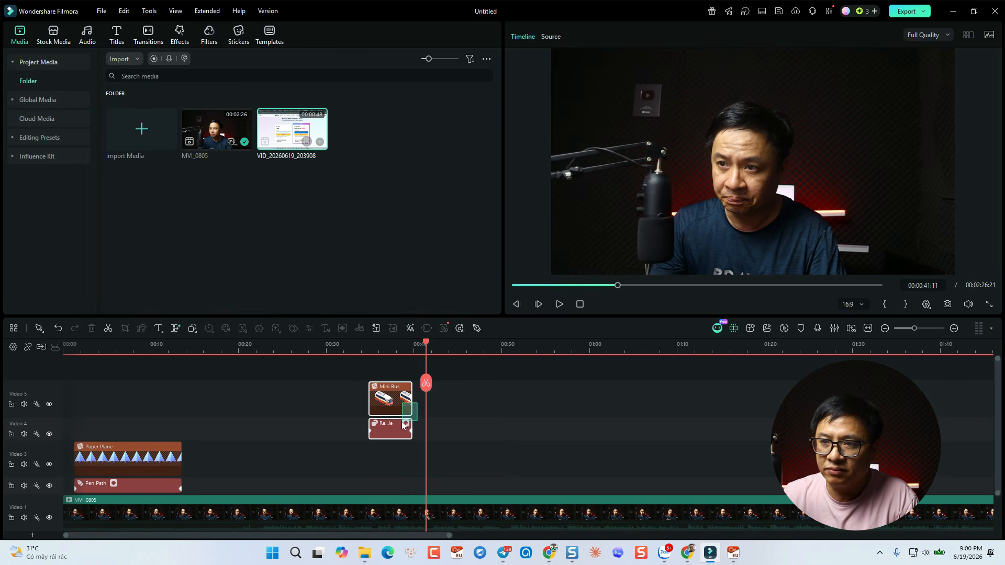
drag(410, 423, 530, 422)
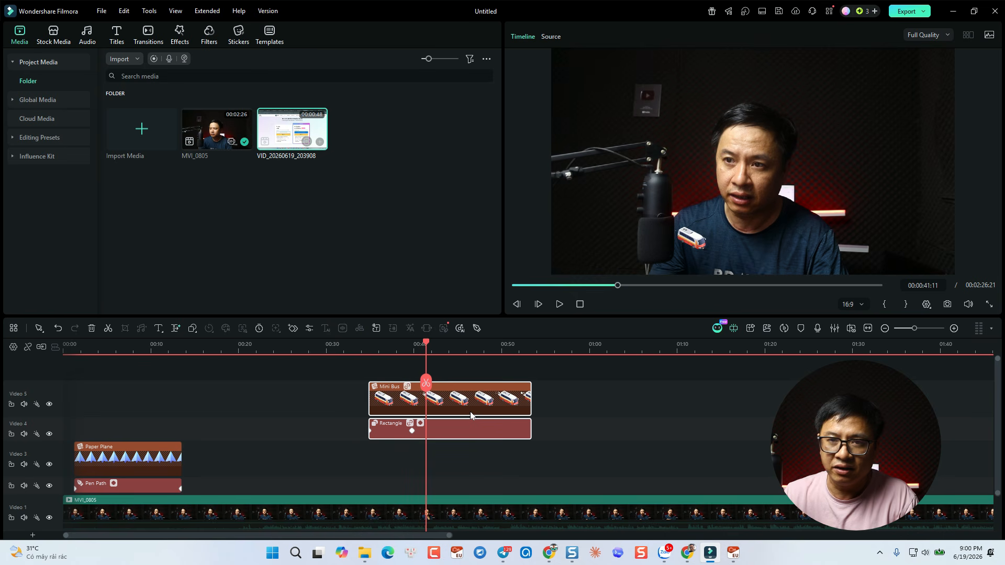
click(444, 425)
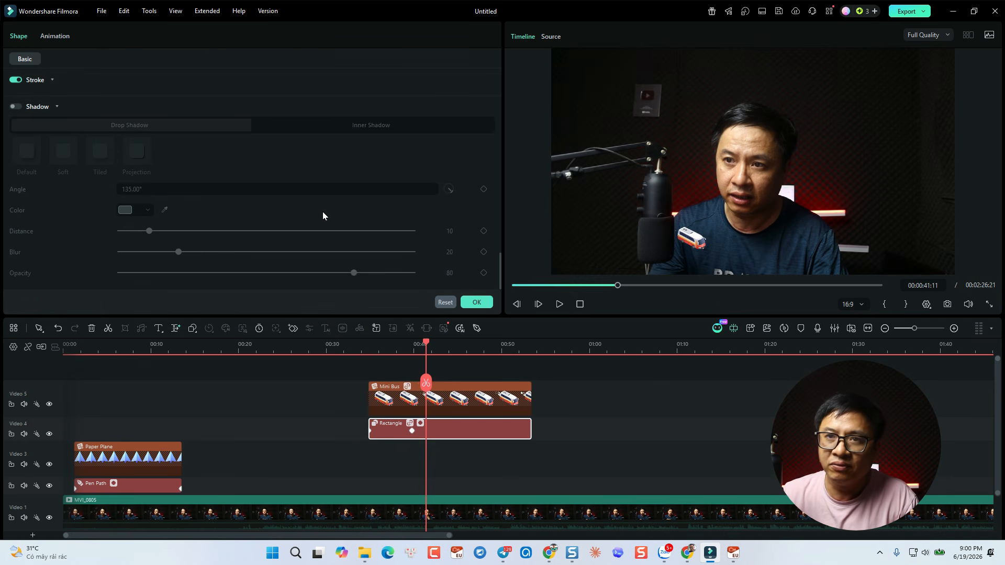
scroll(322, 211, down, 5)
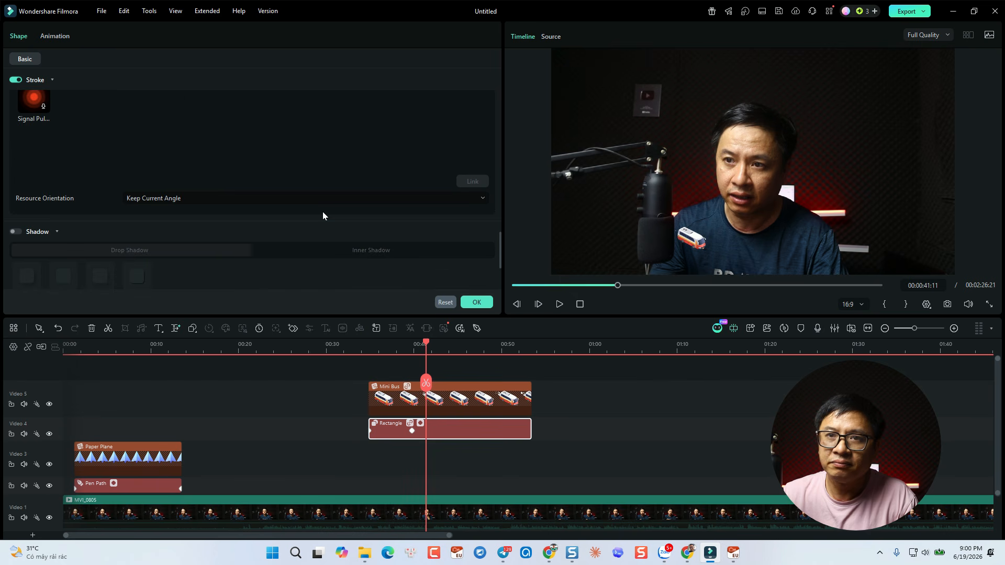
scroll(265, 213, up, 4)
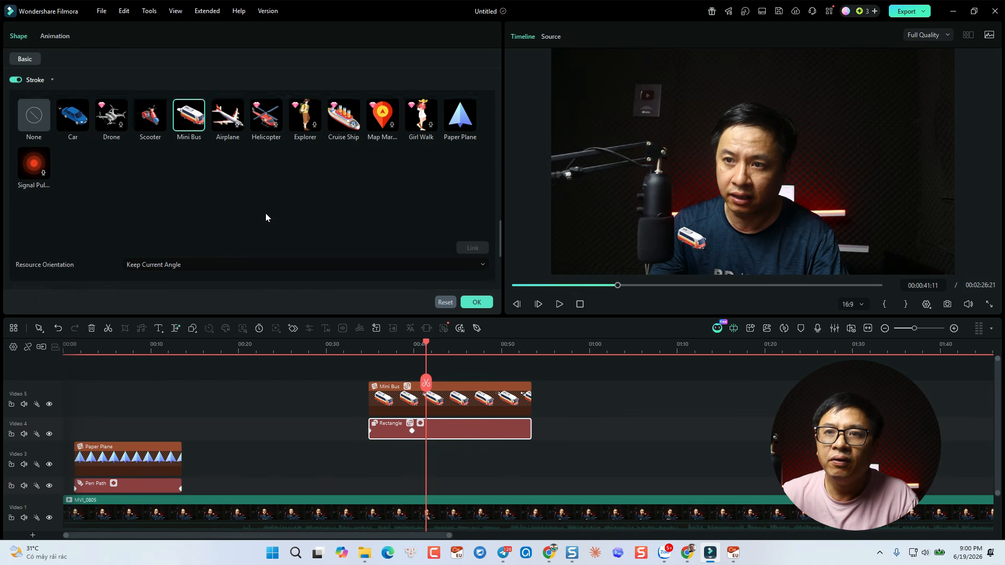
scroll(266, 213, up, 1)
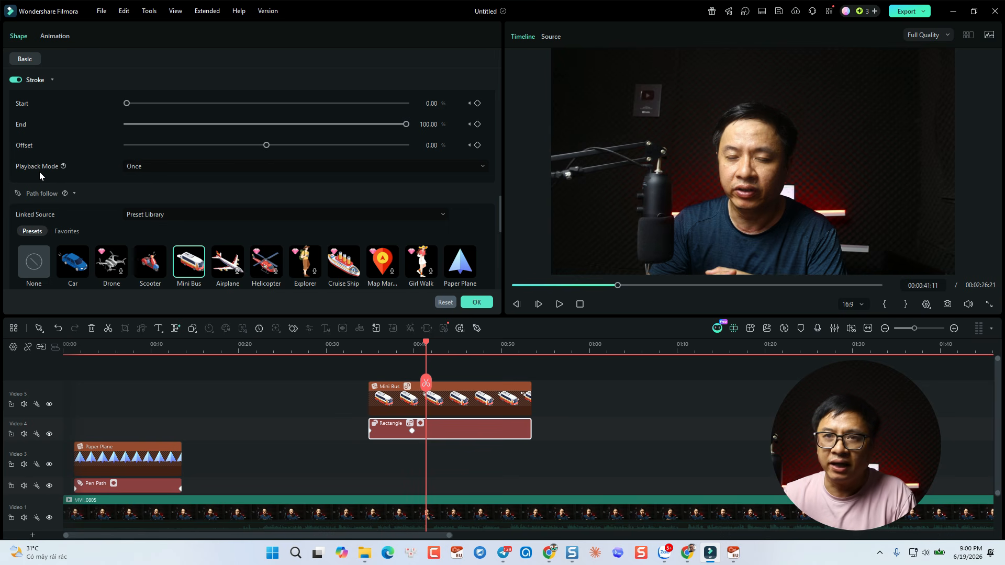
click(483, 168)
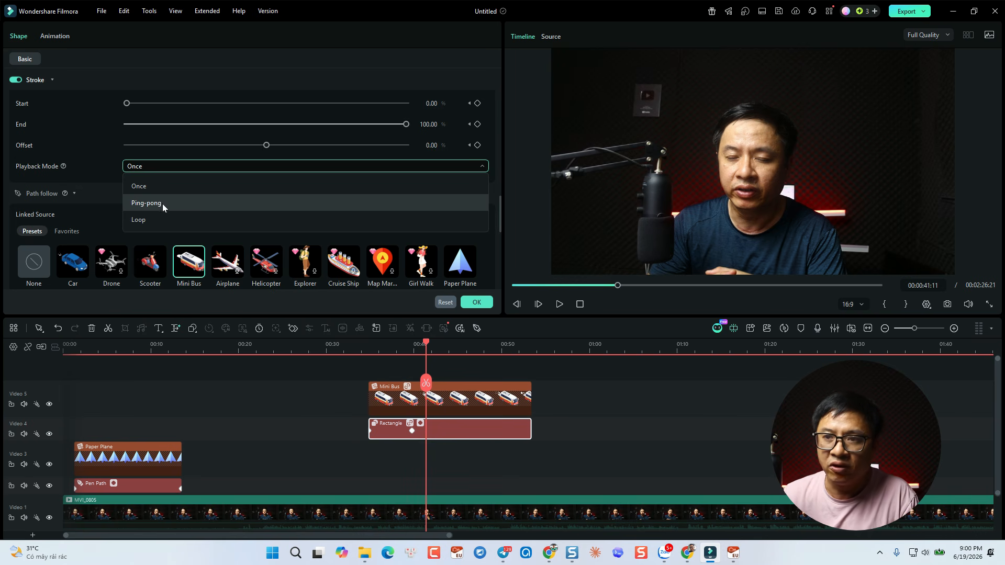
click(163, 203)
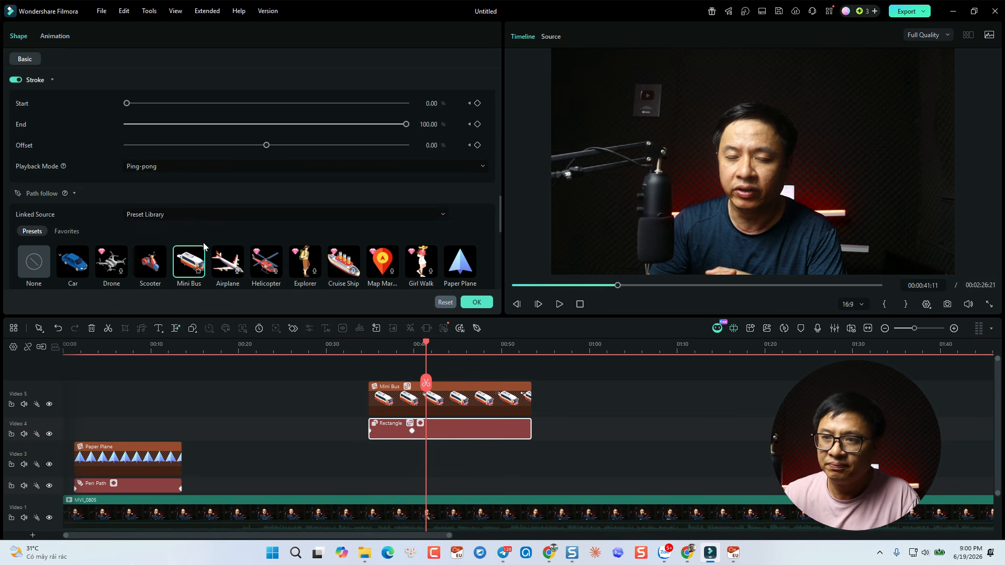
Play the extended clips from just before their start to preview the Ping-pong animation
click(363, 360)
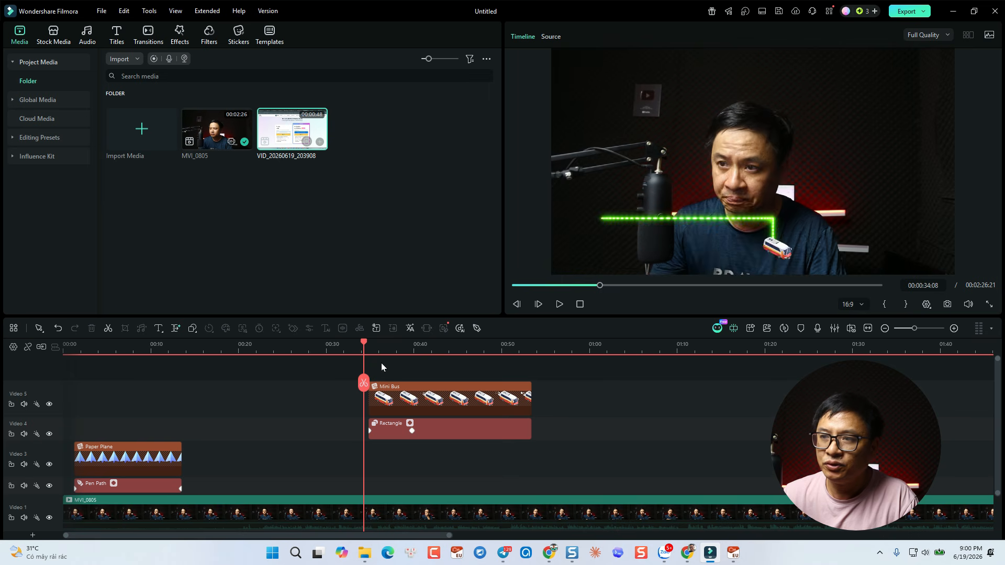
key(space)
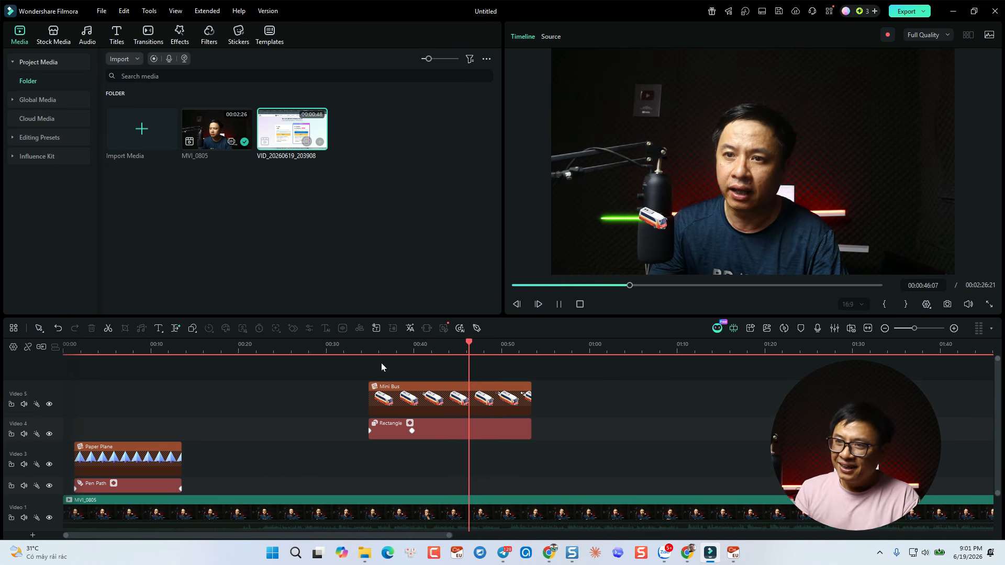
key(space)
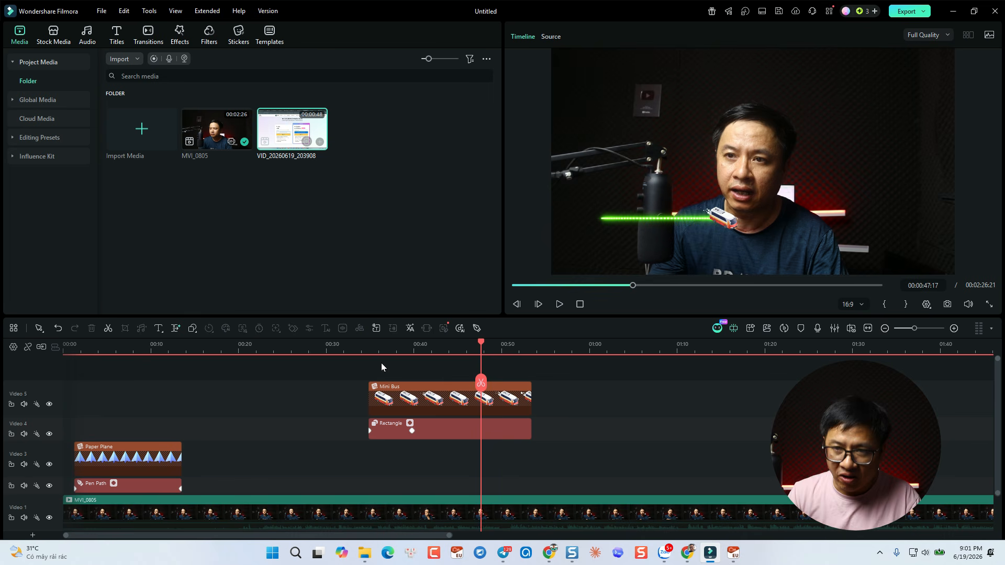
Reopen the rectangle's trim path settings, choose Ping-pong as the Playback Mode and apply it
click(445, 430)
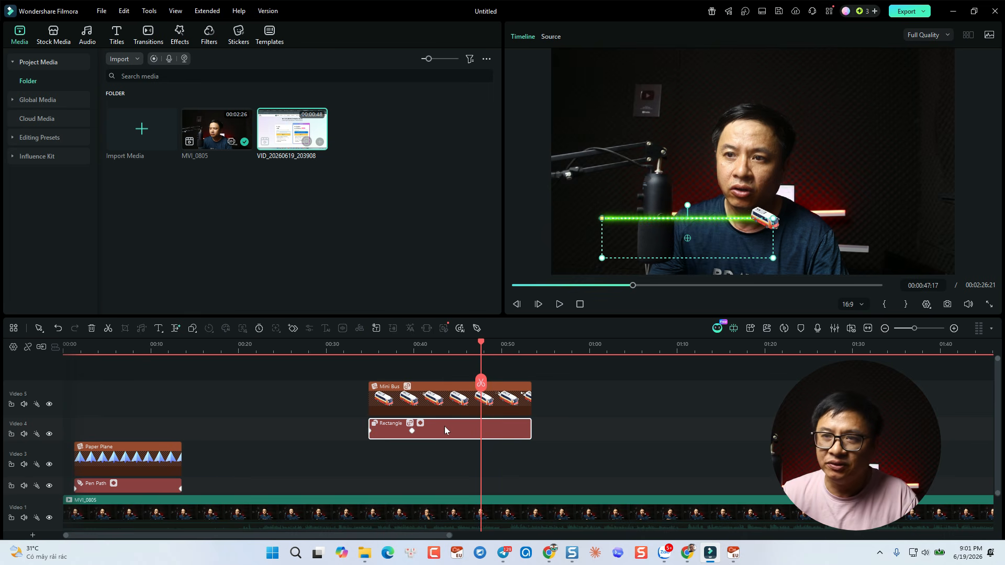
double_click(445, 429)
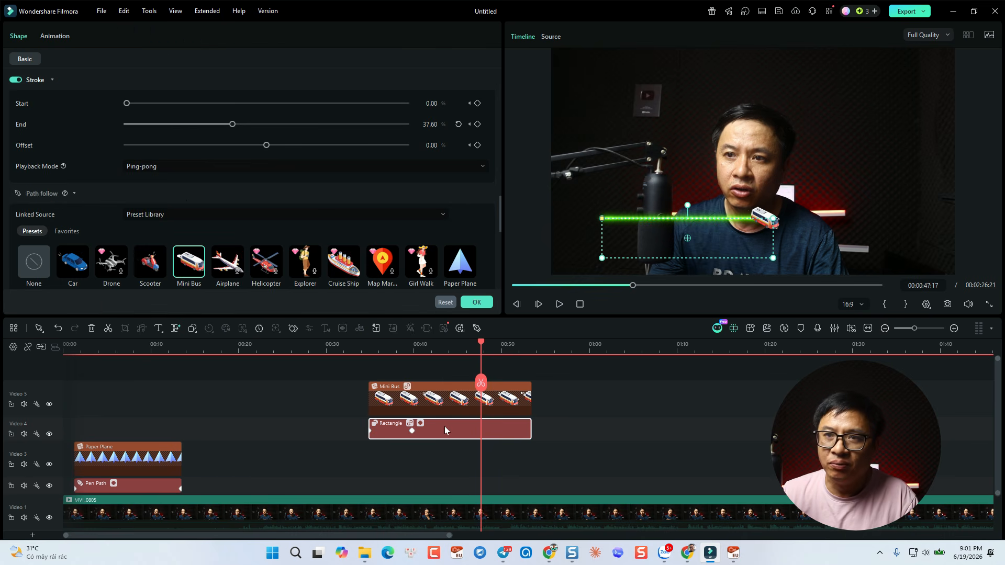
click(177, 169)
click(139, 220)
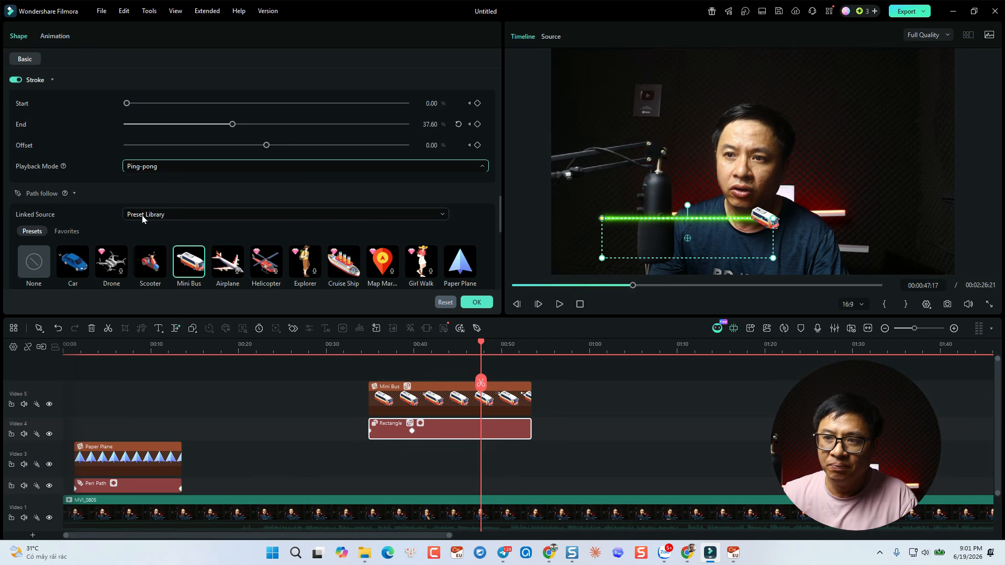
click(476, 303)
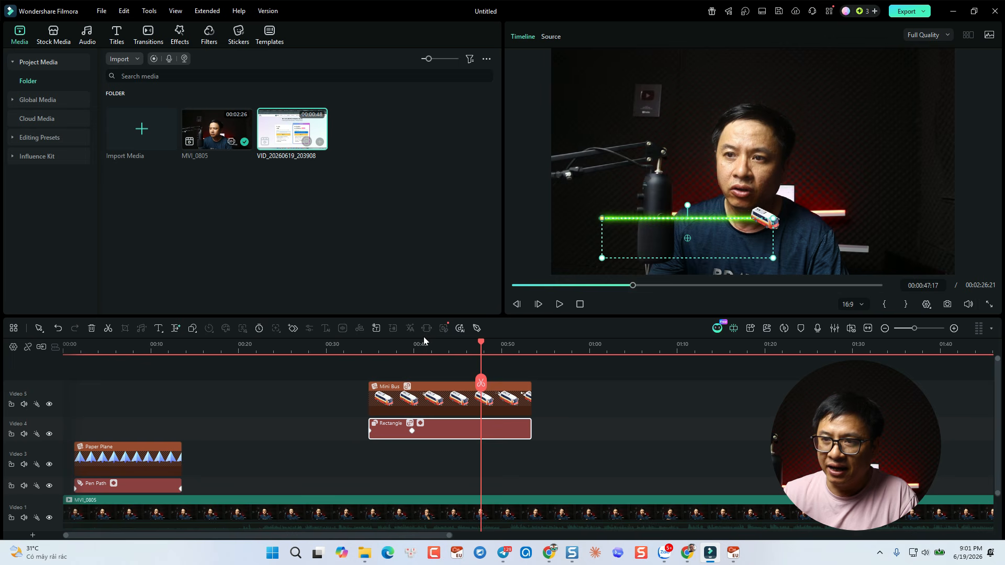
Play the timeline from just before the rectangle clip to review the Mini Bus's Ping-pong movement
click(356, 350)
key(space)
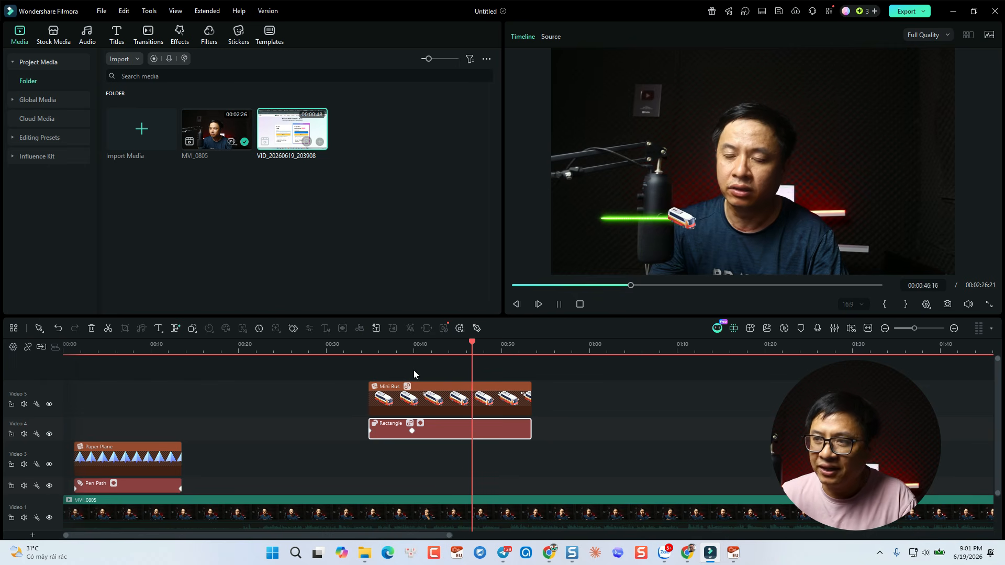
key(space)
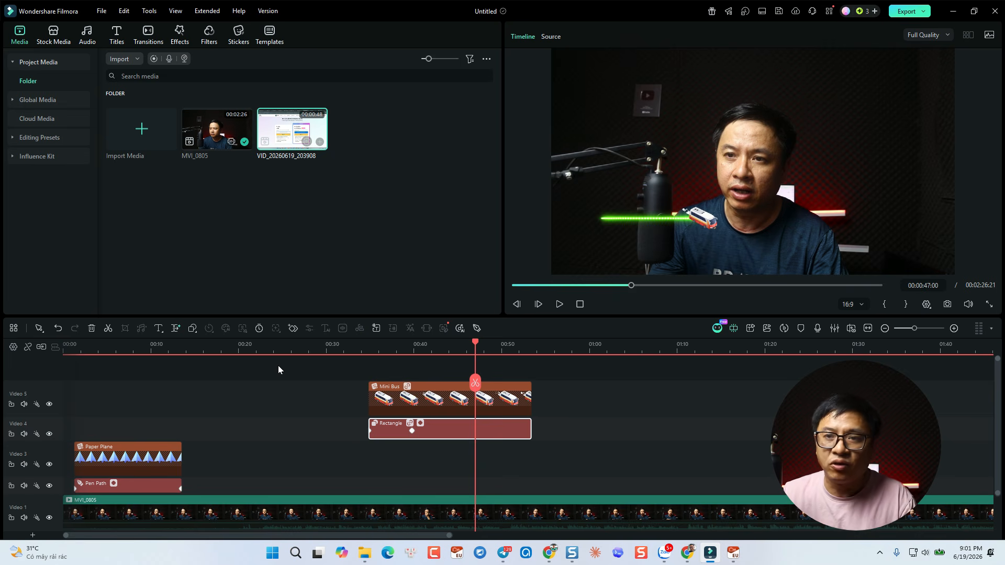
Draw an open angular path with the Pen tool, arching over the man's head from the microphone side to beside his shoulder
scroll(483, 380, down, 1)
scroll(483, 382, down, 1)
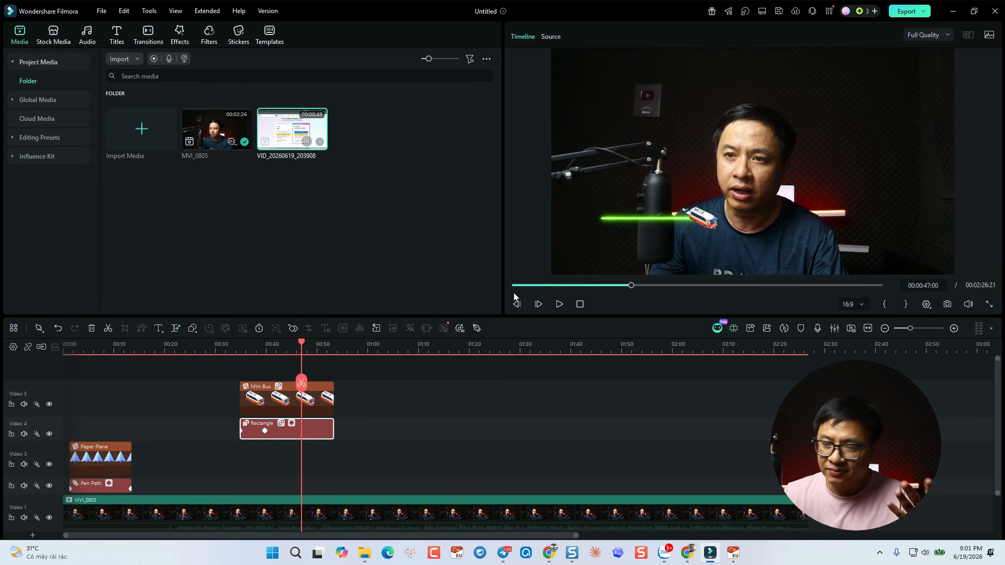
click(478, 328)
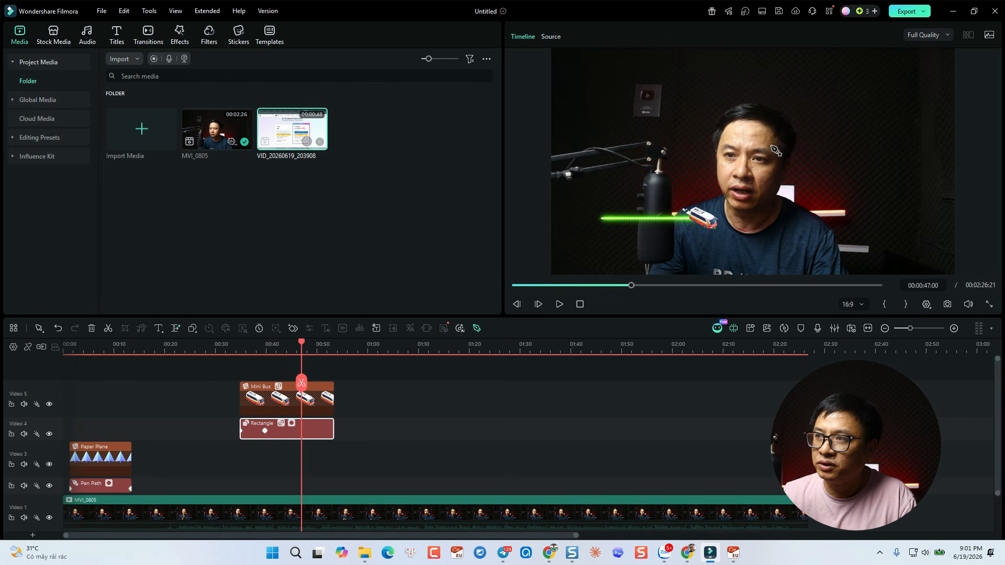
click(609, 138)
click(676, 90)
click(792, 89)
click(844, 83)
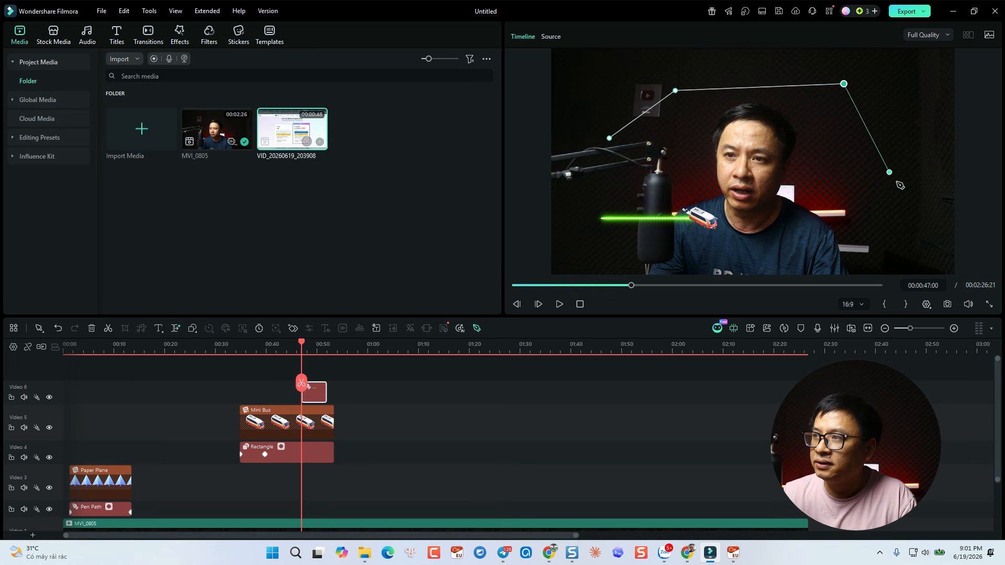
click(898, 183)
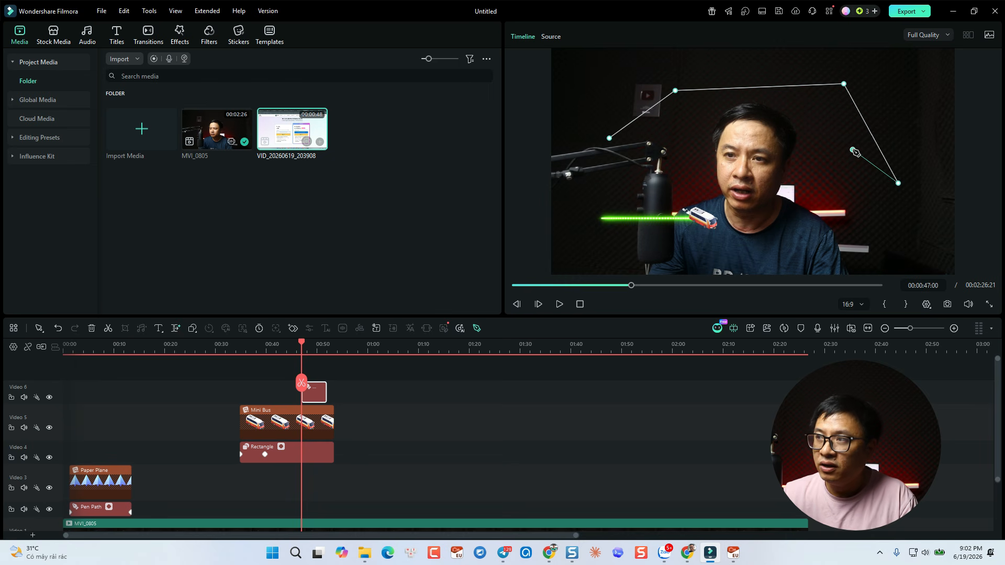
click(671, 93)
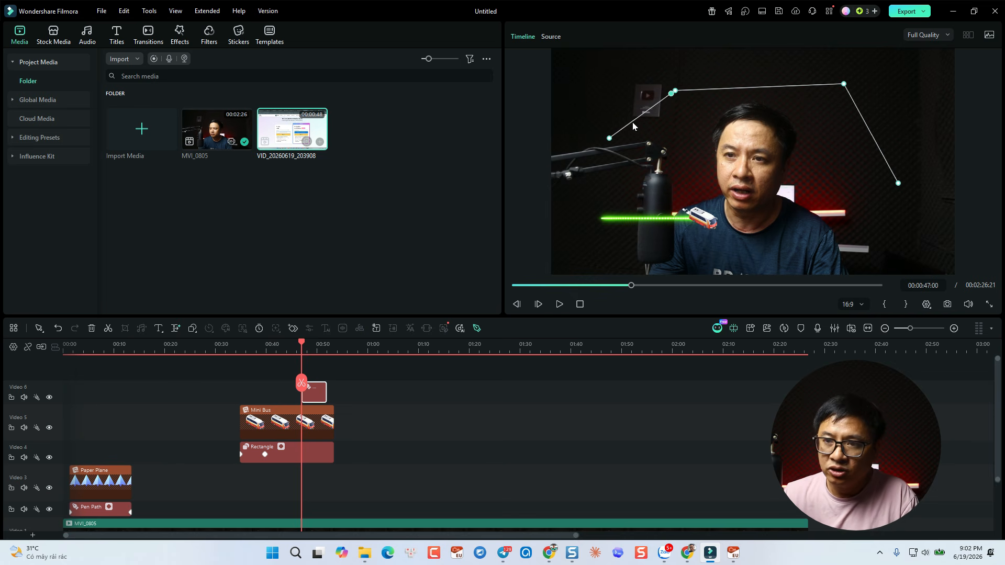
Set the new pen path's stroke to the second Join style and its Line Style to Dashed line
click(316, 398)
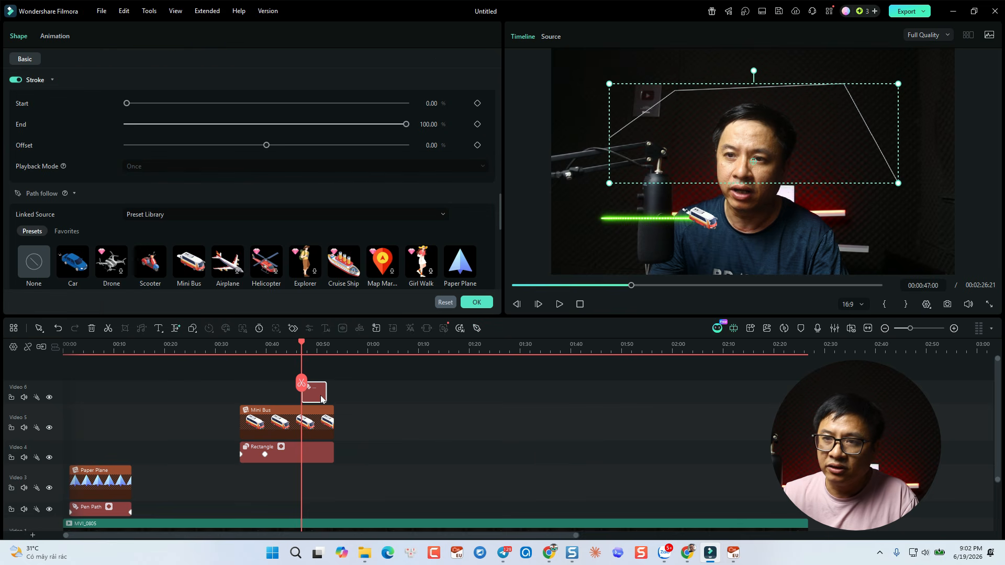
scroll(242, 150, up, 4)
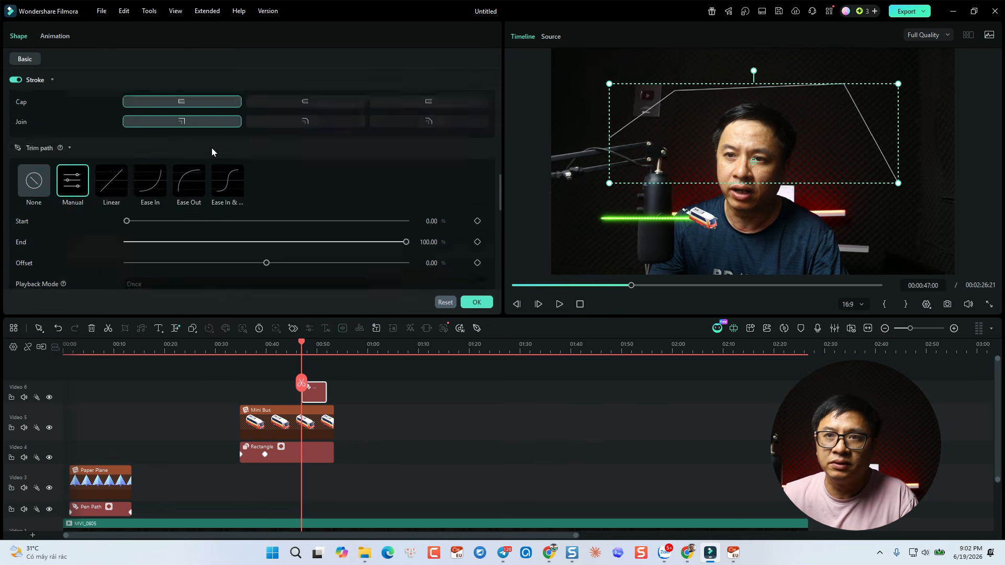
scroll(208, 155, up, 1)
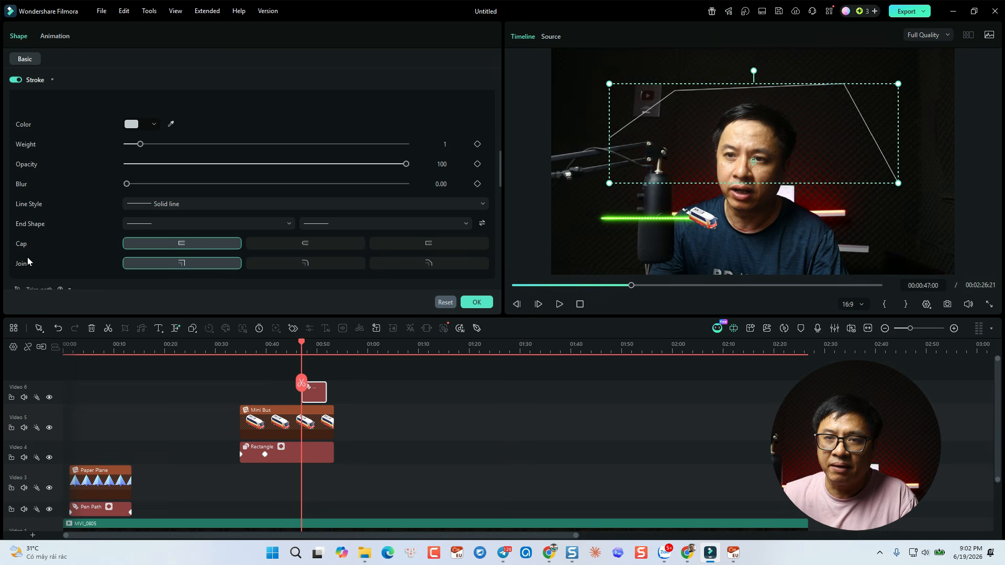
click(306, 263)
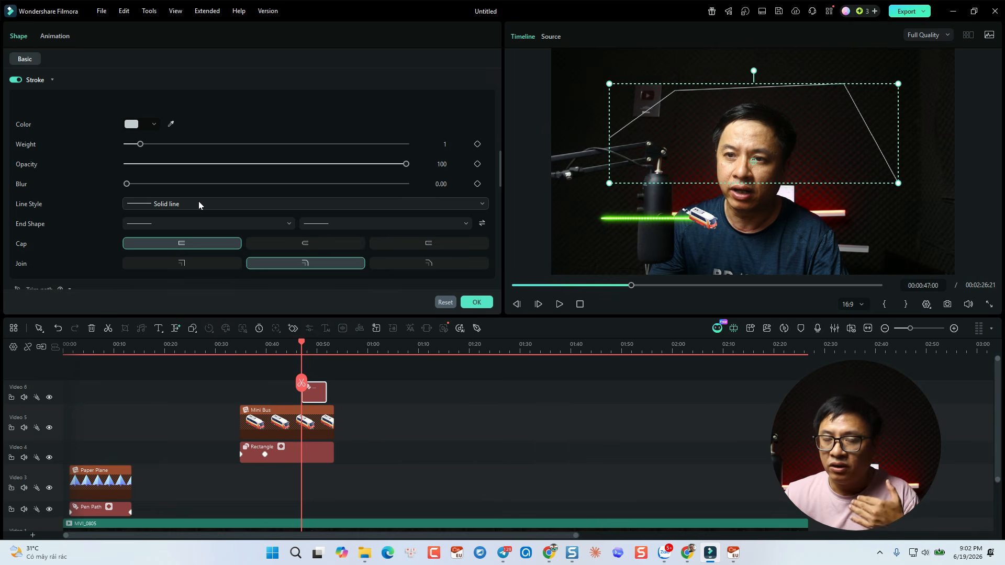
click(169, 208)
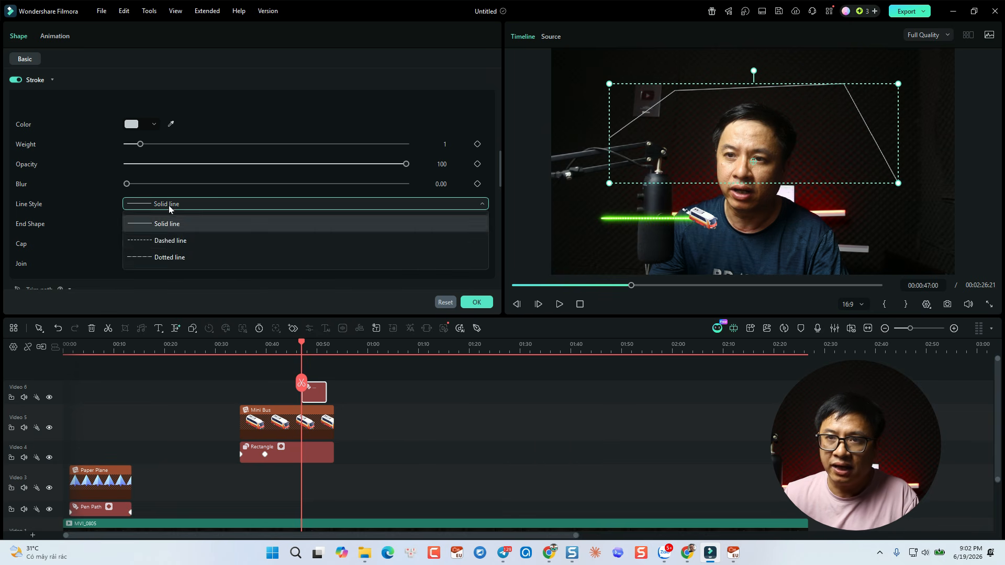
click(160, 240)
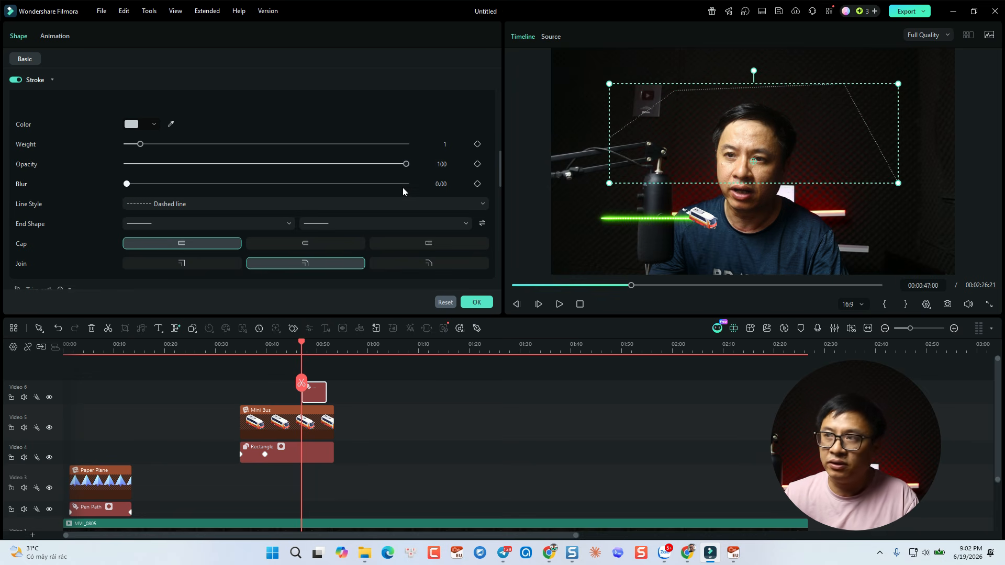
Set the pen path's stroke Weight to 3 and its Color to red #F30D0D
scroll(215, 184, up, 1)
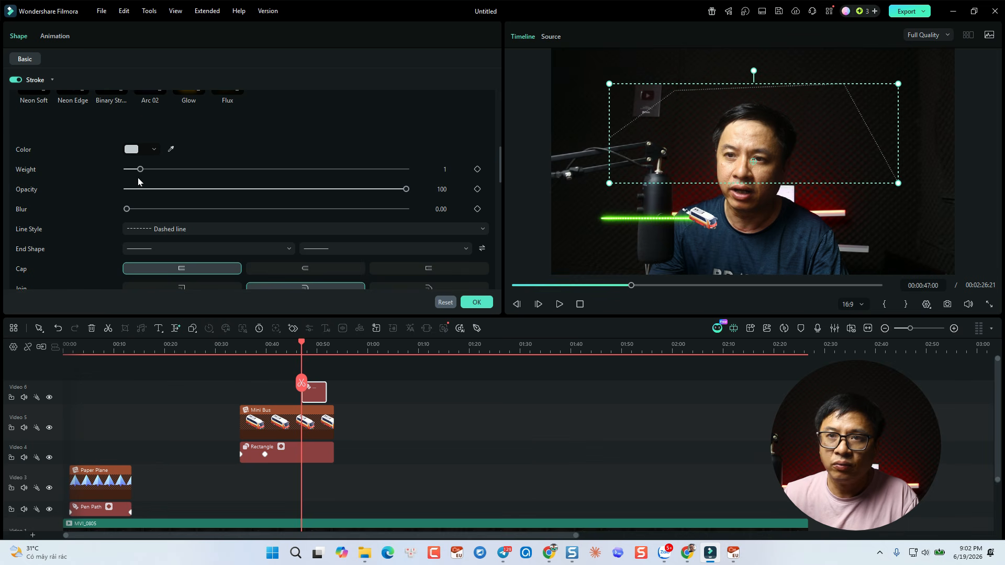
drag(141, 170, 170, 174)
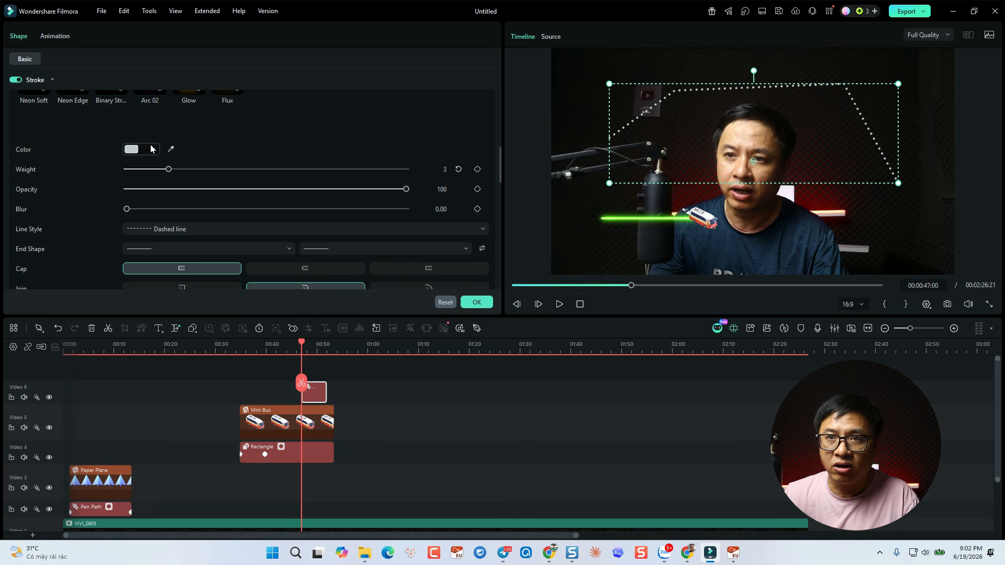
click(150, 150)
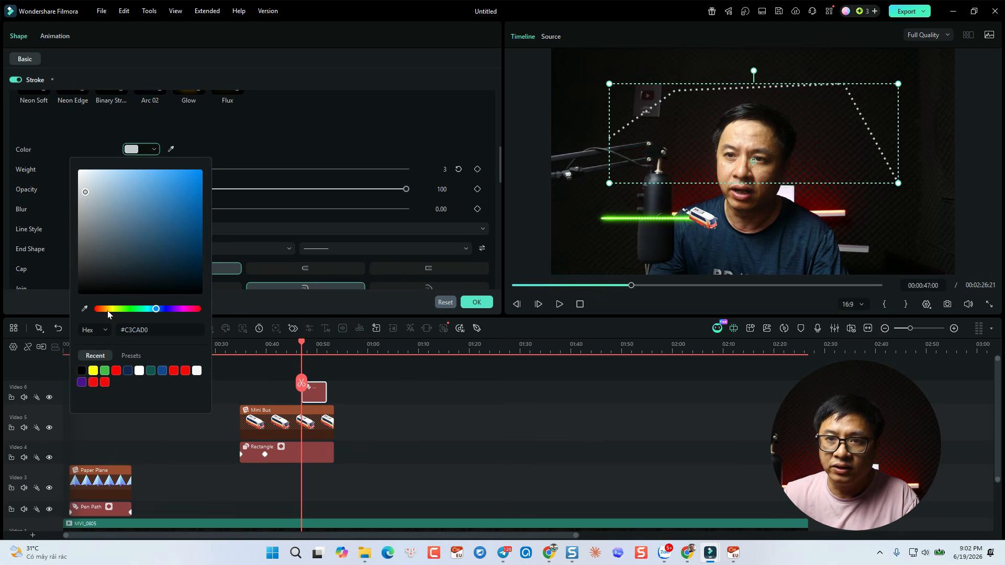
click(94, 383)
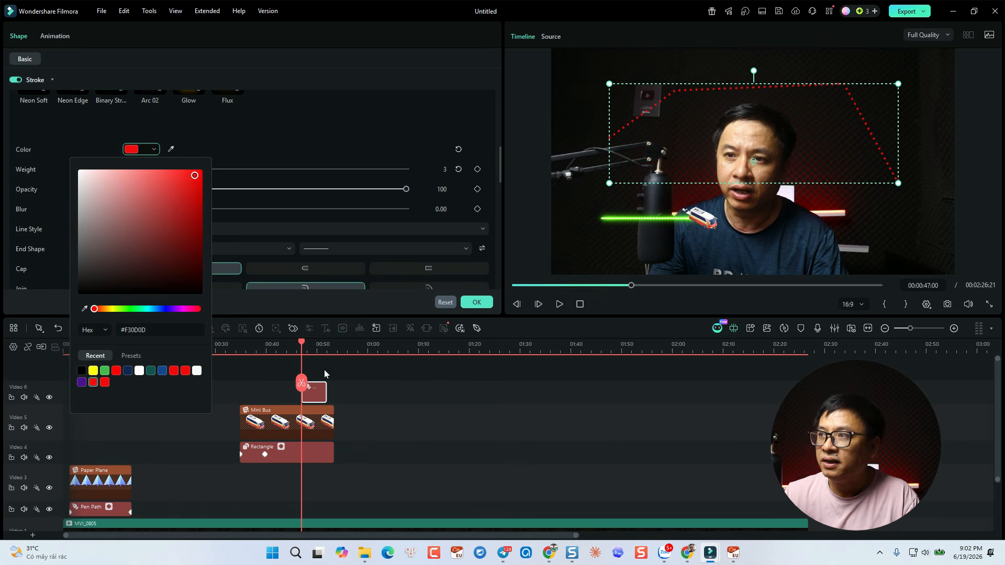
click(317, 397)
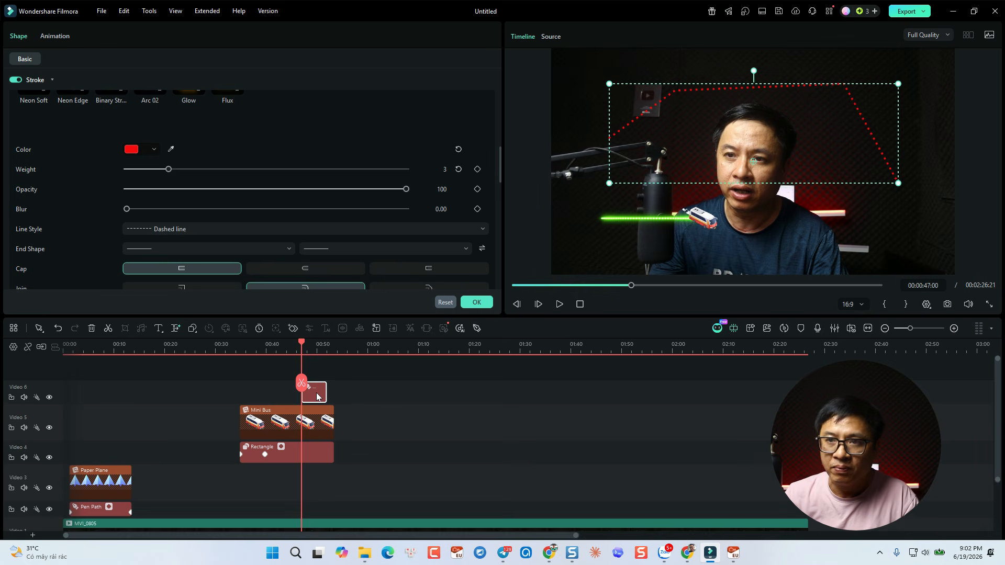
Link the Paper Plane preset to the dashed pen path as its path follow object
scroll(456, 212, down, 10)
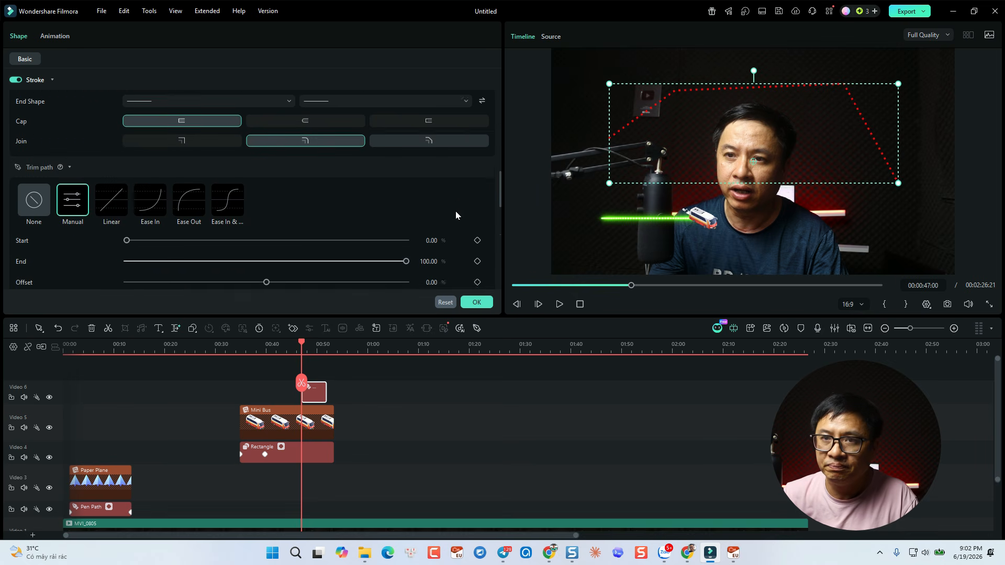
scroll(455, 211, down, 3)
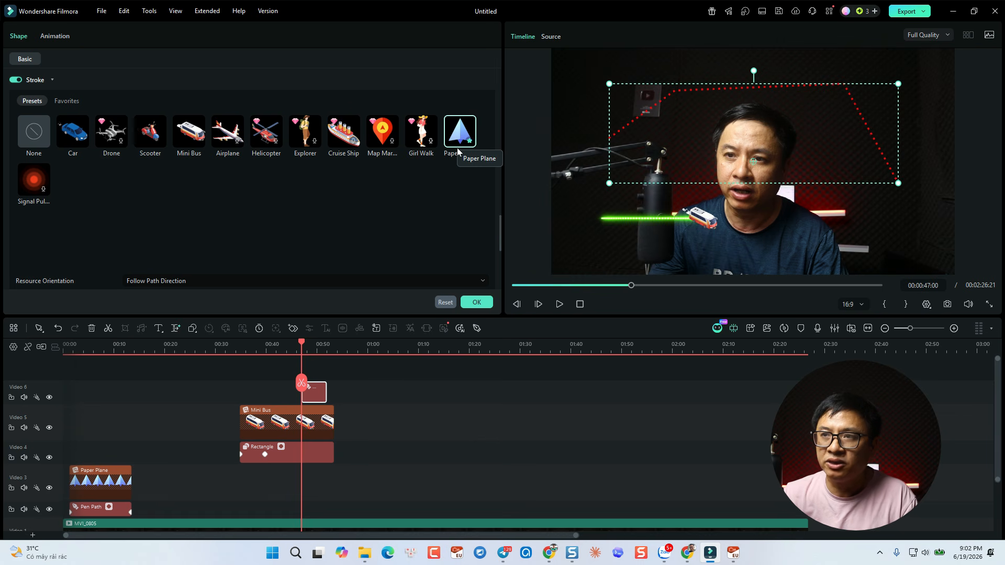
click(454, 139)
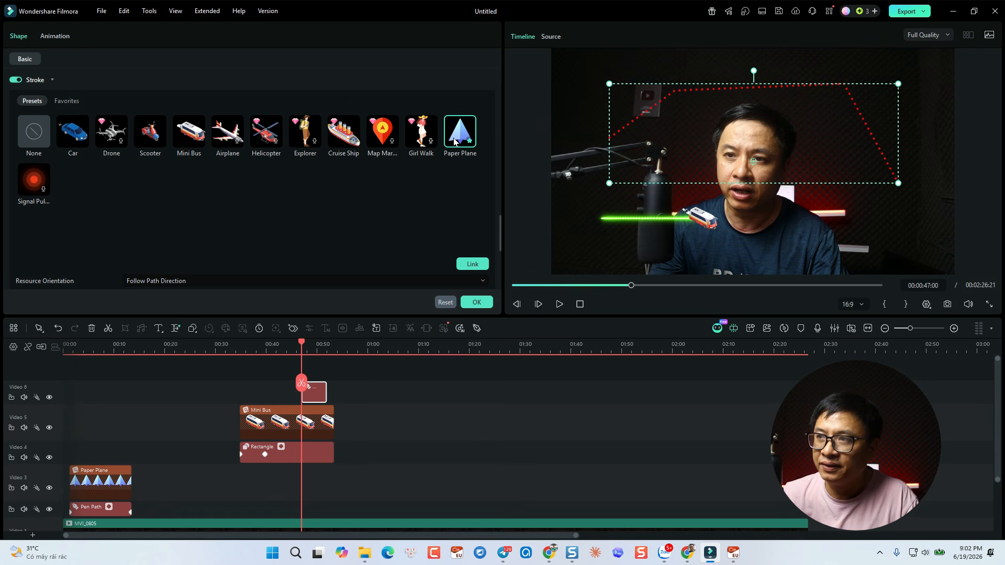
click(471, 264)
scroll(343, 249, up, 2)
scroll(342, 243, up, 5)
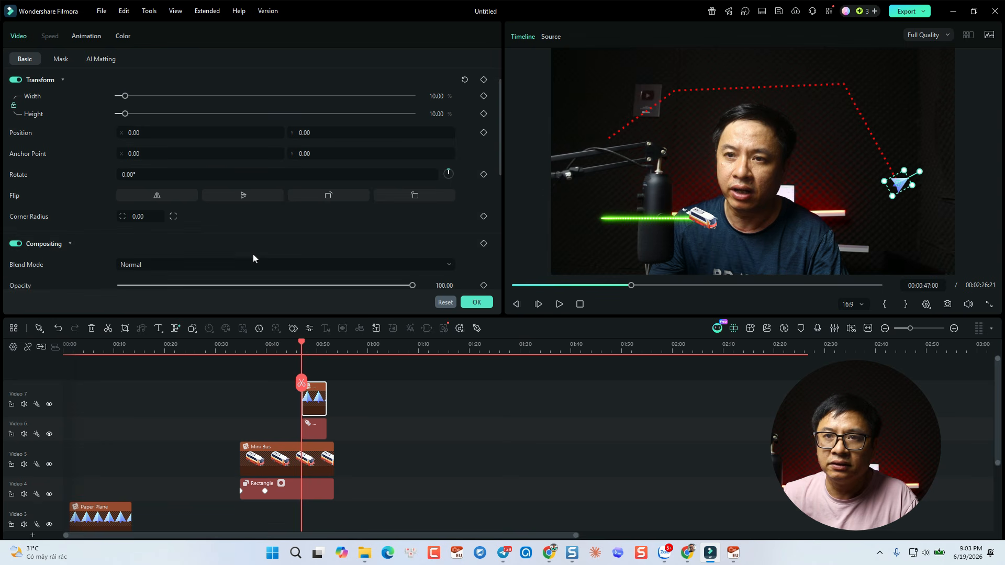
scroll(253, 258, down, 7)
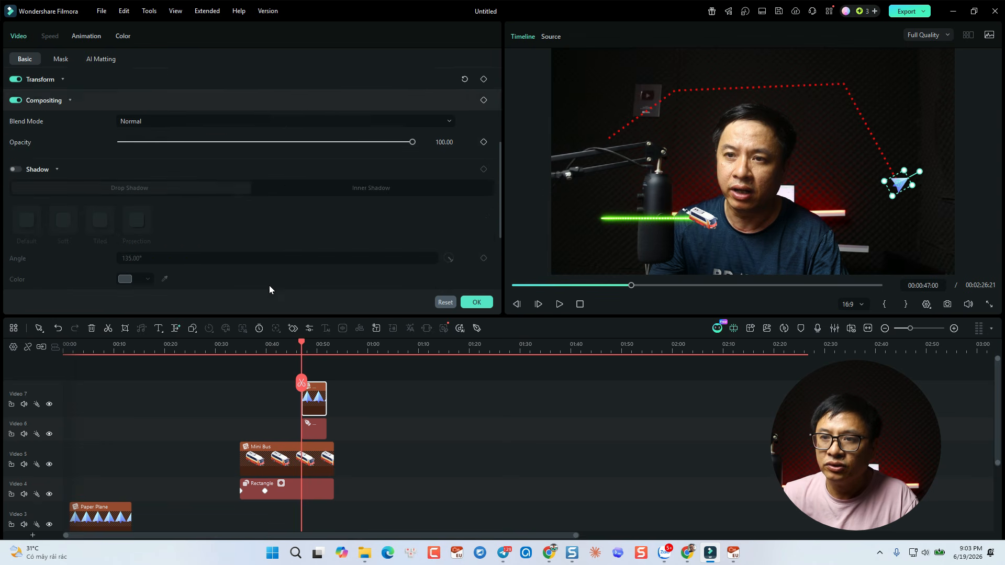
Set the pen path's path follow Resource Orientation to Keep Current Angle, apply it and play the clip to preview the Paper Plane
click(312, 427)
scroll(294, 228, down, 4)
scroll(294, 232, down, 6)
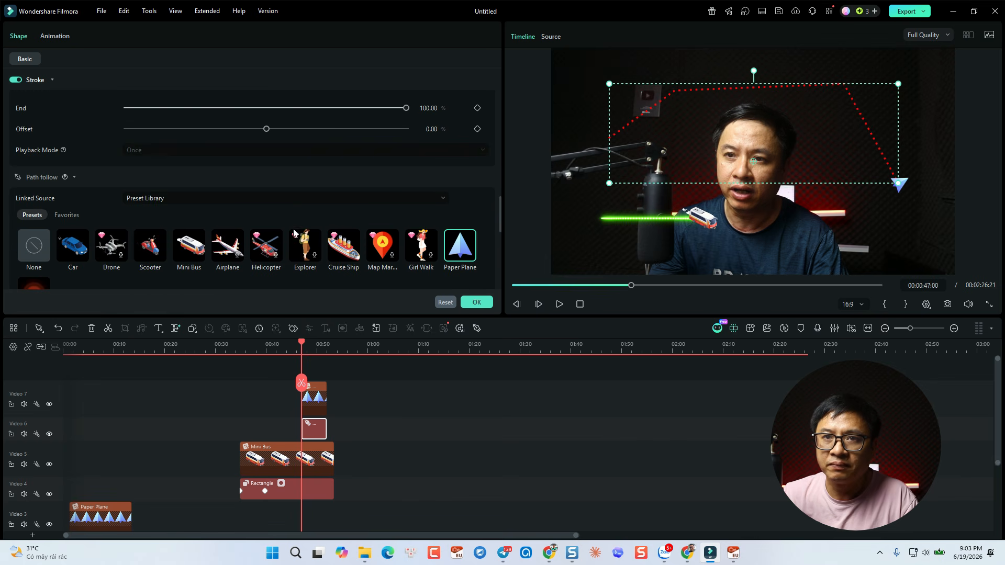
click(197, 202)
click(195, 200)
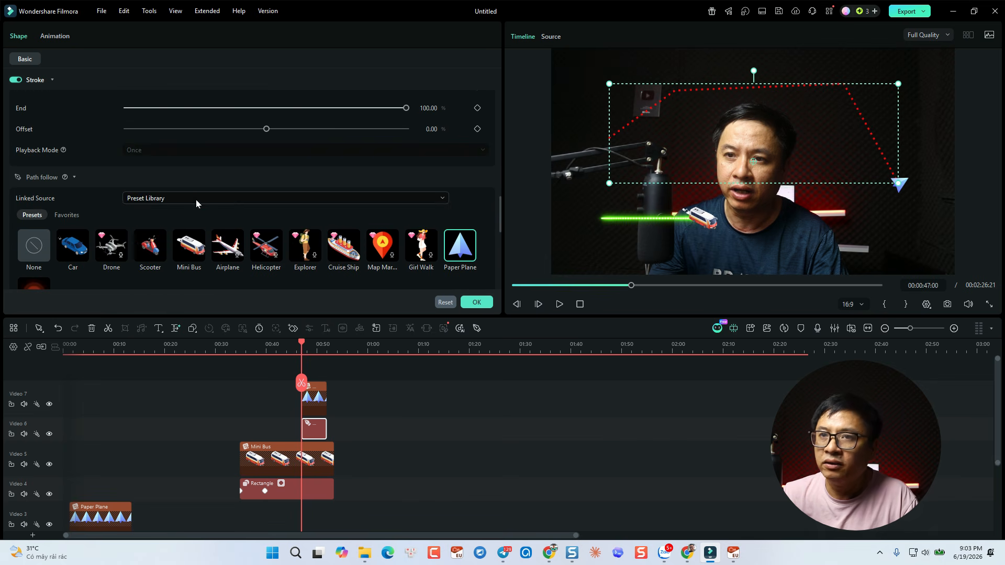
scroll(287, 231, down, 3)
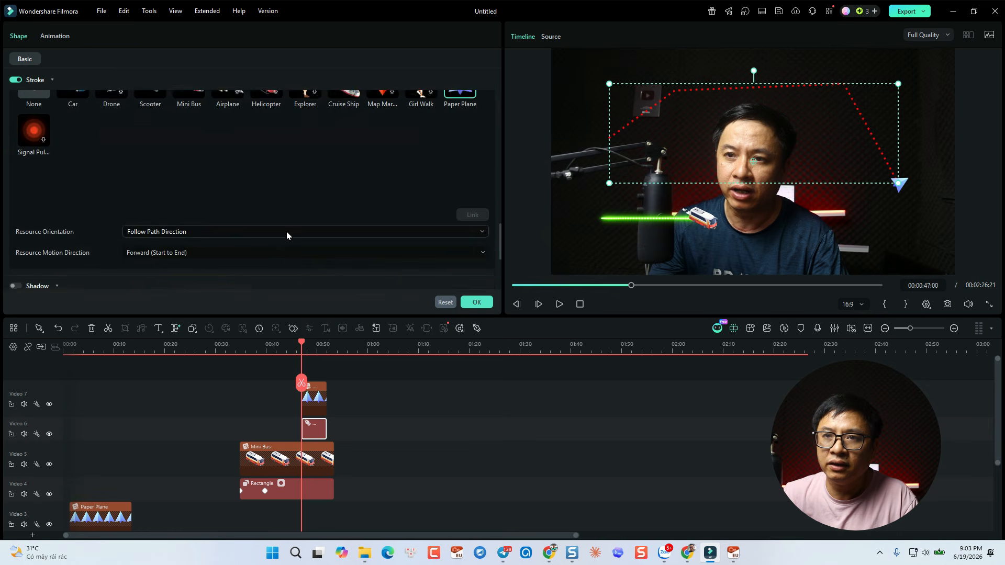
scroll(287, 231, down, 1)
click(218, 209)
click(156, 247)
click(476, 303)
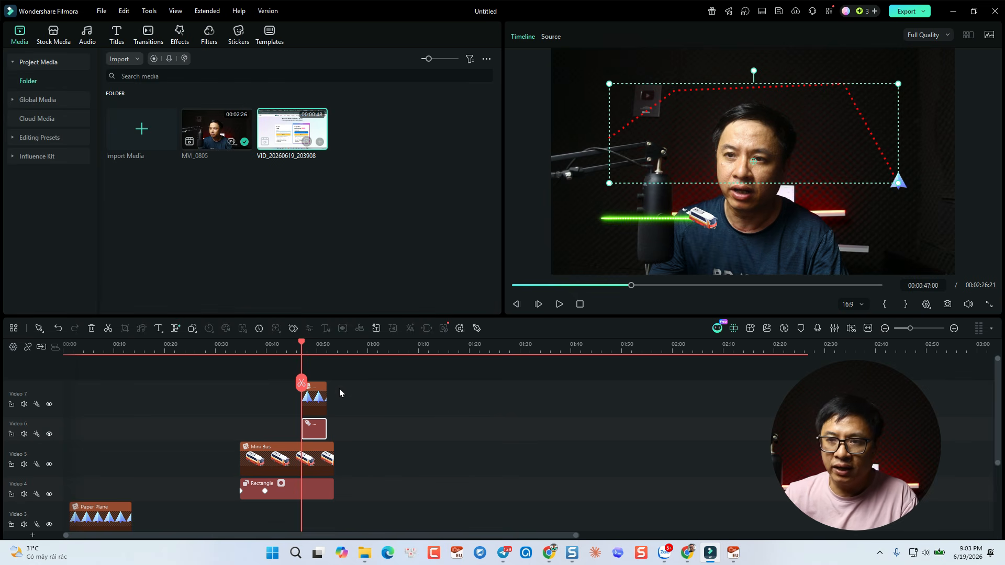
key(space)
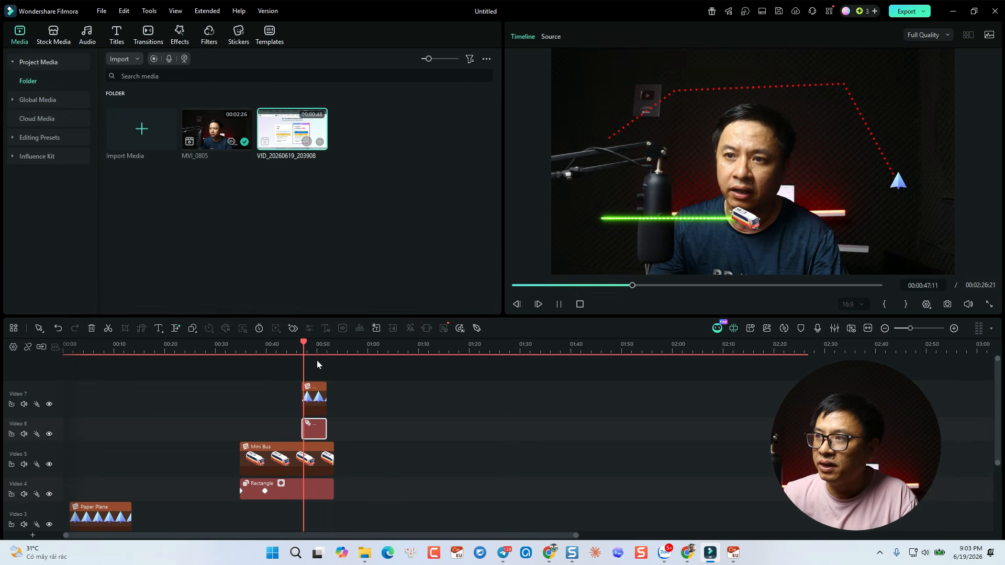
Add a keyframe at 00:00:47:00 with the red dashed pen path's trim path End set to 0%
click(903, 181)
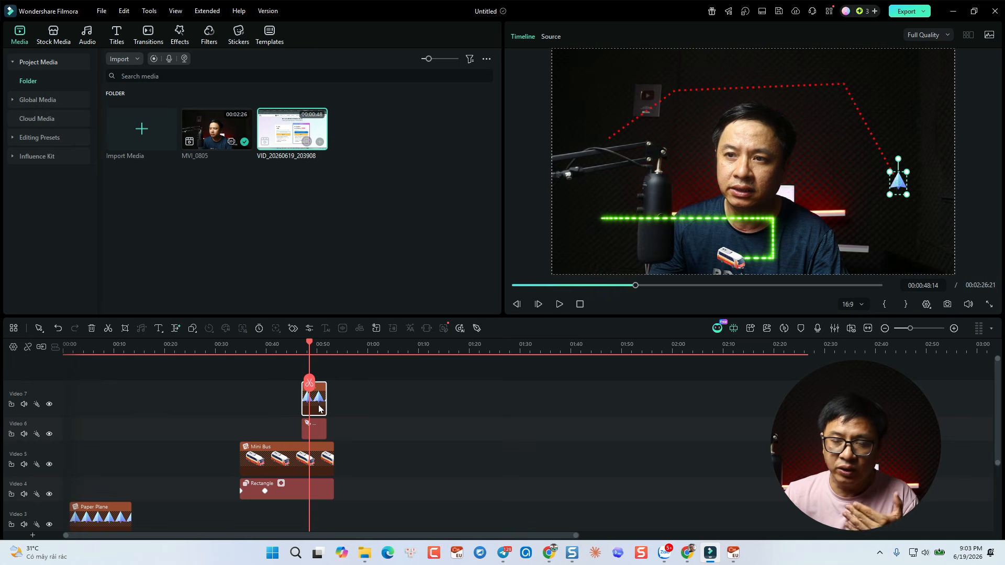
click(315, 423)
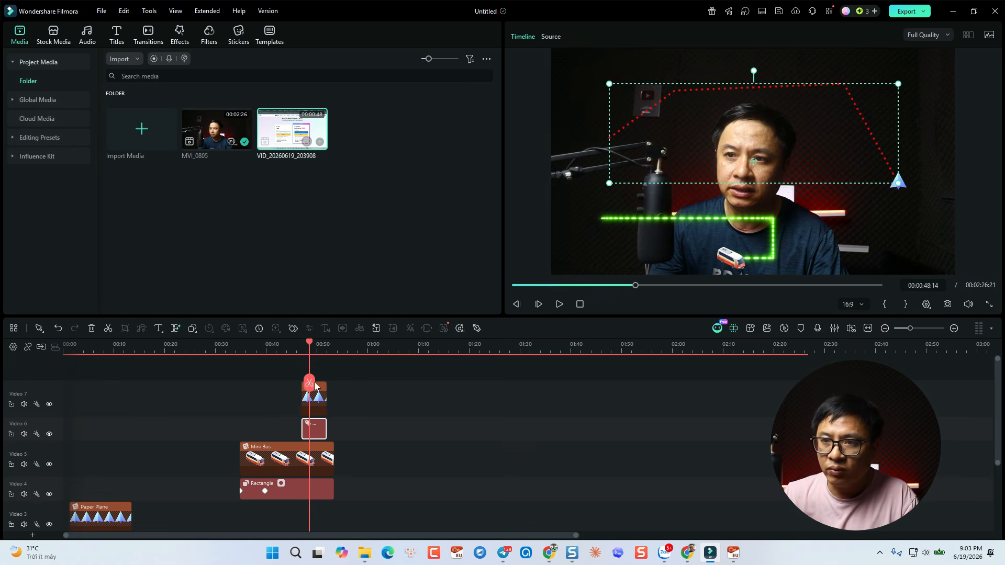
drag(310, 348, 301, 348)
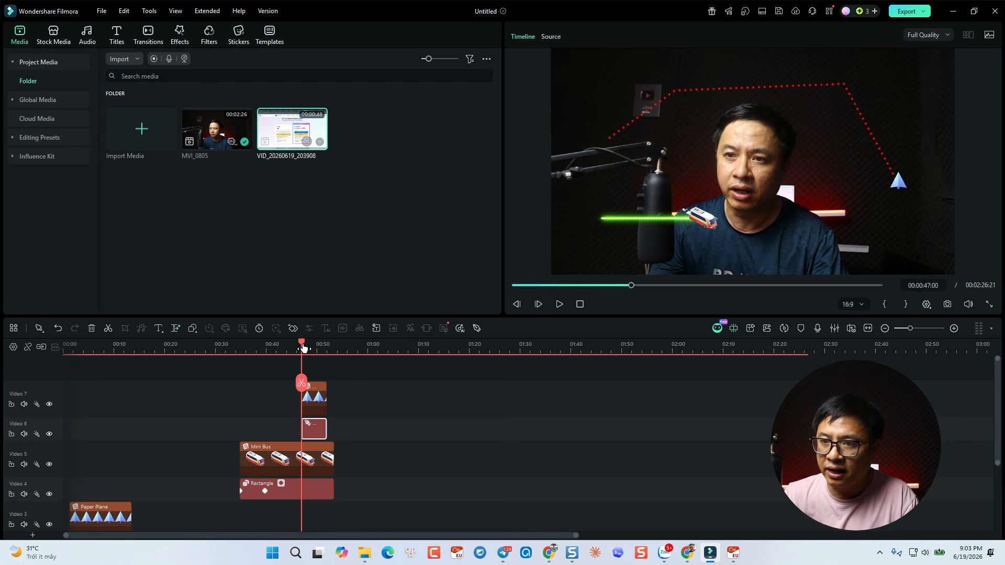
double_click(314, 432)
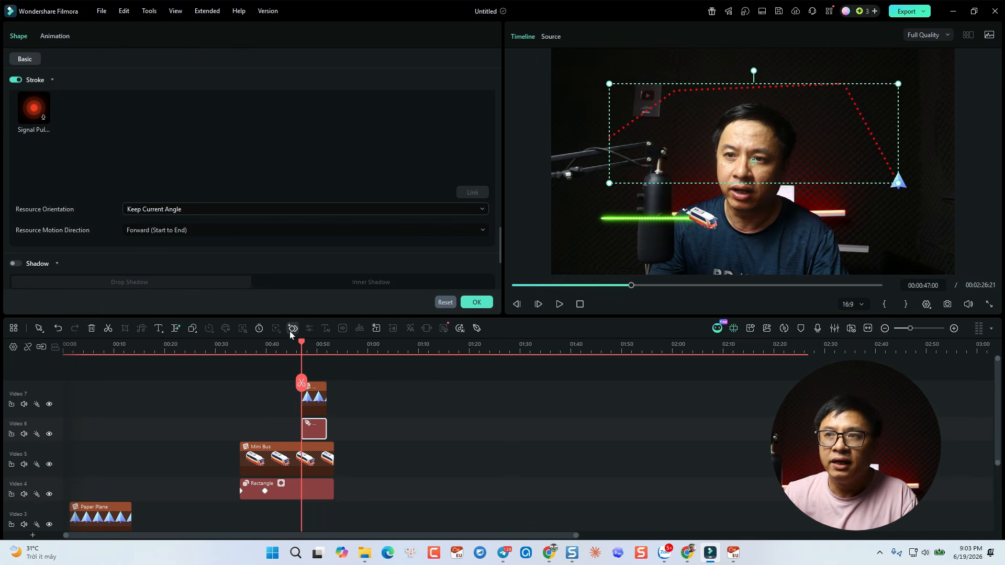
scroll(284, 157, up, 4)
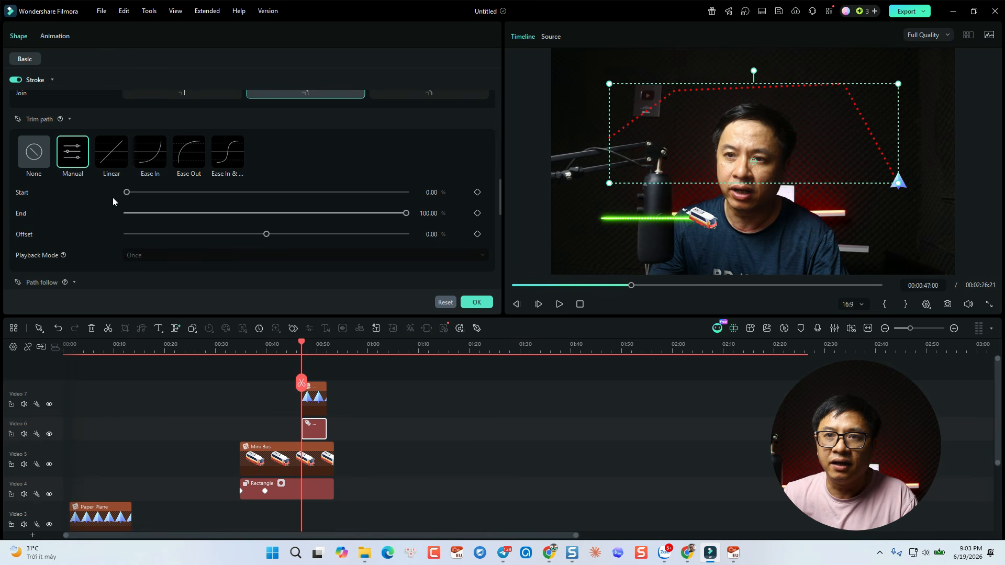
click(477, 213)
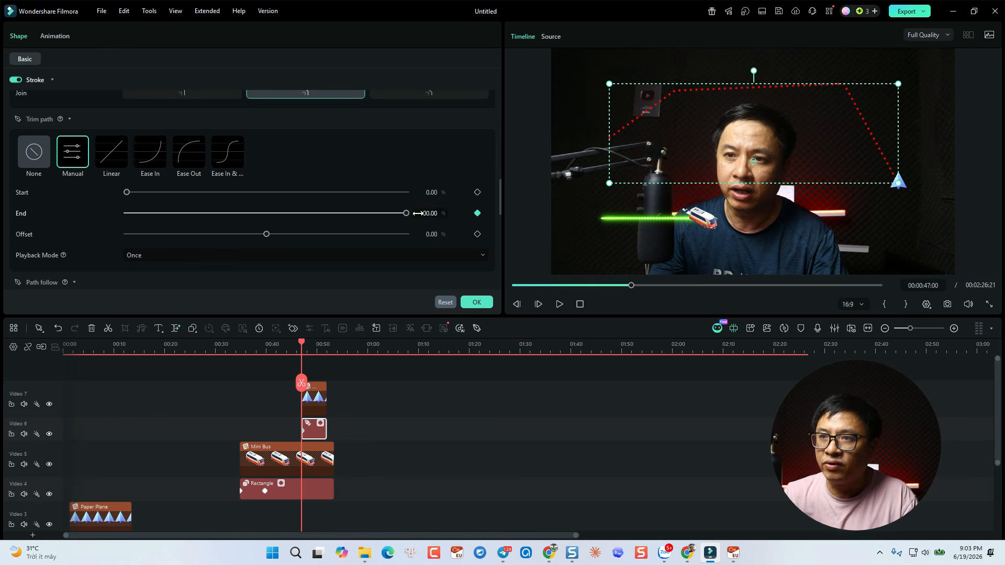
drag(407, 213, 122, 221)
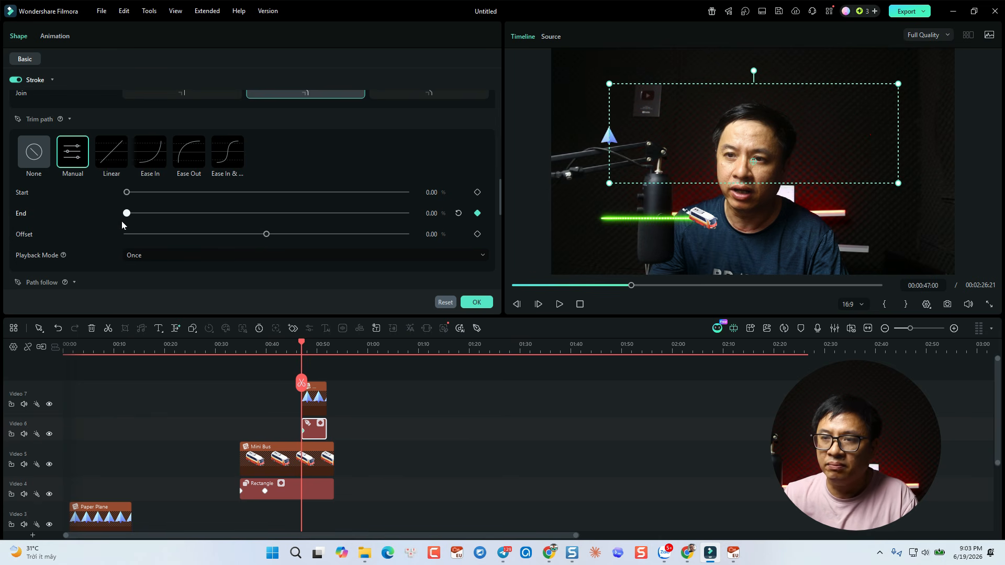
Set the pen path's trim path End to 100% at 00:00:50:18, apply it and play the Paper Plane animation
click(320, 346)
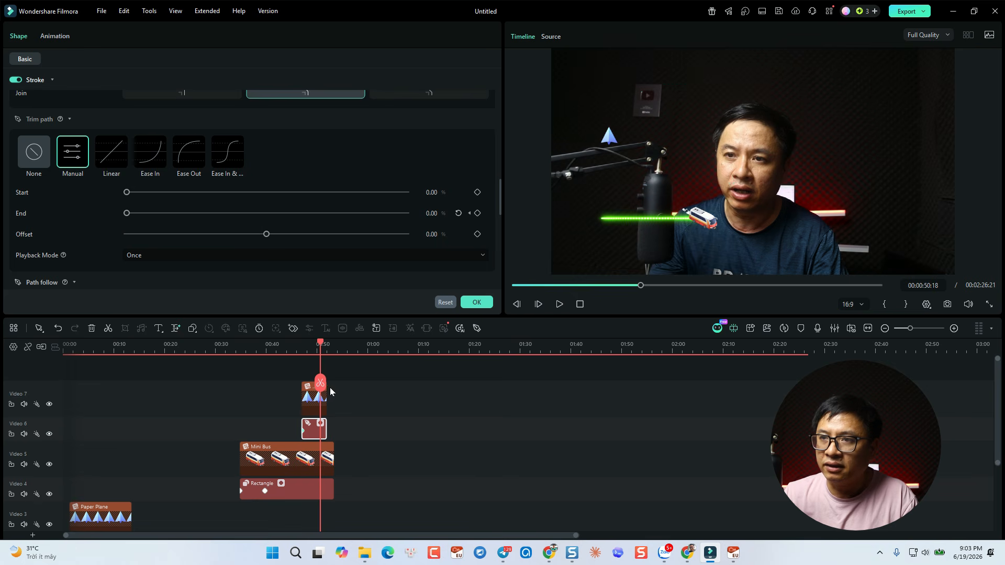
drag(128, 214, 413, 223)
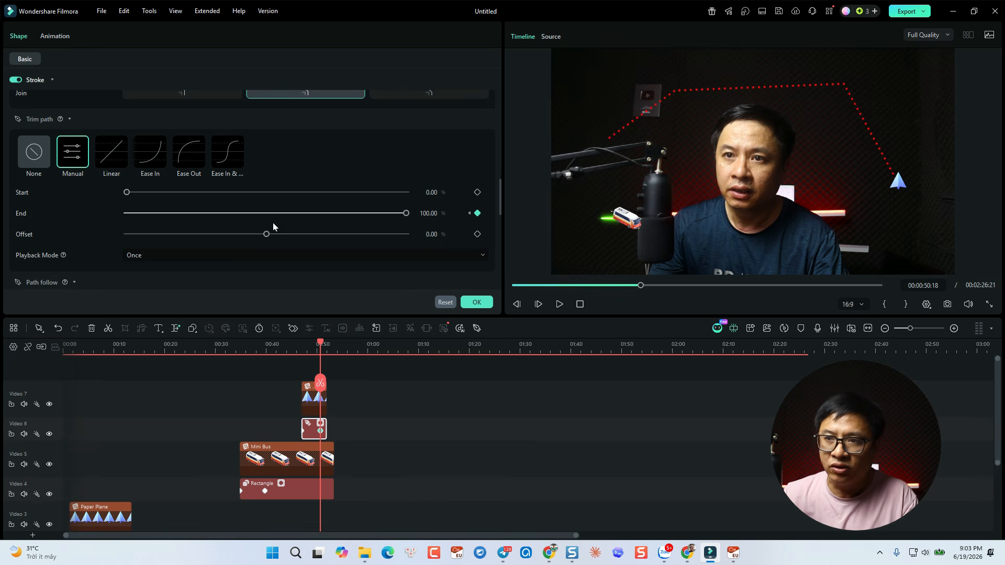
click(483, 304)
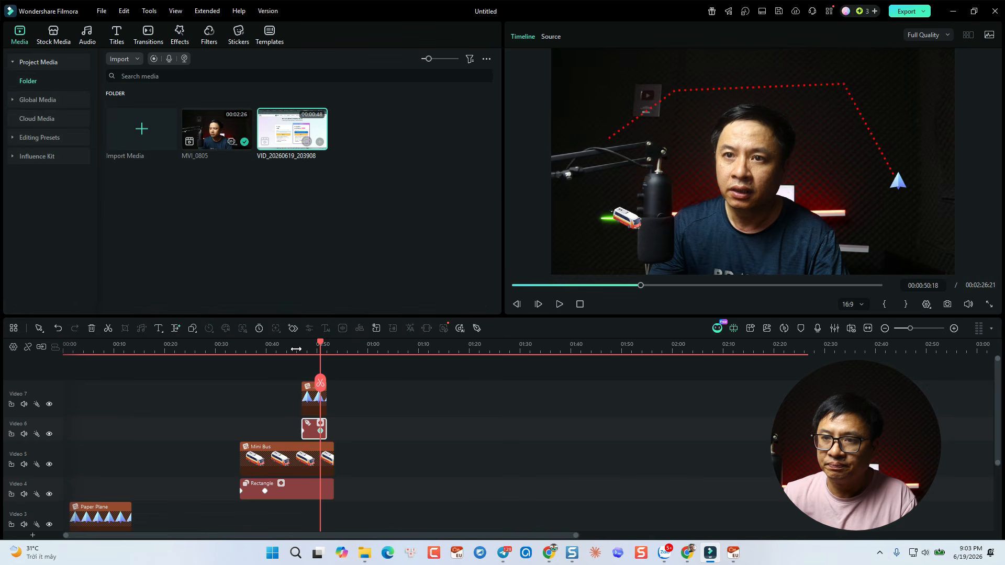
click(296, 348)
key(space)
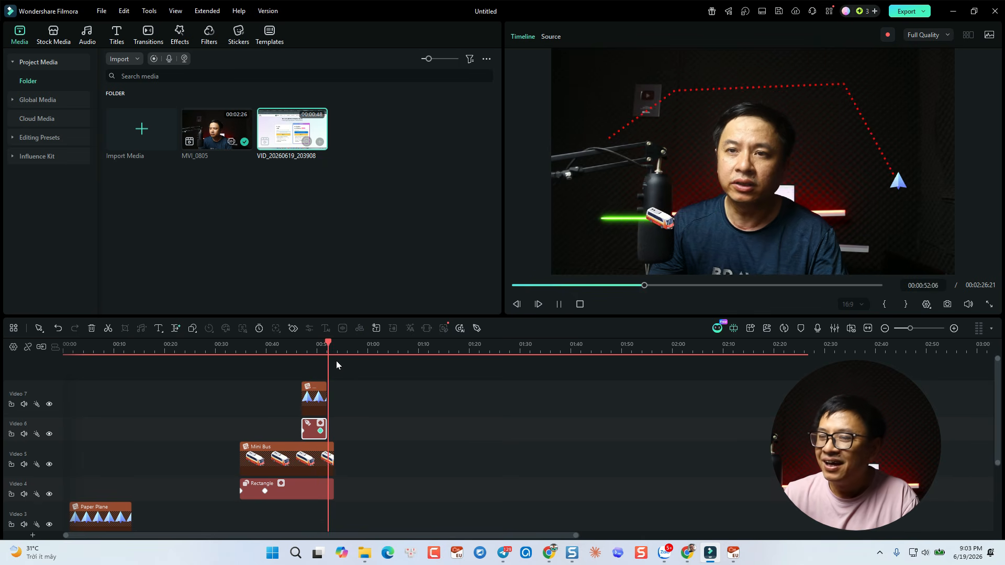
key(space)
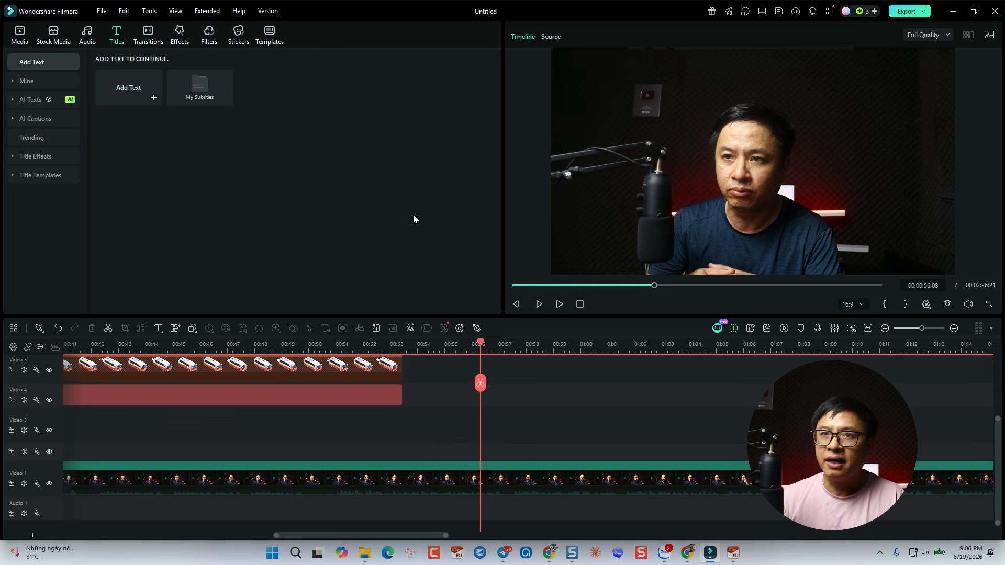
Add a default text title at 00:00:56:08 reading TEXT TEXTURE and enlarge it to size 60
click(154, 97)
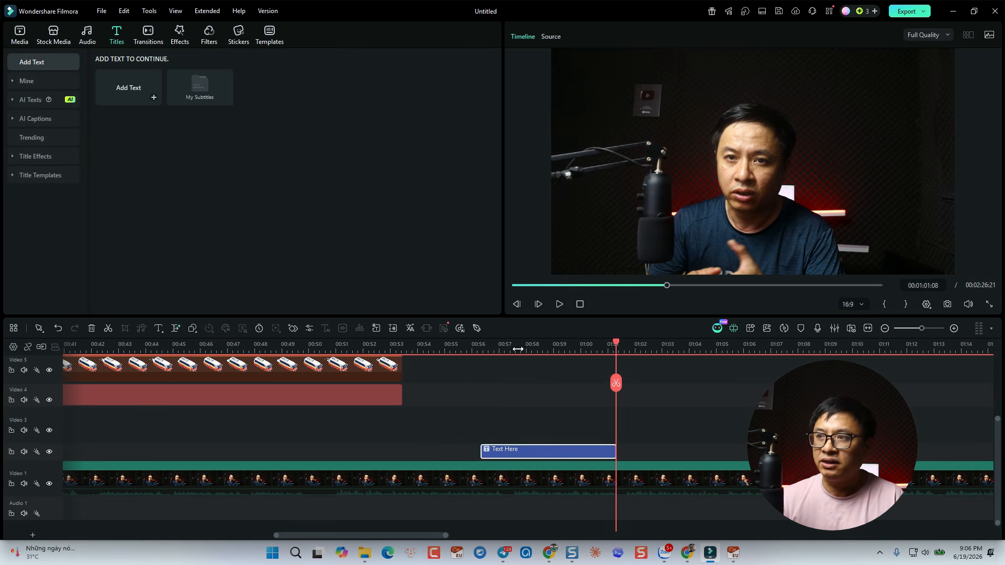
double_click(753, 246)
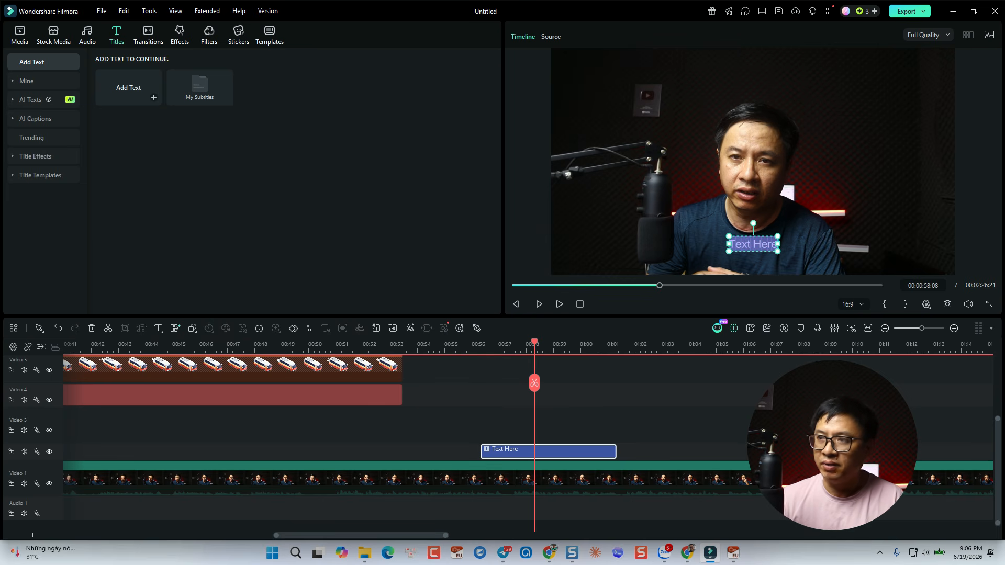
text(TÊXT)
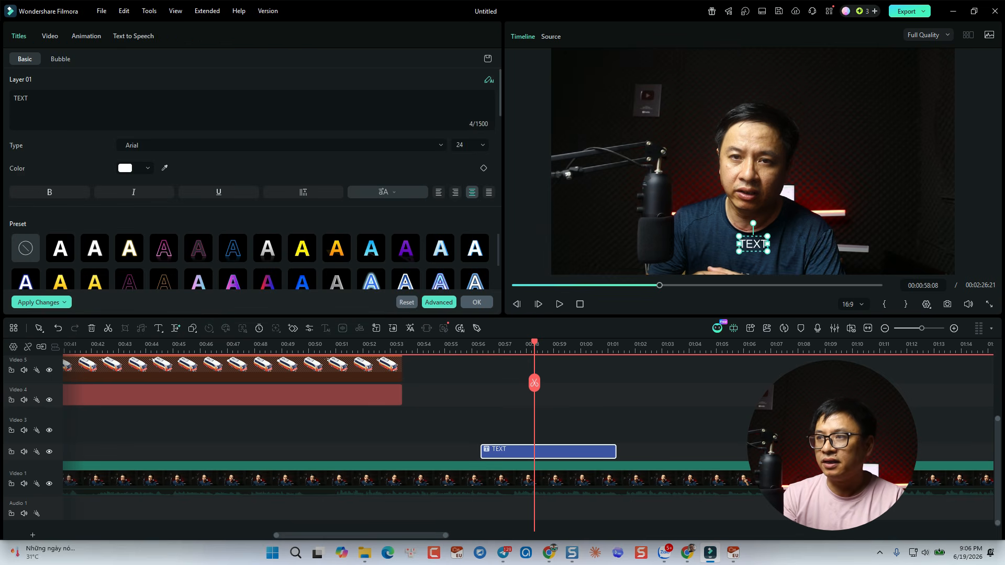
text( TEXT)
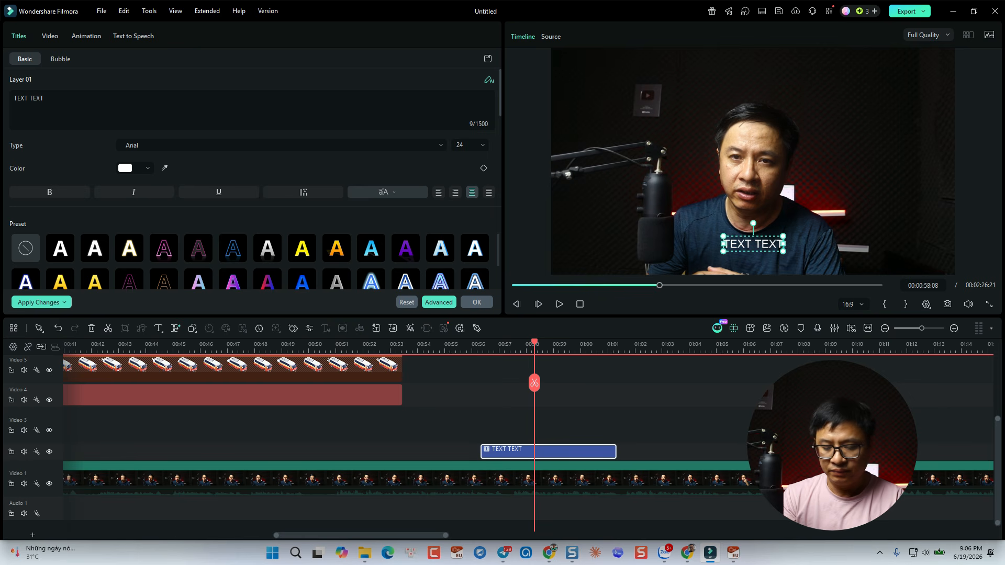
text(URE)
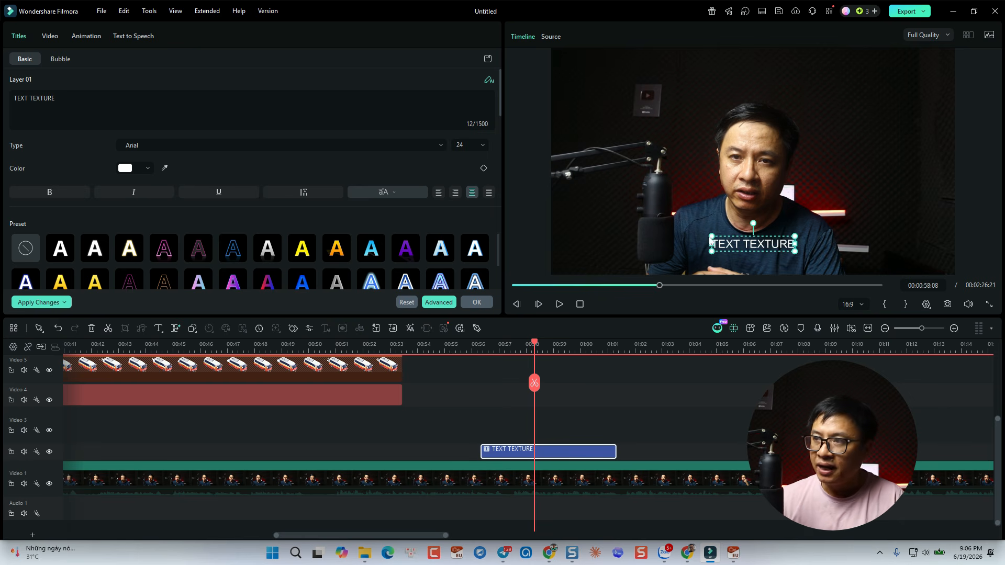
drag(712, 237, 790, 235)
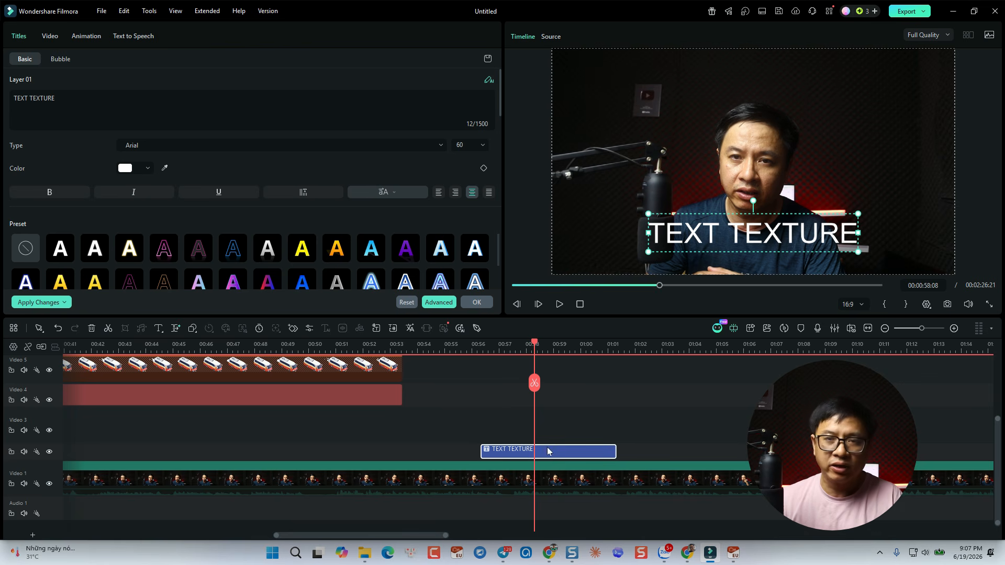
Fill the TEXT TEXTURE title with the pale blue iridescent texture, the first one in the second row of presets
click(548, 425)
click(549, 453)
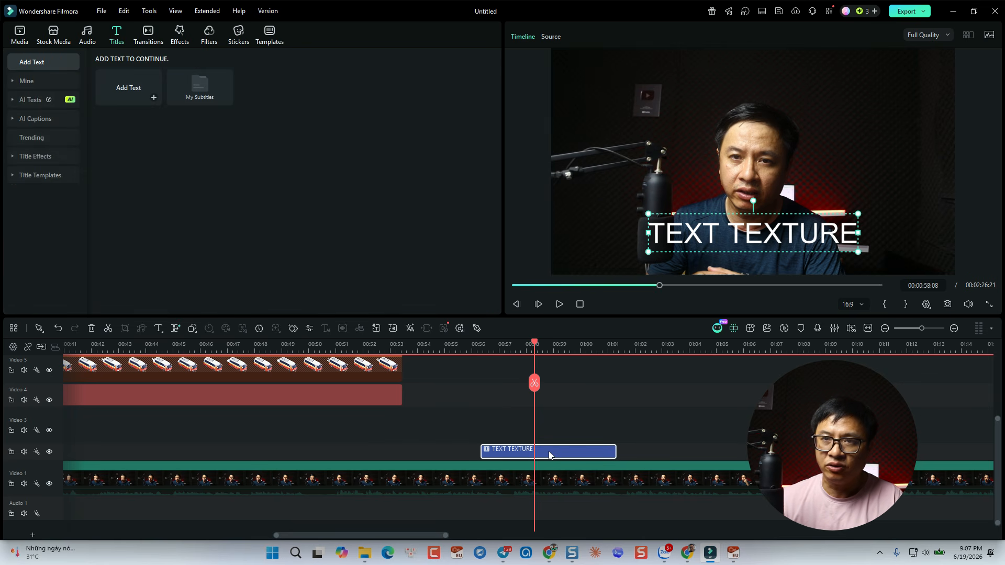
double_click(549, 454)
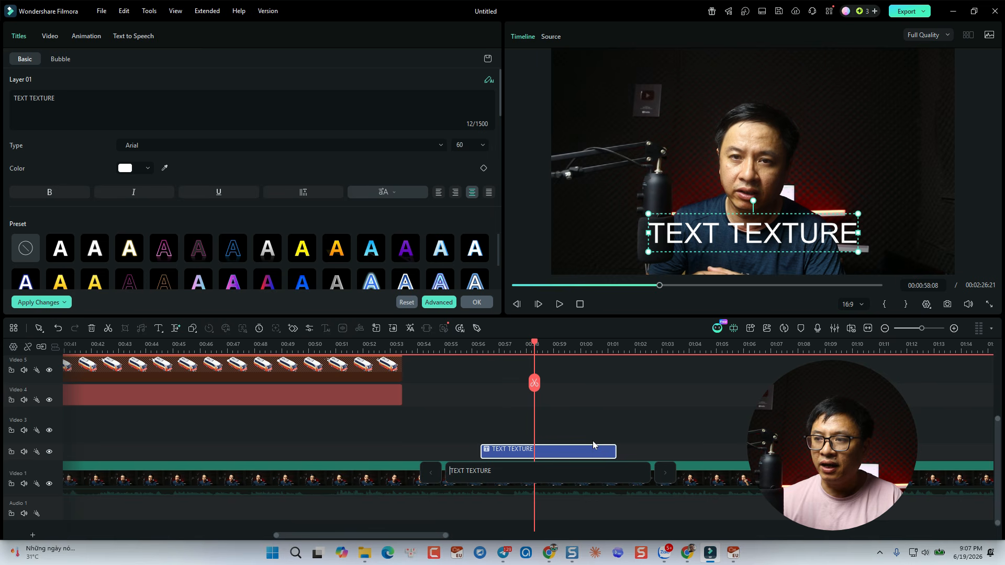
click(25, 60)
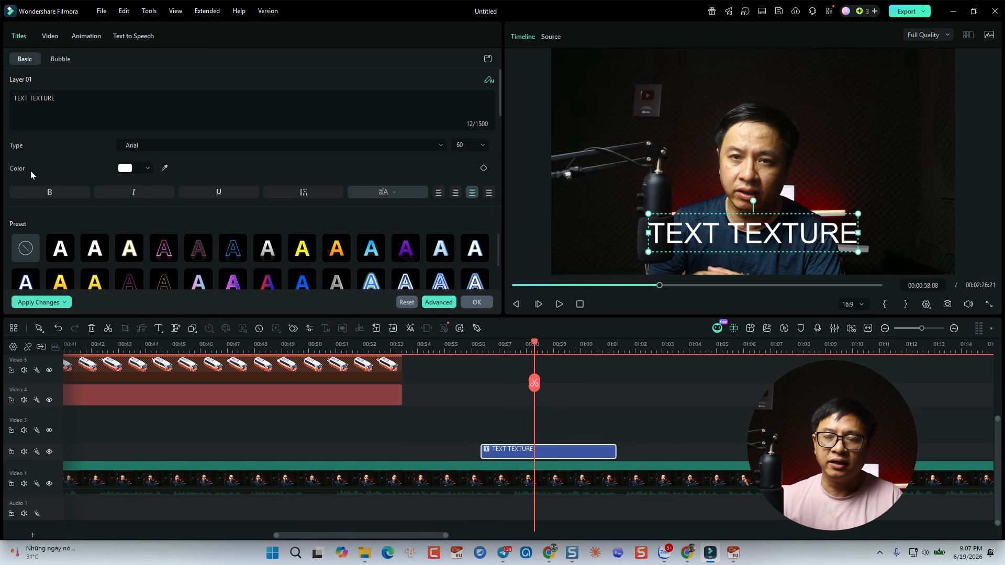
click(142, 171)
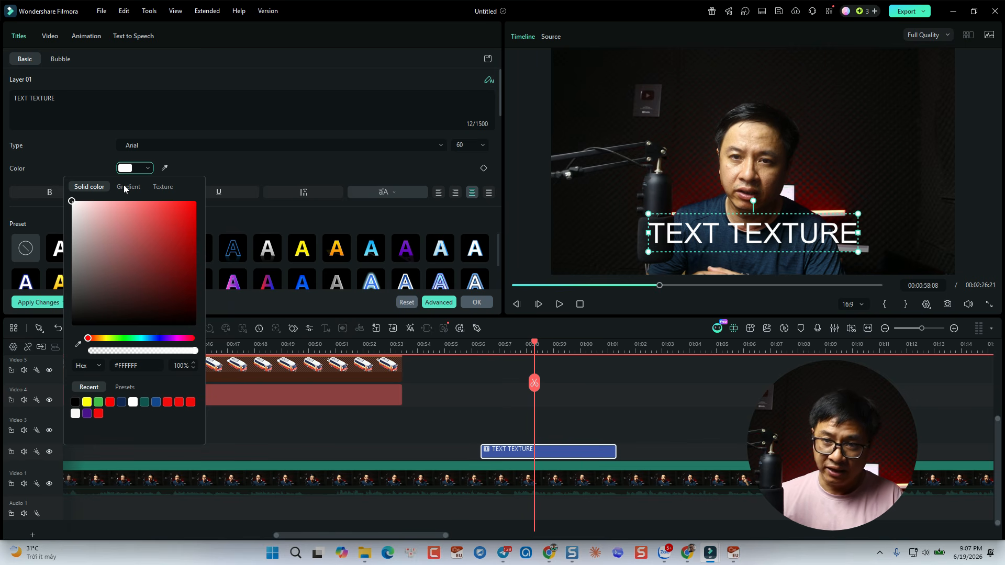
click(125, 187)
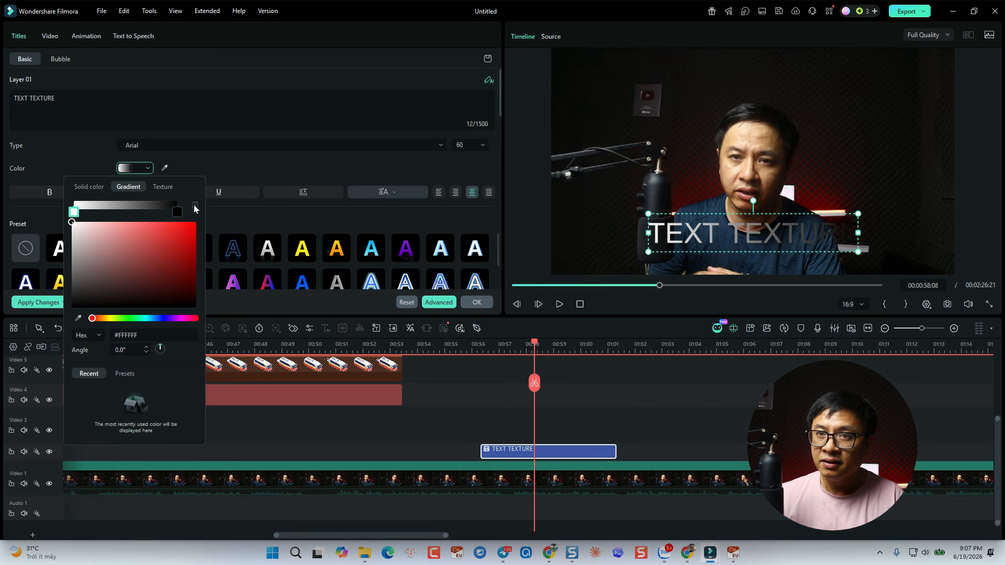
click(163, 187)
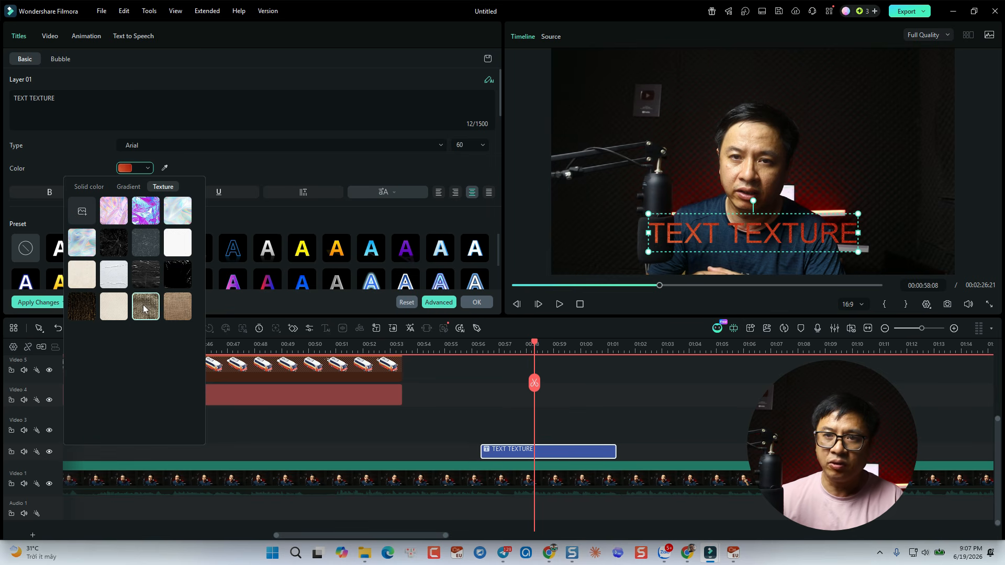
click(89, 254)
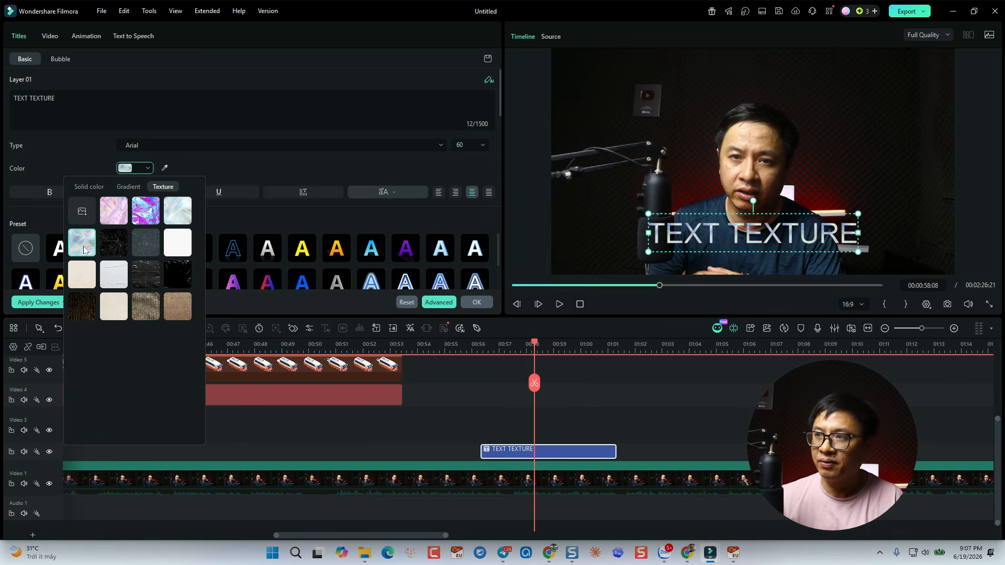
click(234, 168)
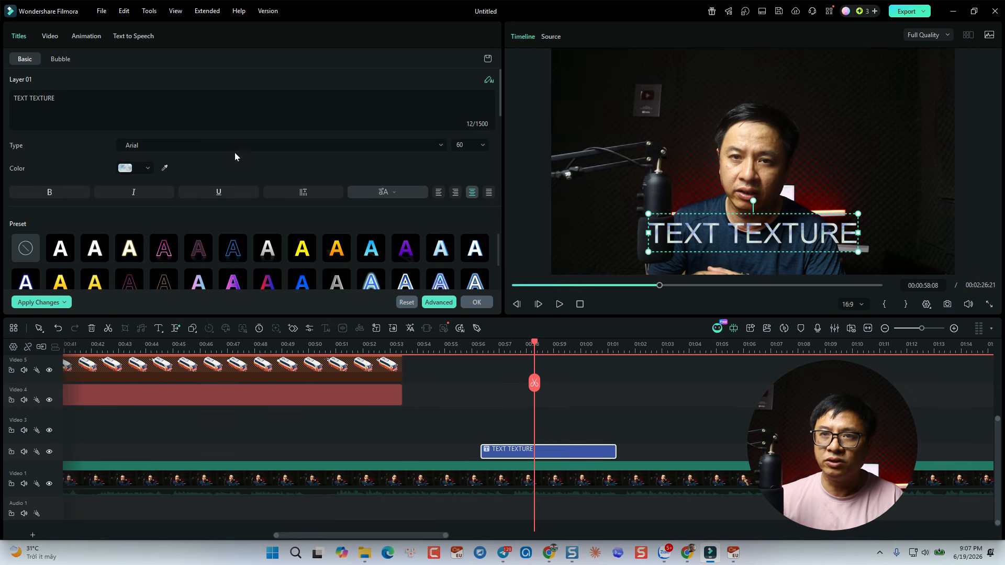
Set the title's font to Anybody Black, enlarge it to size 78 and centre it horizontally in the lower frame
click(230, 143)
click(156, 196)
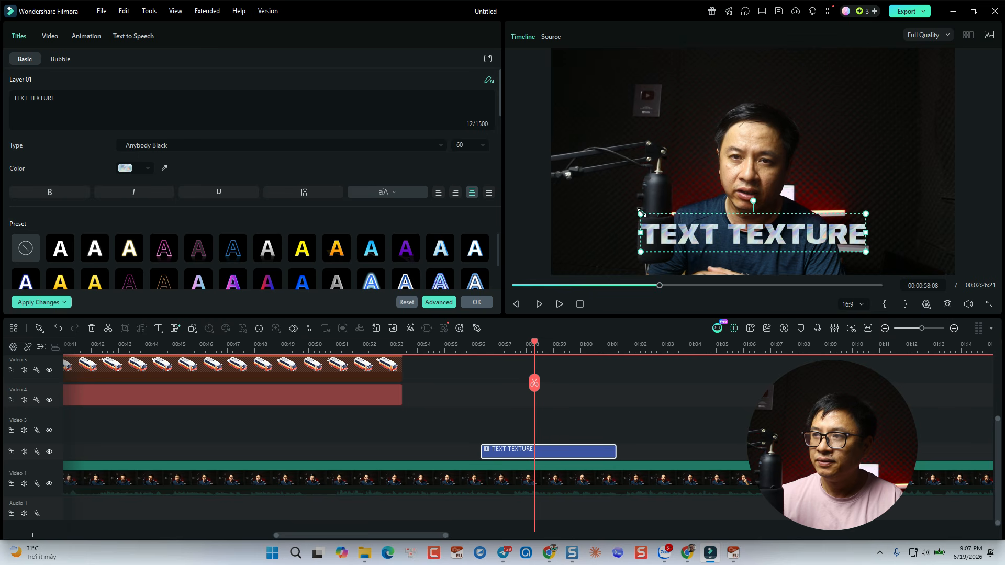
drag(642, 214, 576, 204)
drag(730, 229, 762, 237)
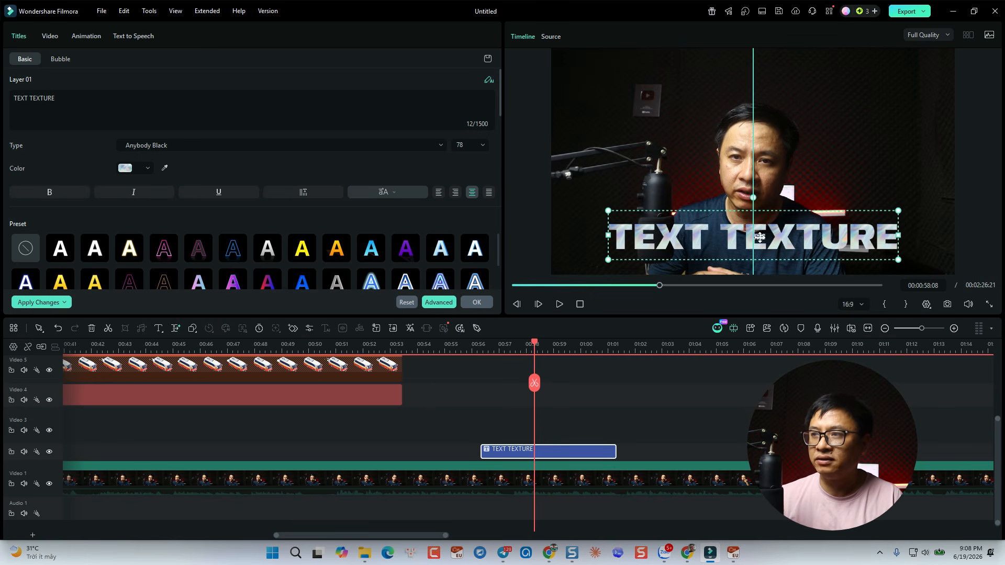